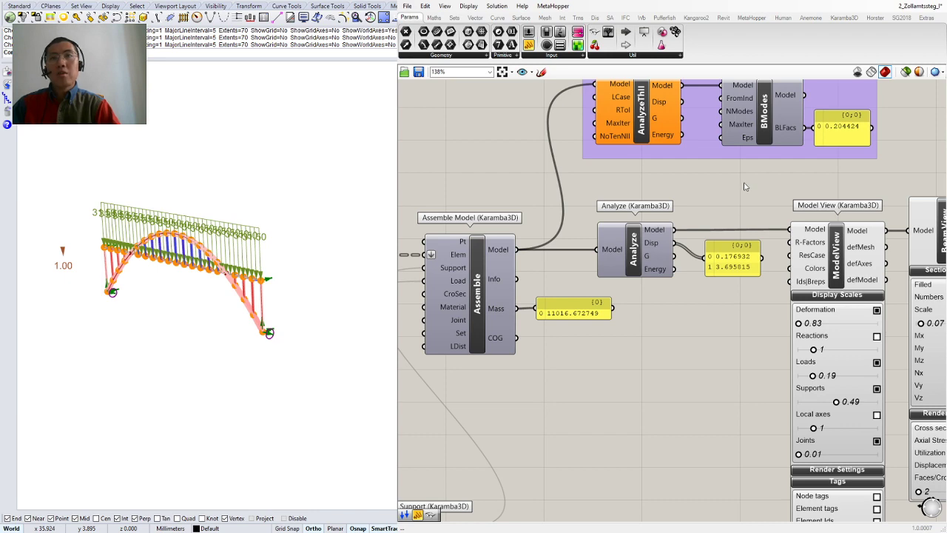
Set the Deformation display scale of the arch bridge's Model View component to 0.
right_drag(722, 190, 624, 158)
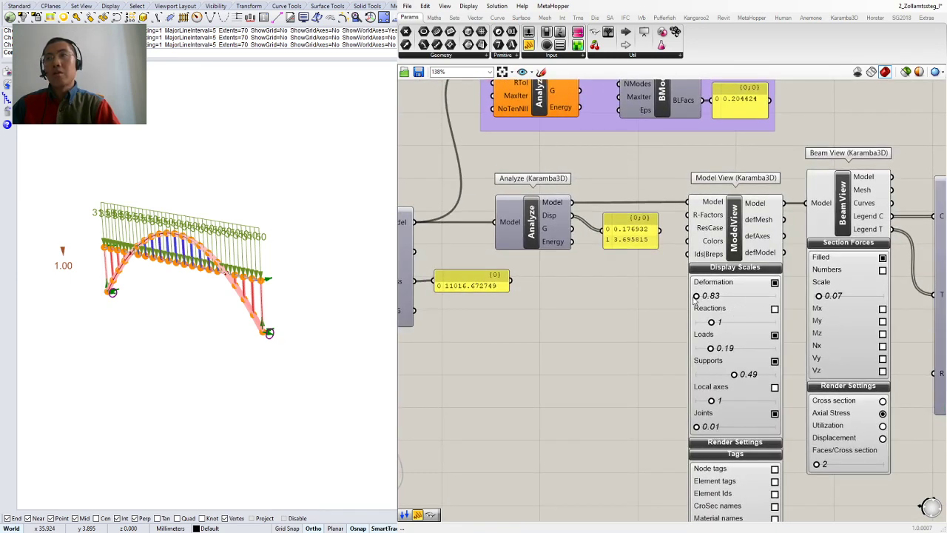
drag(696, 296, 688, 299)
right_drag(670, 308, 576, 289)
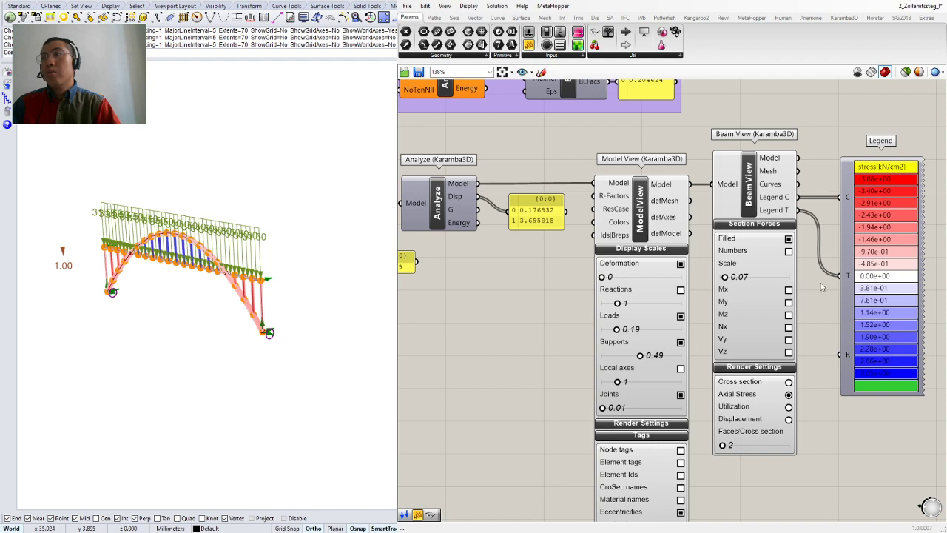
Toggle the Deformation display off and back on in the bridge's Model View, keeping its scale at 0.
right_drag(821, 284, 762, 278)
scroll(765, 281, down, 4)
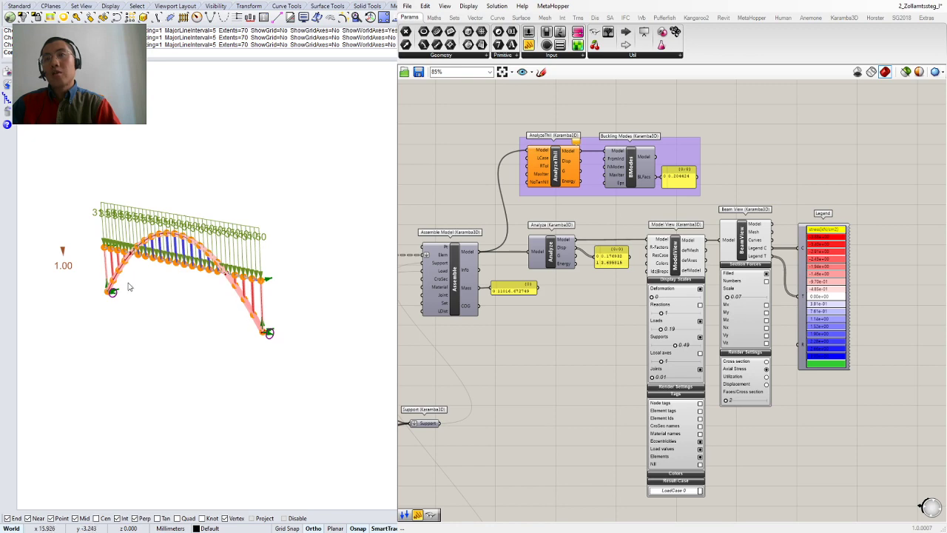
scroll(687, 283, up, 4)
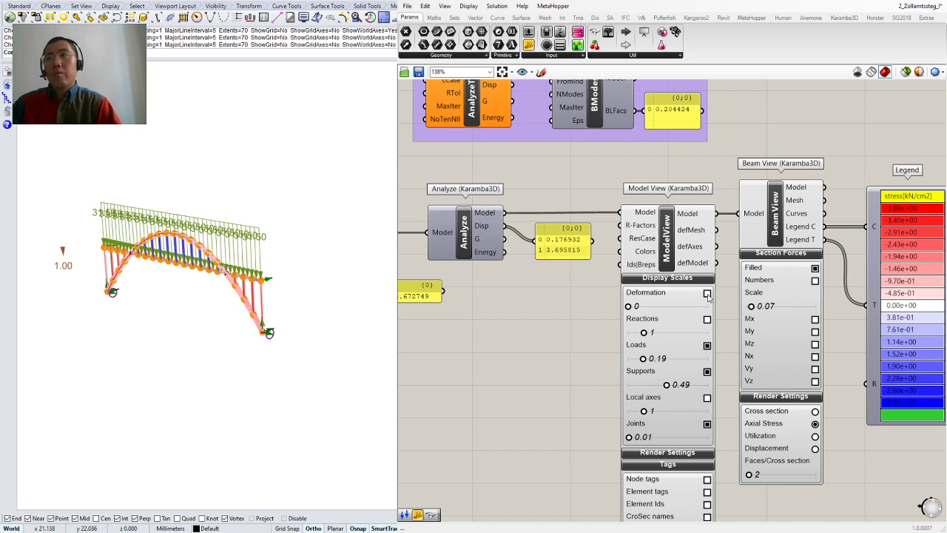
click(707, 294)
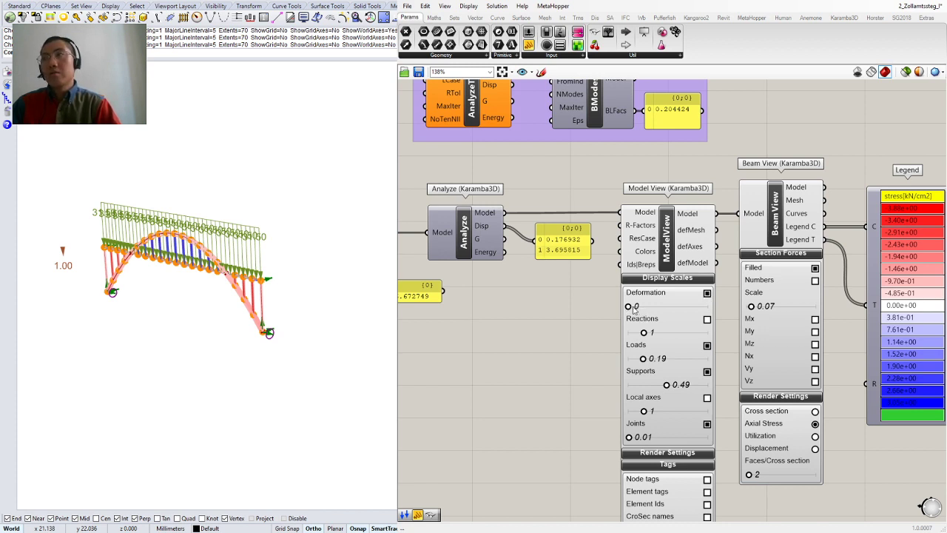
drag(629, 306, 554, 316)
Preview only the first analysis model's Beam View component to examine its My section-force diagram in the viewport.
scroll(551, 317, down, 3)
right_drag(487, 330, 921, 292)
scroll(922, 291, down, 4)
right_drag(675, 294, 869, 275)
right_drag(532, 289, 645, 281)
scroll(645, 282, up, 2)
scroll(539, 259, up, 4)
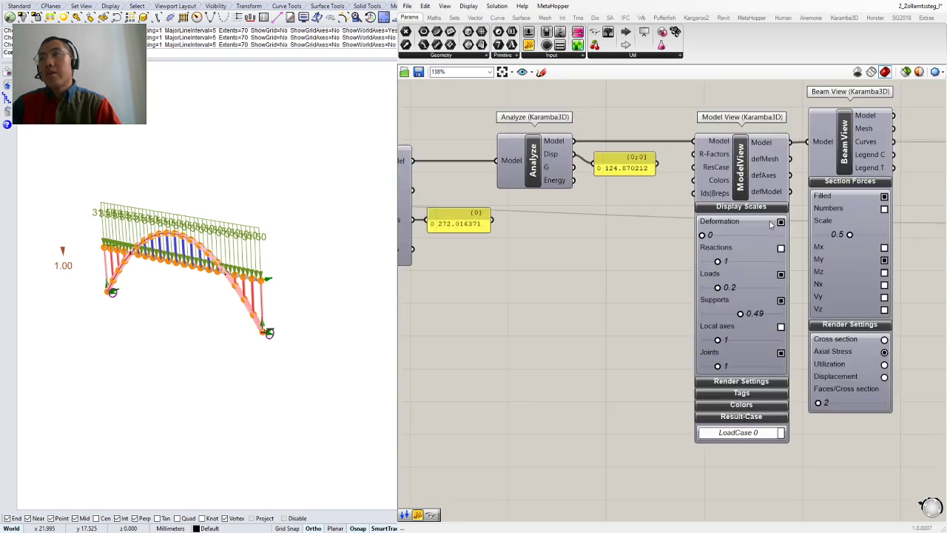
right_drag(540, 258, 515, 276)
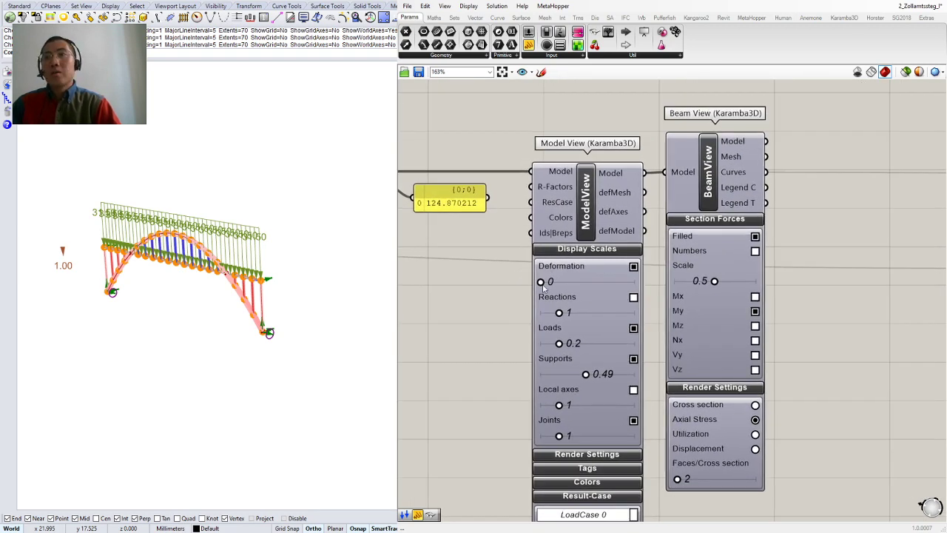
click(748, 203)
middle_click(746, 201)
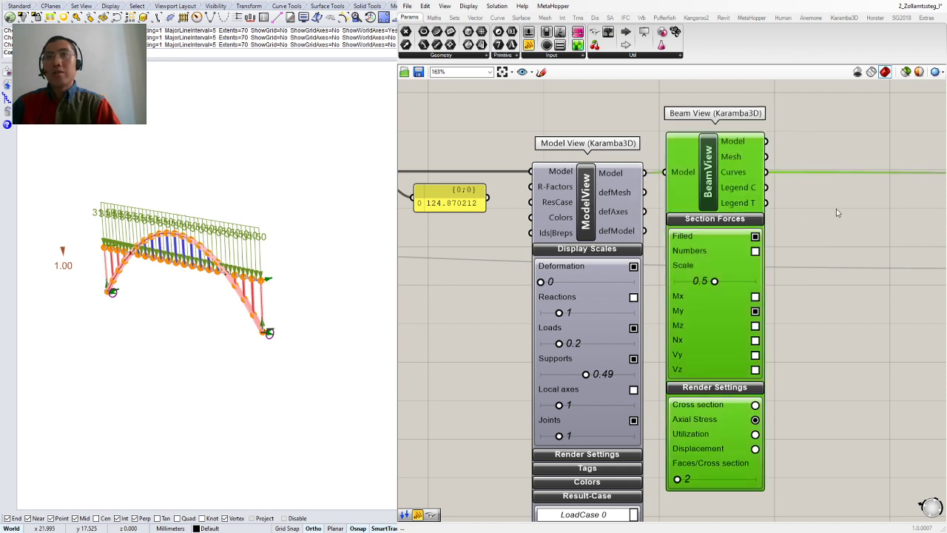
click(905, 72)
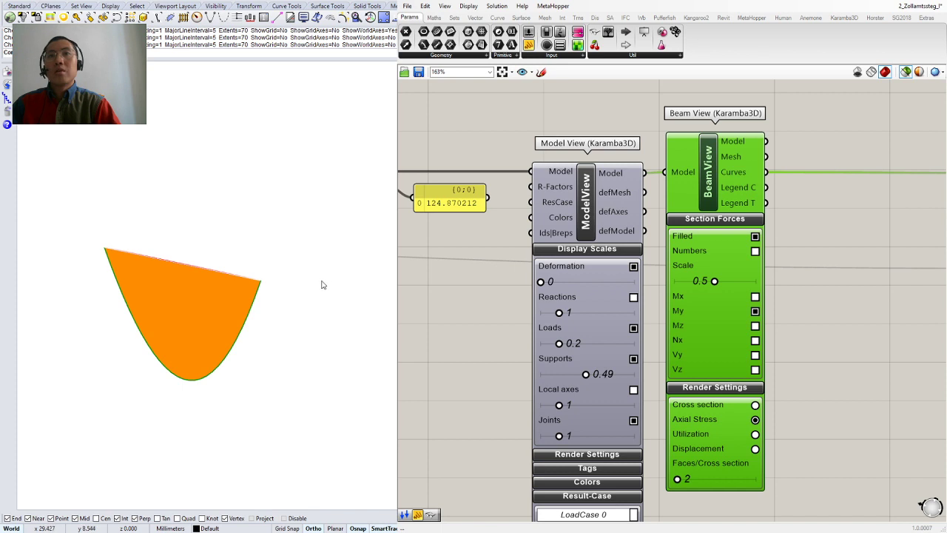
click(904, 72)
click(903, 72)
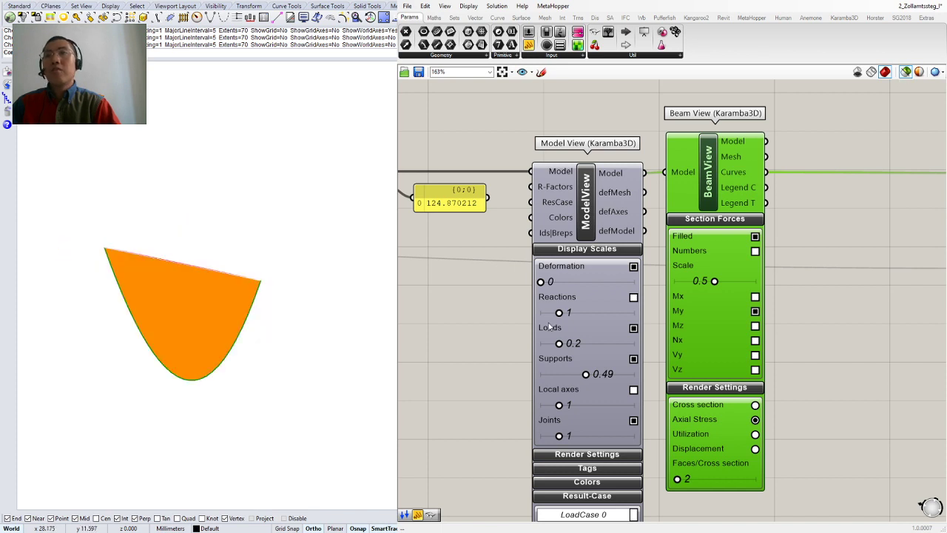
Turn off the selected-only preview and deselect the Beam View component.
drag(543, 285, 540, 288)
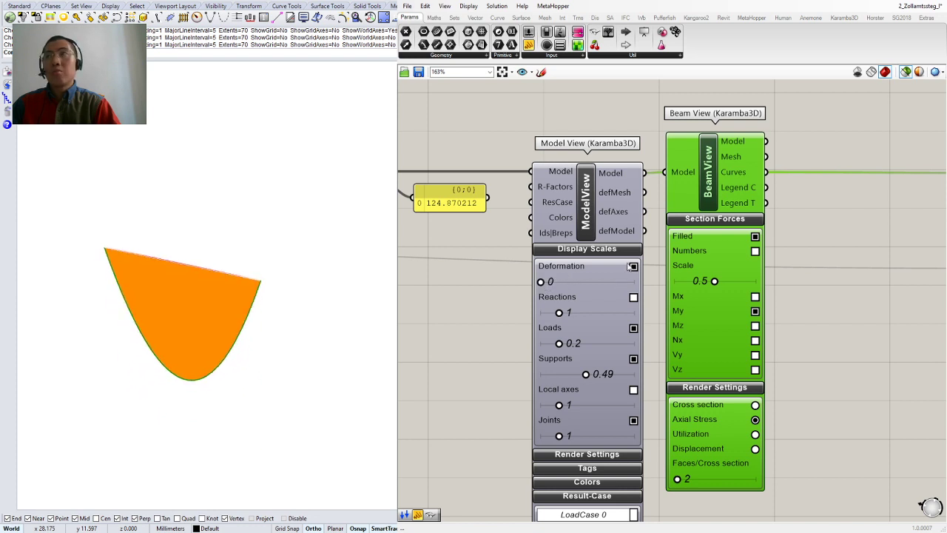
click(904, 72)
click(447, 341)
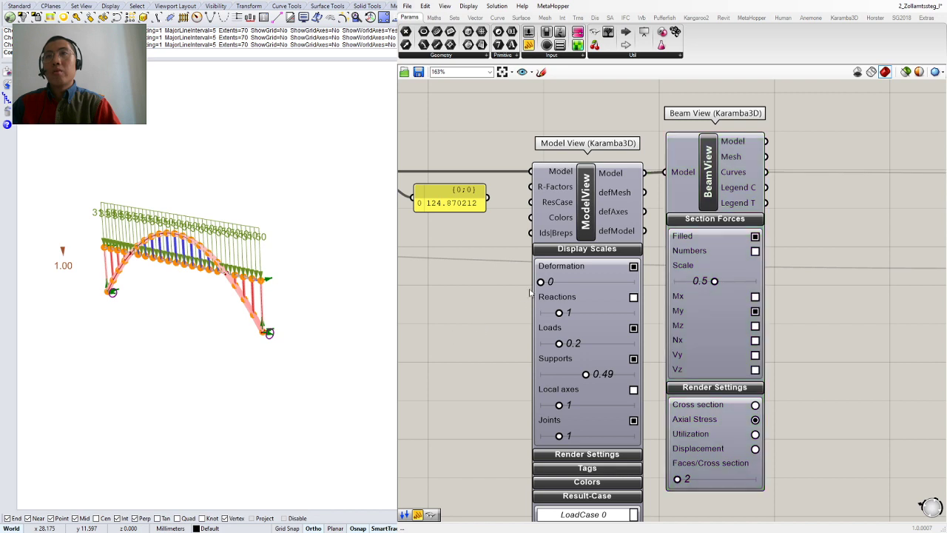
Toggle the Deformation display off and back on in the first analysis model's Model View.
mouse_move(541, 285)
mouse_down()
mouse_move(596, 303)
mouse_move(611, 294)
mouse_move(534, 289)
mouse_up()
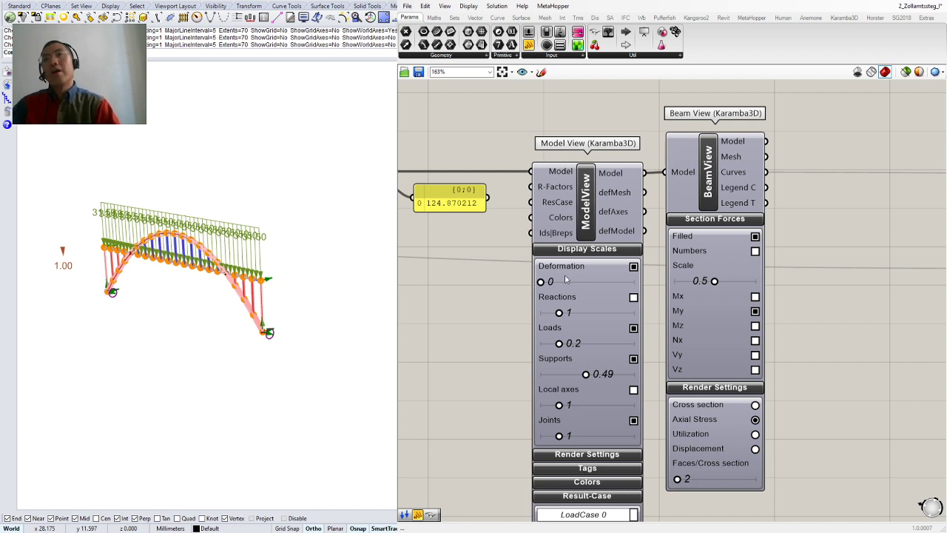
click(633, 267)
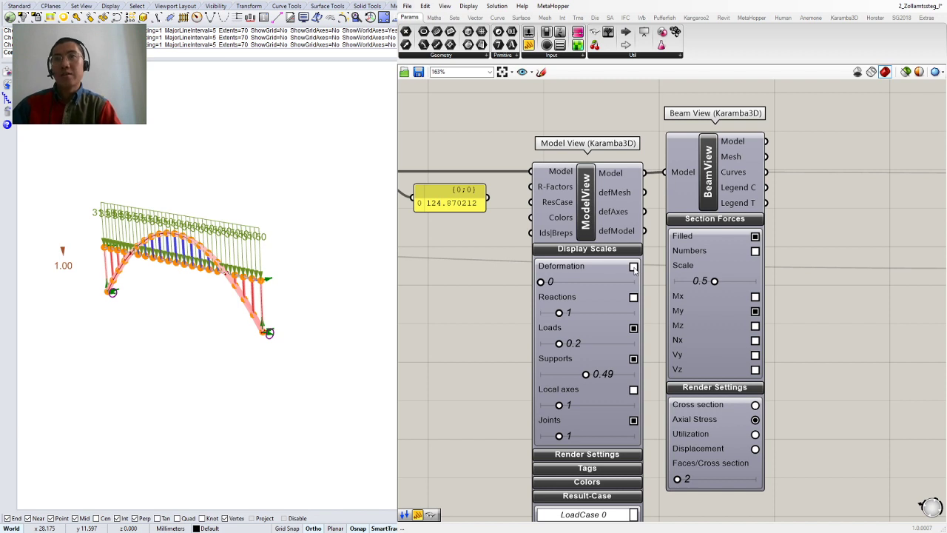
click(633, 268)
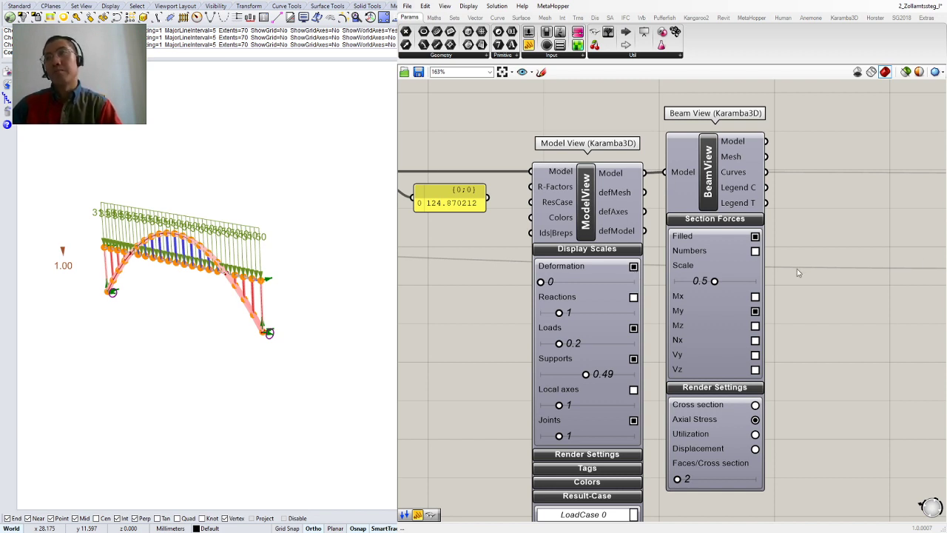
Reposition the panel listing Horizontal, Arch and Hanger beside the Line to Beam component, clear of the CroSec wire.
scroll(714, 257, down, 3)
scroll(714, 257, down, 6)
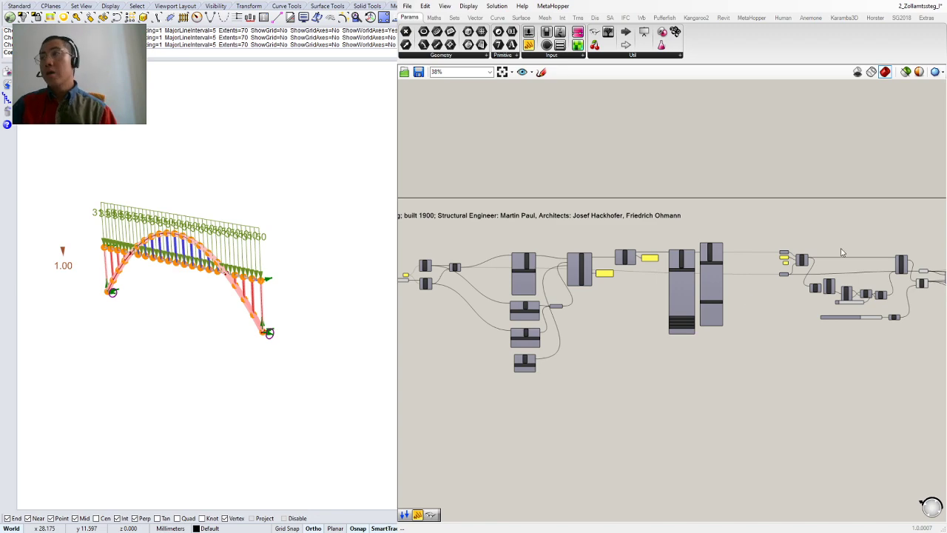
right_drag(851, 258, 605, 260)
right_drag(743, 264, 641, 264)
scroll(642, 266, up, 8)
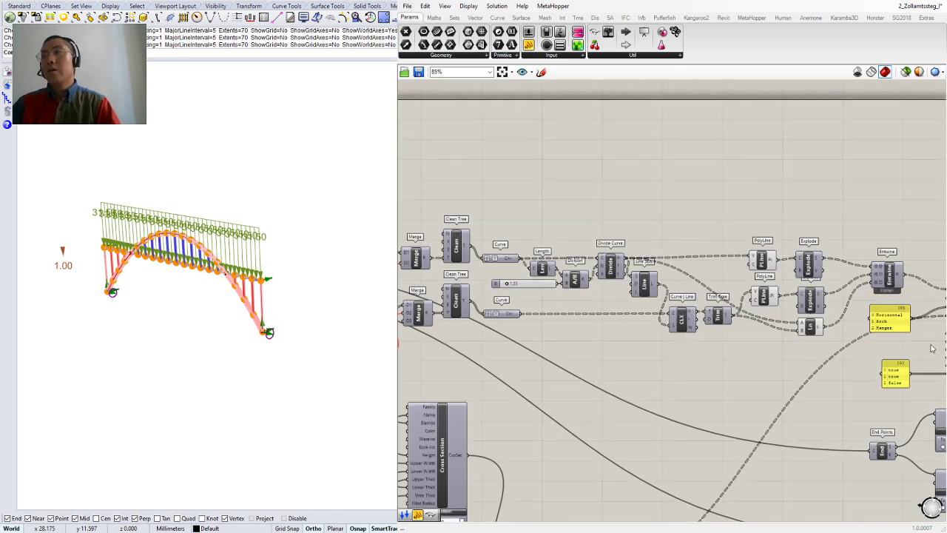
right_drag(668, 296, 664, 322)
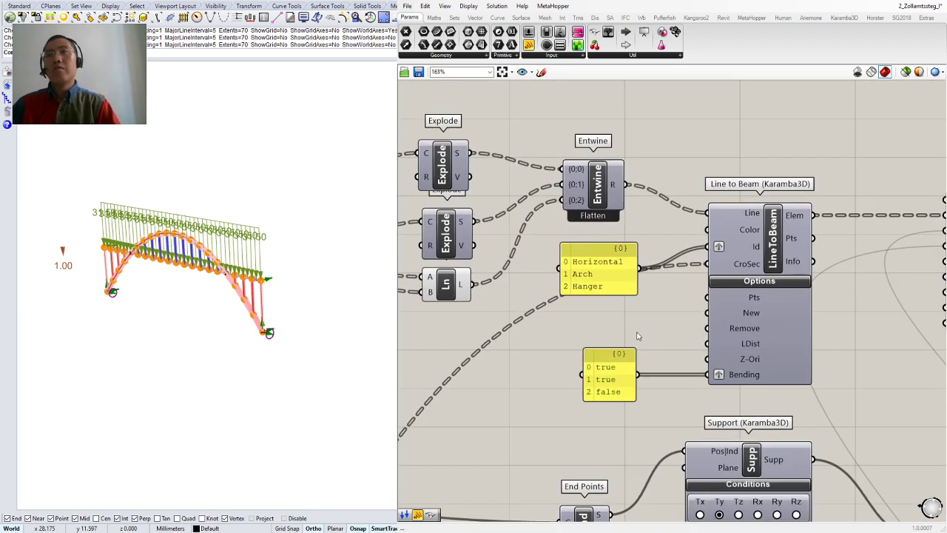
scroll(238, 291, up, 1)
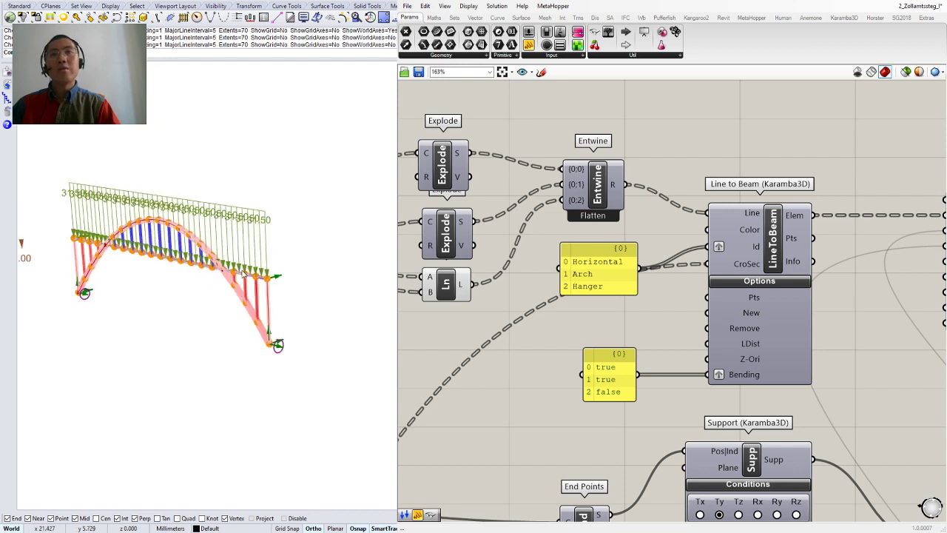
scroll(252, 297, up, 1)
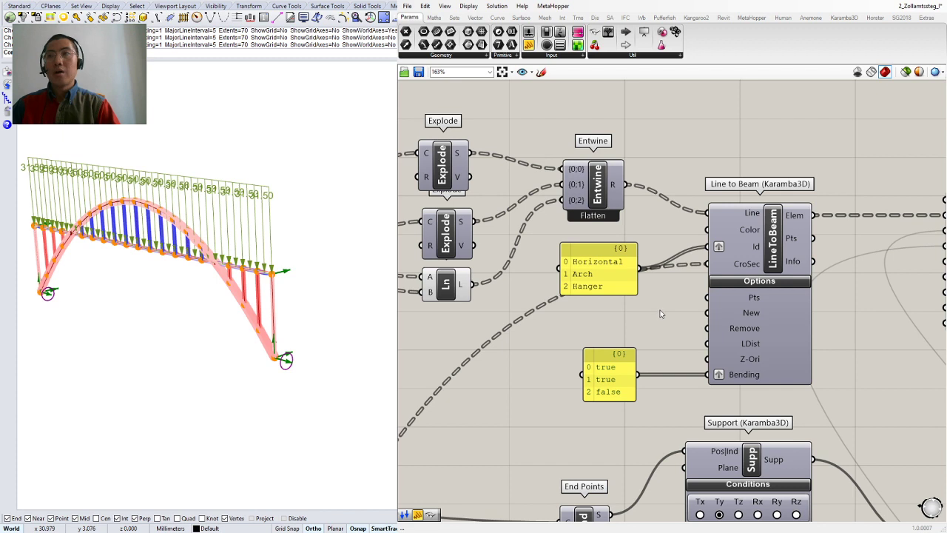
right_drag(665, 310, 662, 332)
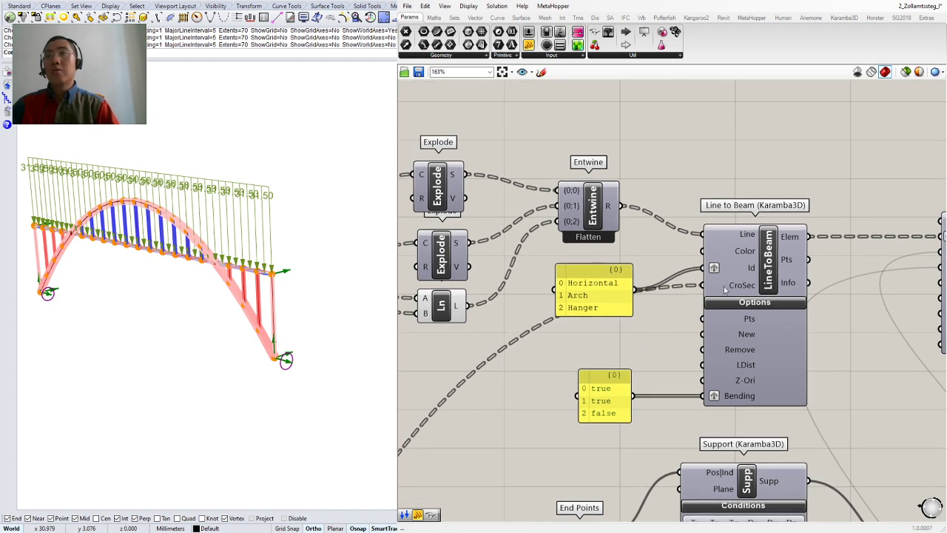
drag(621, 305, 605, 288)
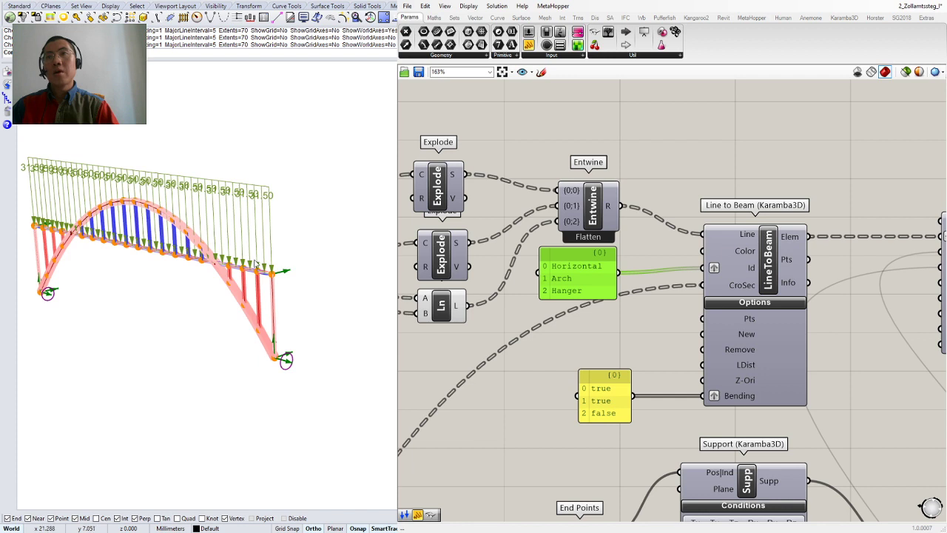
Inspect the Line to Beam component and the true/true/false panel feeding its Bending input.
click(760, 355)
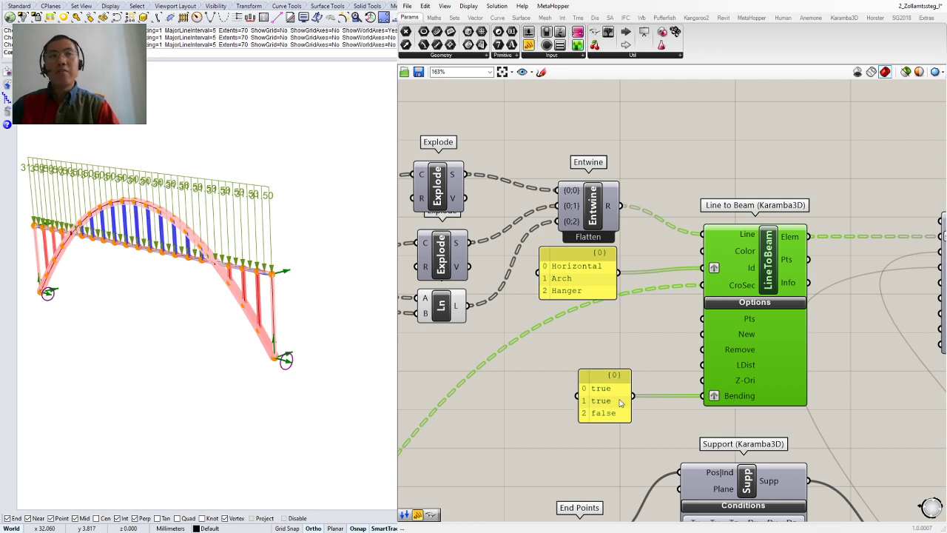
click(667, 353)
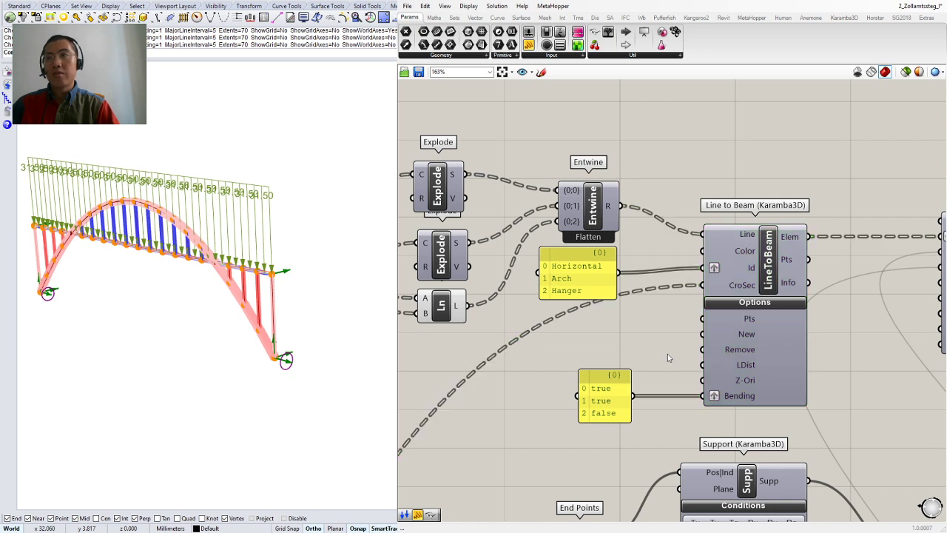
click(744, 366)
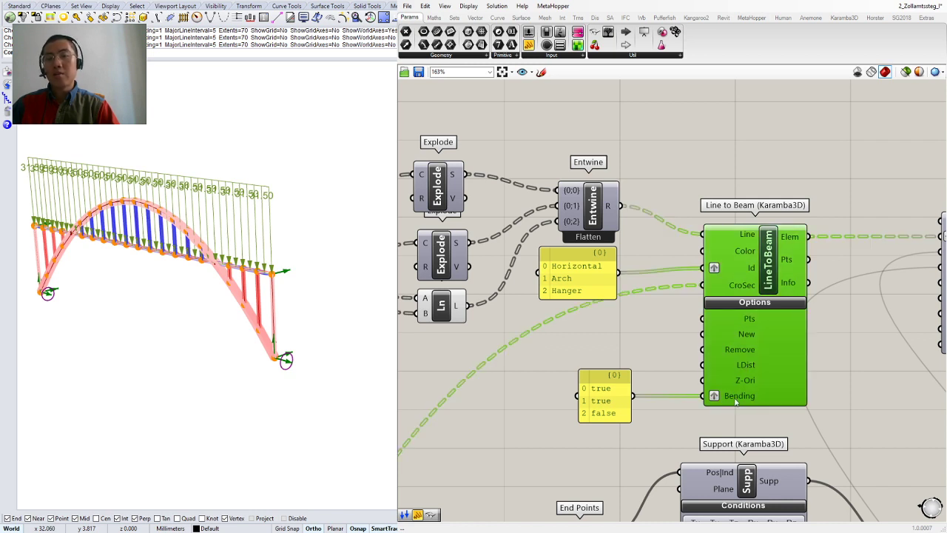
click(612, 412)
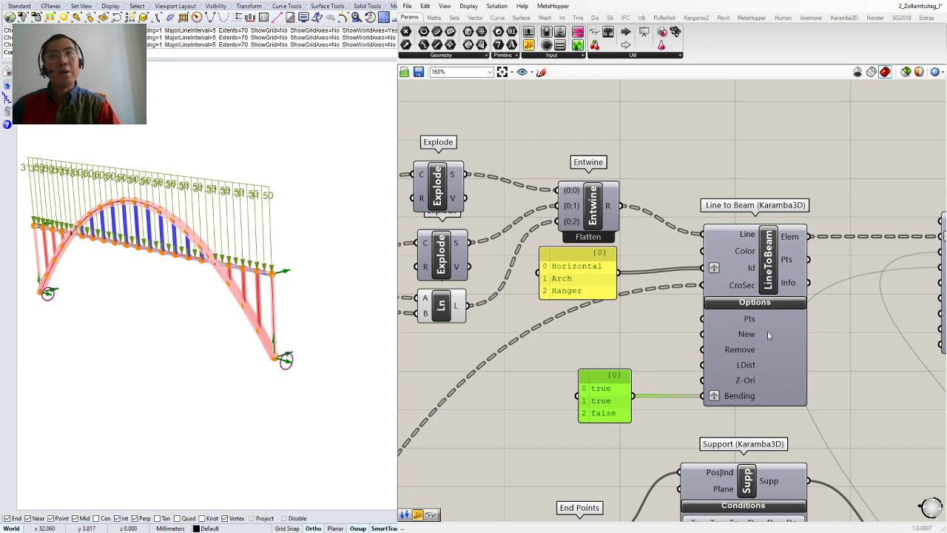
click(689, 342)
Examine the Assemble Model component with its element, support and load inputs and its mass output.
right_drag(721, 324, 621, 304)
scroll(621, 303, down, 5)
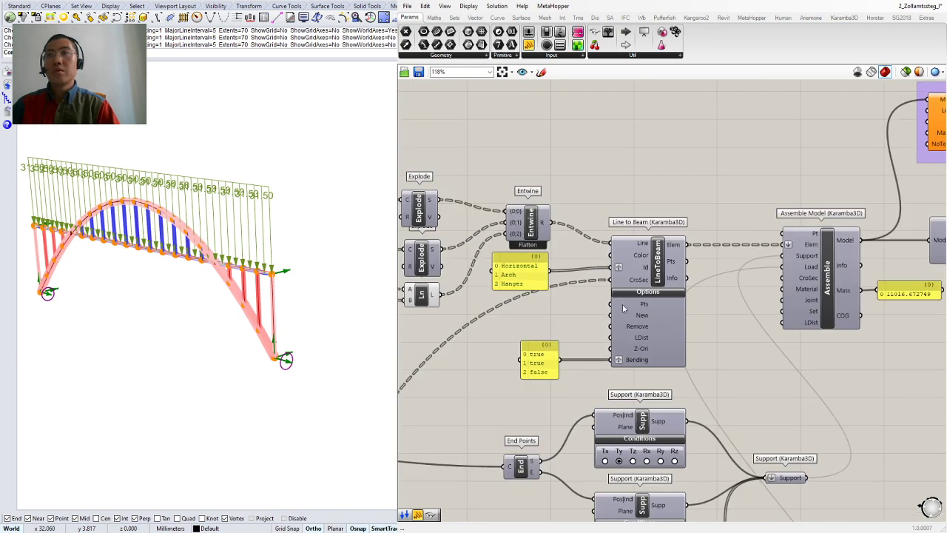
right_drag(730, 318, 631, 308)
scroll(657, 307, up, 4)
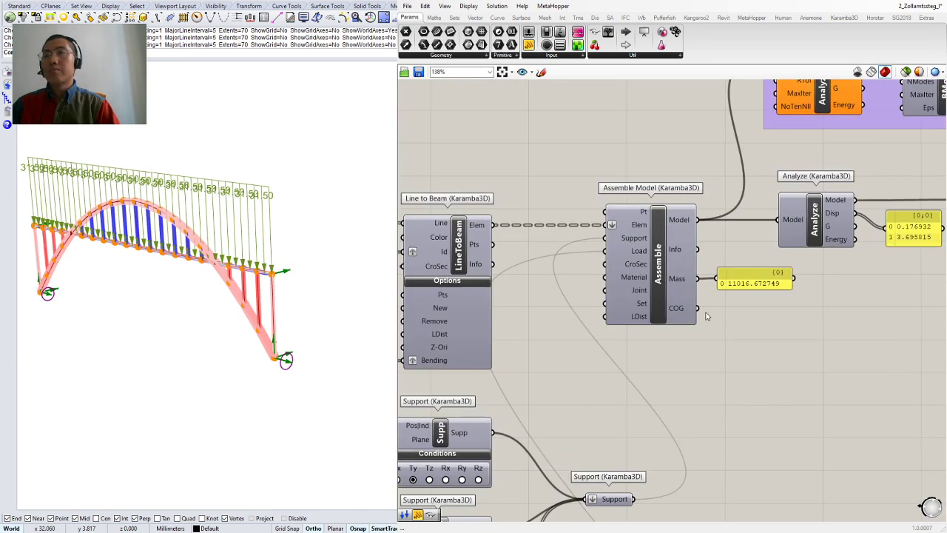
right_drag(523, 259, 637, 249)
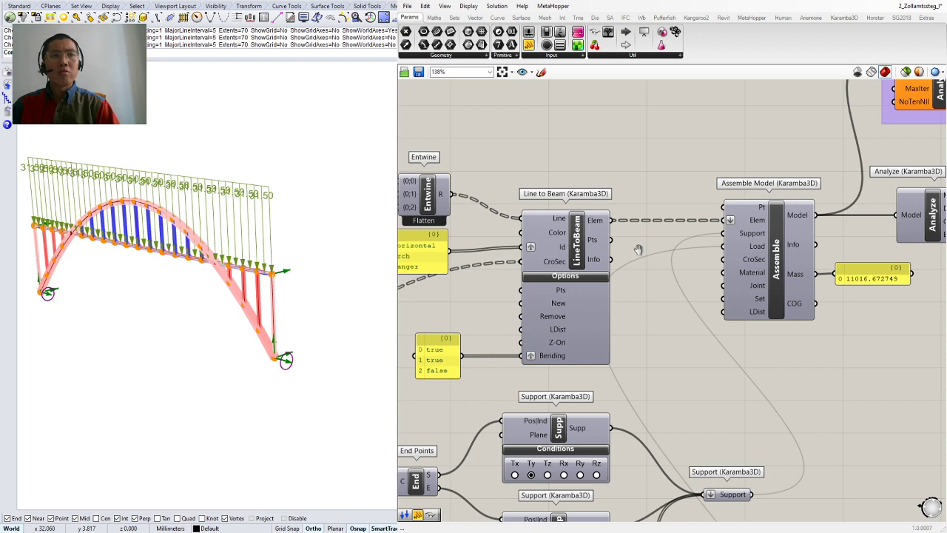
Examine the upstream components that generate the bridge geometry, from curve rotation and scaling through shattering and merging to curve division.
scroll(872, 301, down, 5)
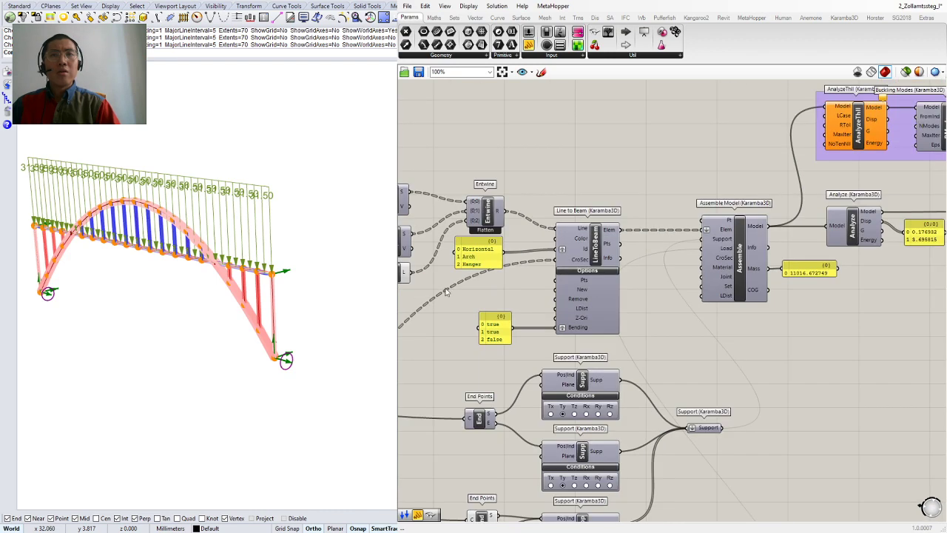
scroll(534, 298, up, 3)
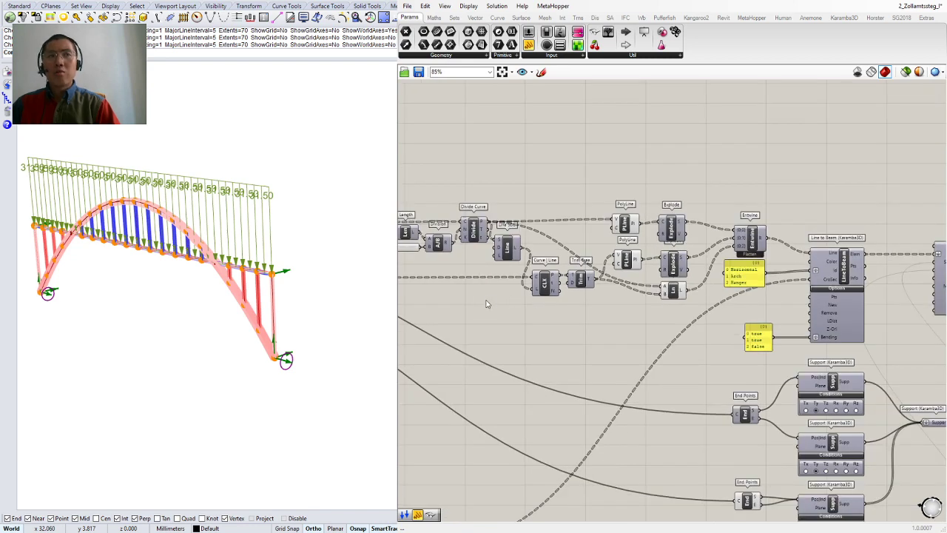
right_drag(487, 303, 591, 301)
scroll(566, 311, down, 3)
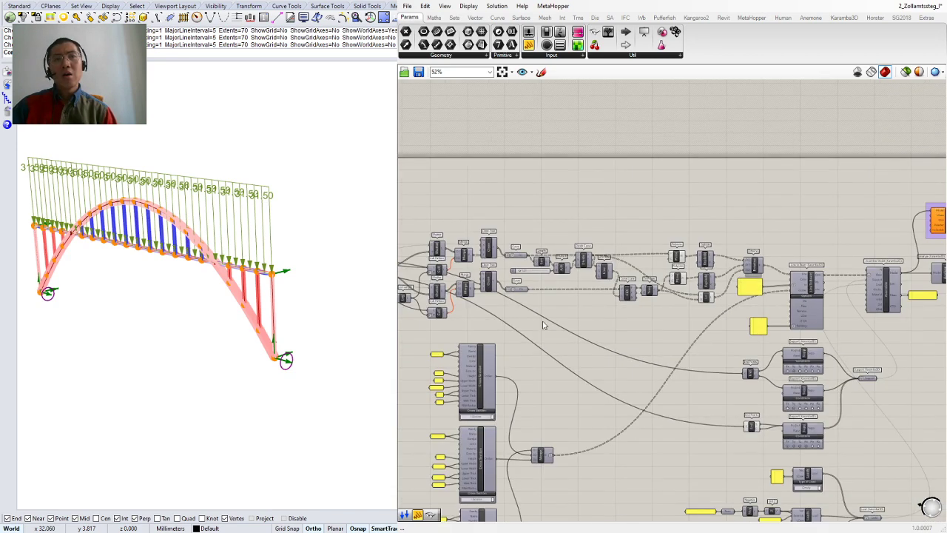
right_drag(543, 321, 710, 321)
right_drag(522, 319, 799, 326)
scroll(592, 285, up, 3)
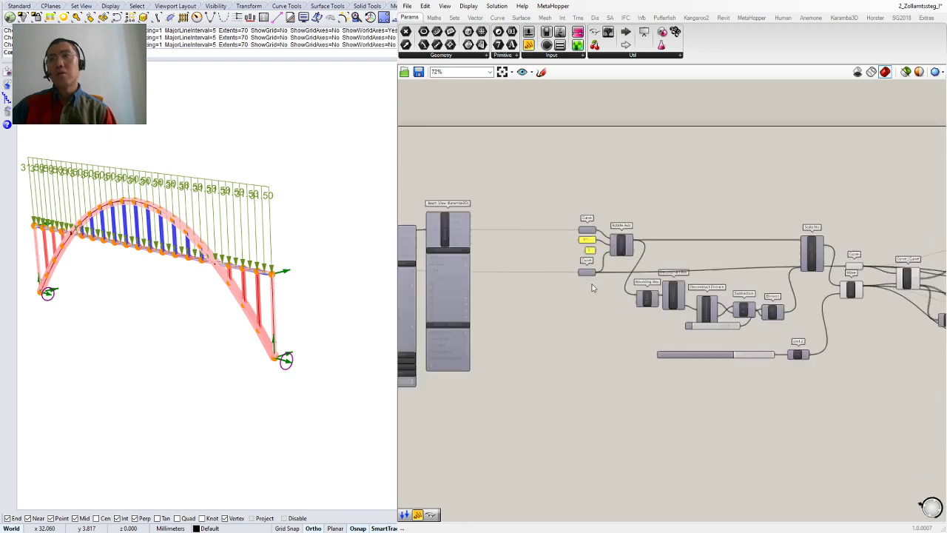
scroll(858, 340, up, 1)
right_drag(858, 340, 614, 339)
right_drag(839, 321, 667, 320)
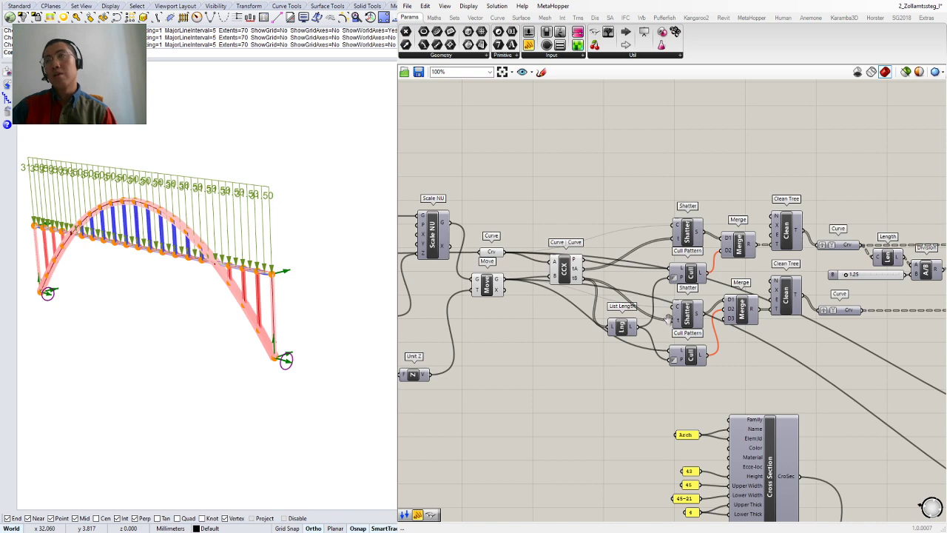
right_drag(745, 312, 600, 309)
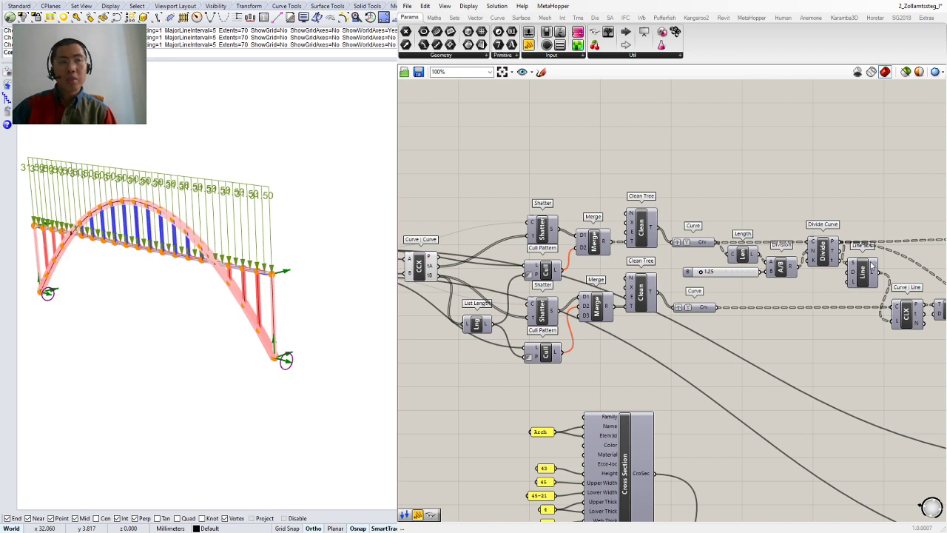
Trace the bridge lines from curve division through PolyLine, Explode and Entwine to the Assemble Model and analysis components.
right_drag(902, 255, 685, 263)
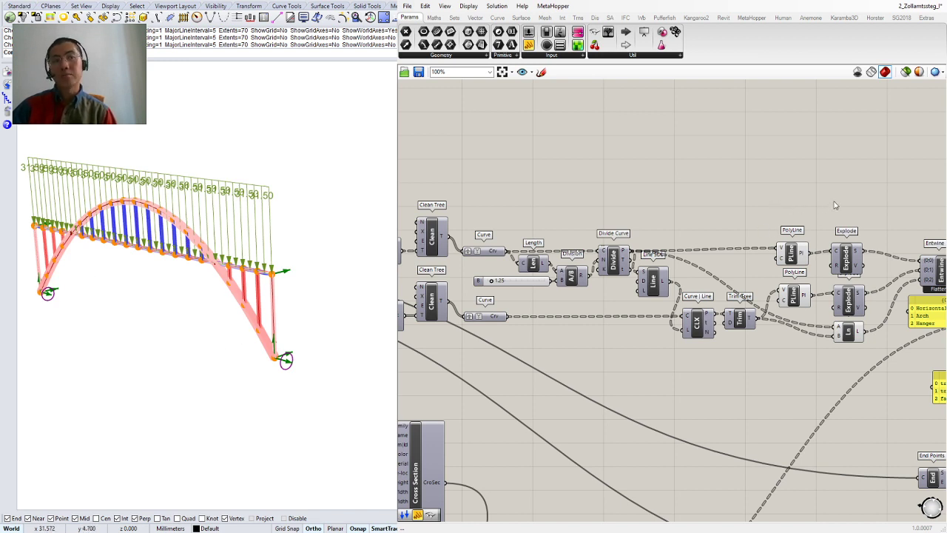
right_drag(829, 203, 656, 147)
right_drag(881, 222, 741, 221)
right_drag(835, 259, 743, 259)
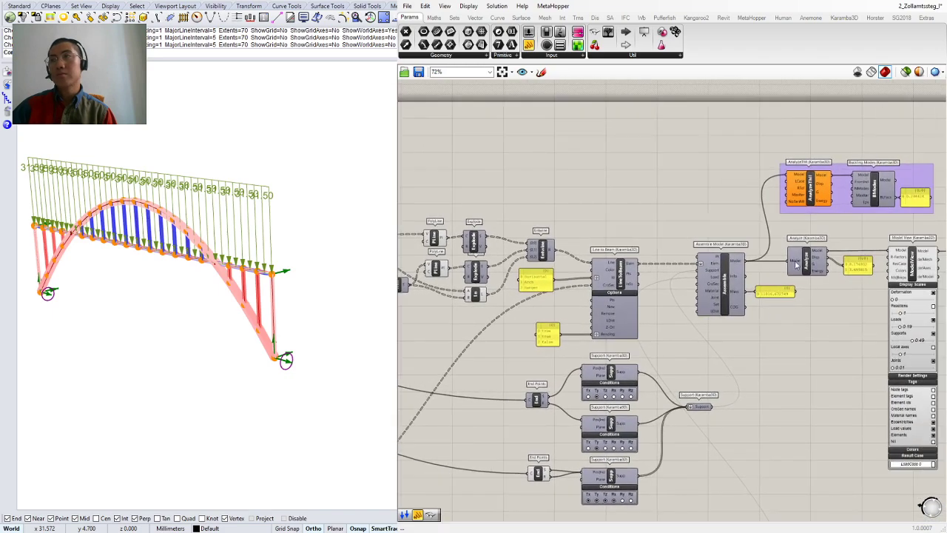
right_drag(845, 230, 610, 291)
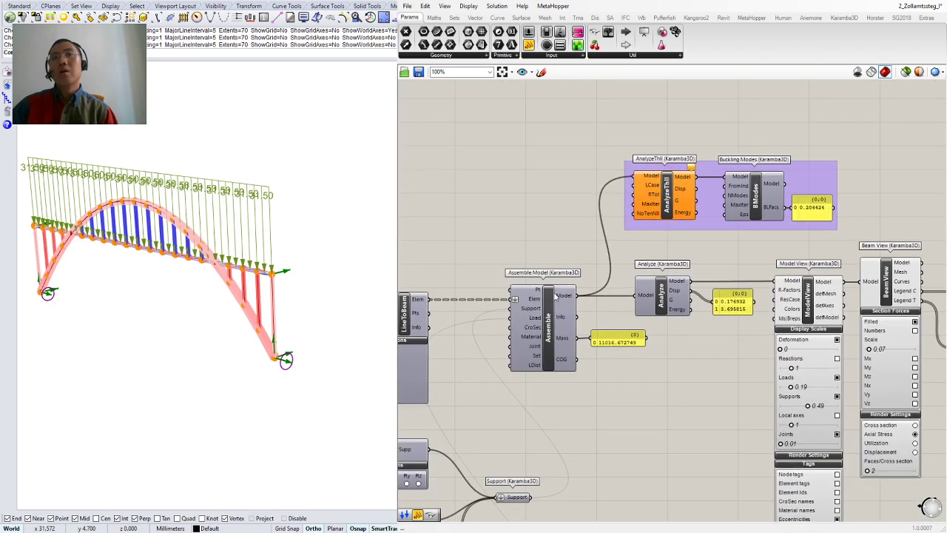
scroll(597, 250, down, 1)
scroll(597, 249, down, 1)
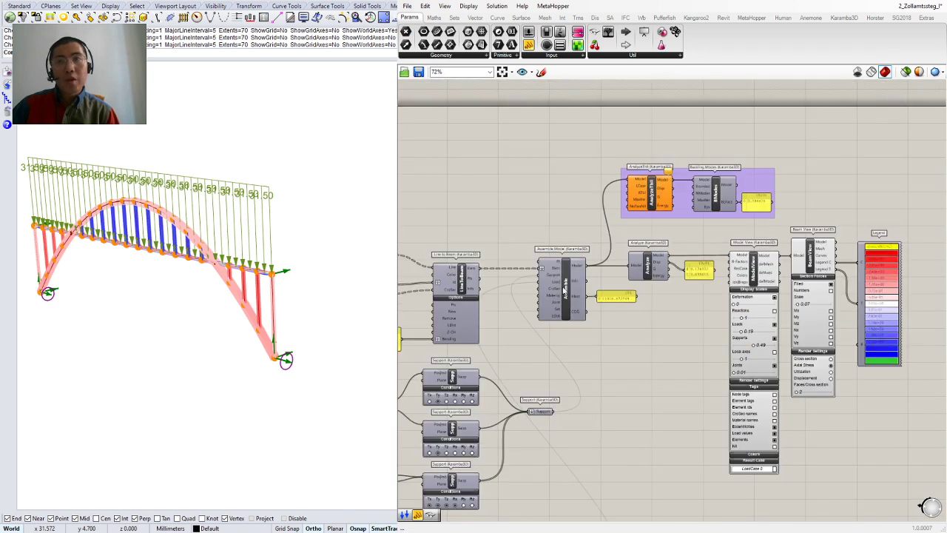
Examine the gravity load and the two uniform line loads that merge into the Load parameter.
right_drag(515, 353, 642, 160)
right_drag(558, 456, 636, 295)
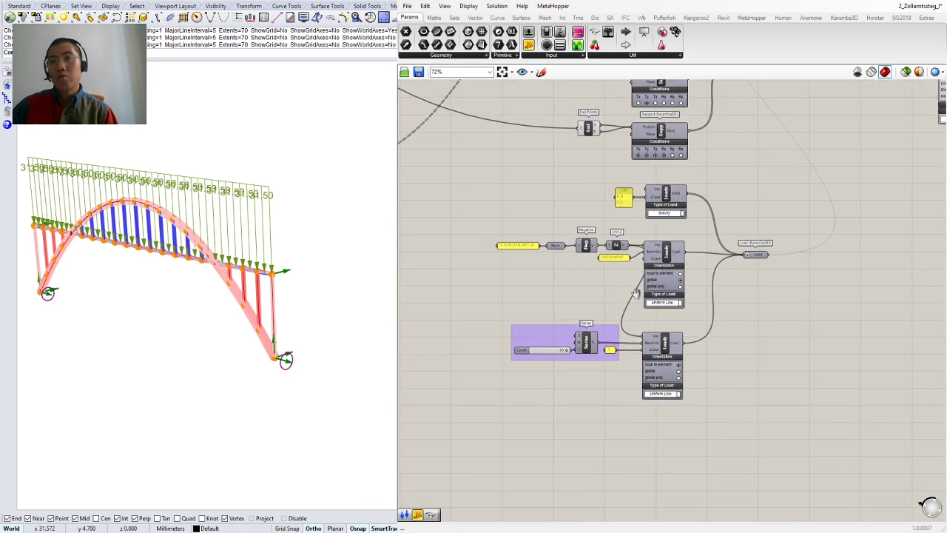
scroll(570, 300, up, 3)
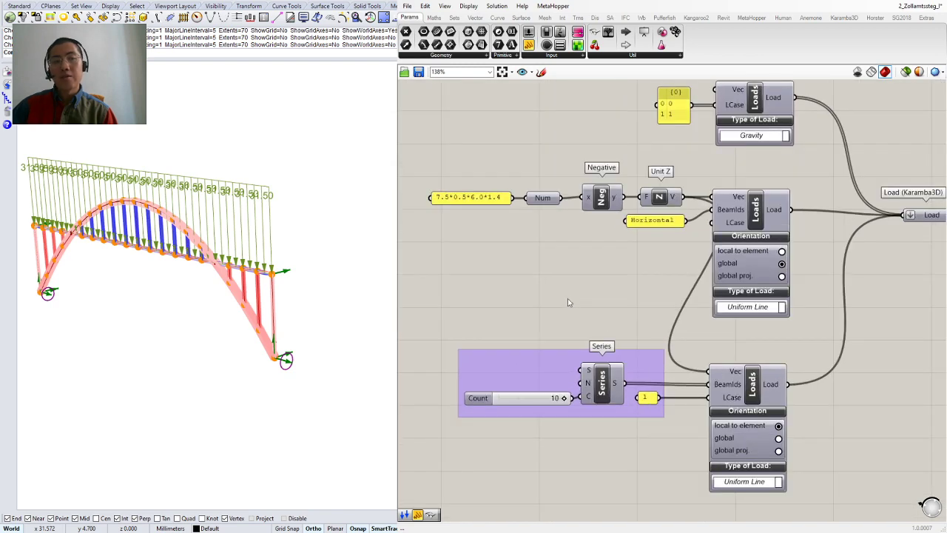
scroll(577, 331, down, 2)
scroll(597, 360, up, 1)
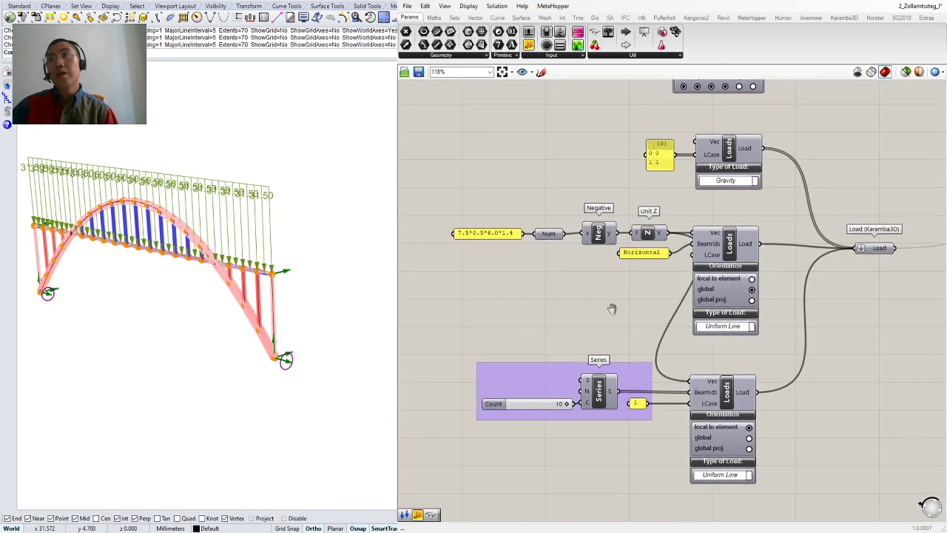
right_drag(612, 311, 610, 285)
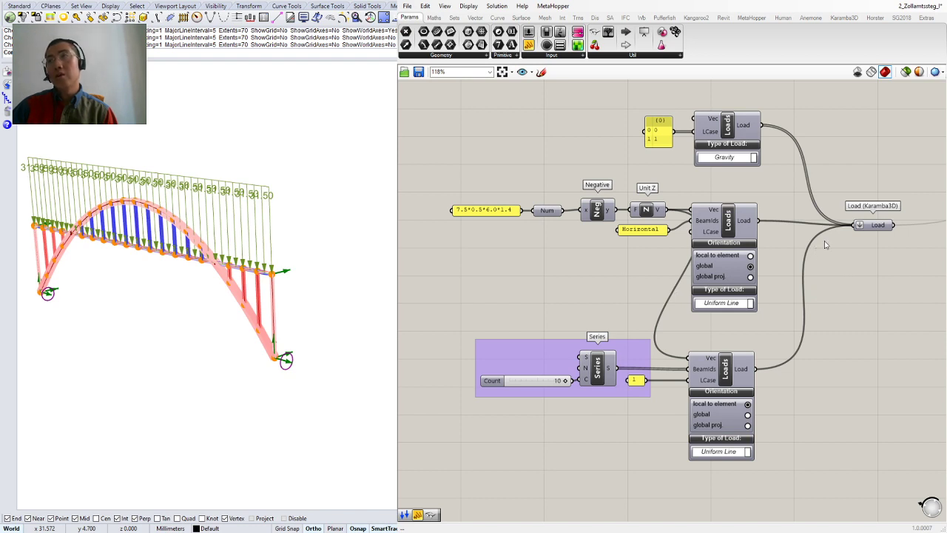
right_drag(824, 240, 798, 240)
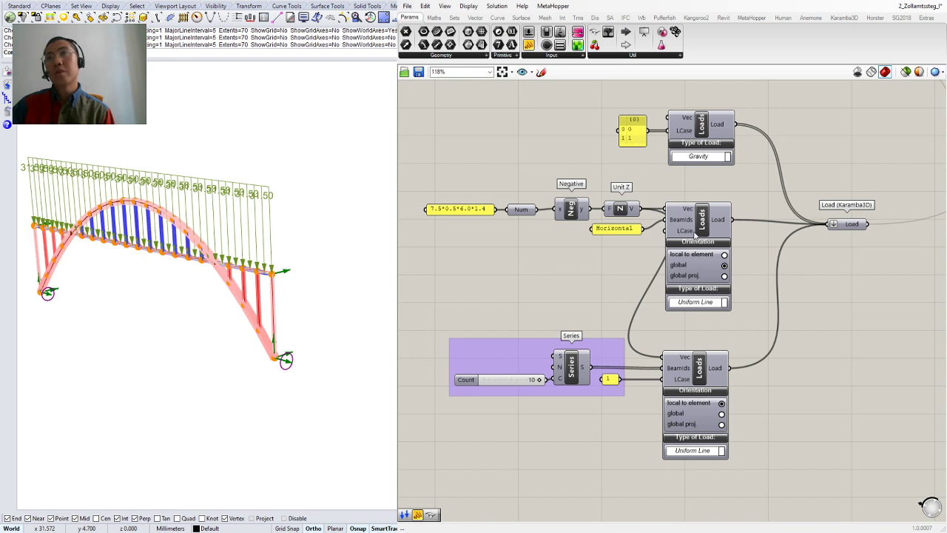
Nudge the global uniform line Loads component away from the Horizontal panel and inspect the local-to-element load with load case 1.
drag(705, 232, 713, 232)
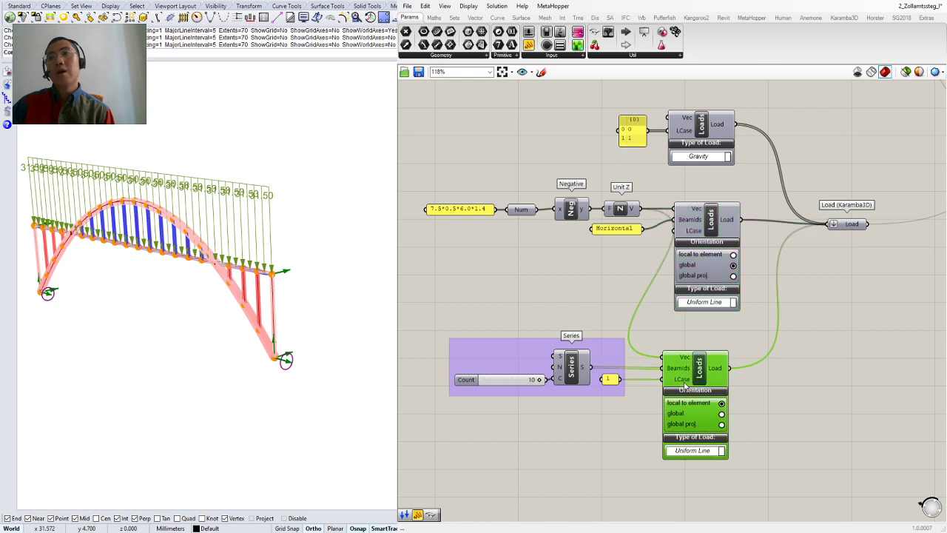
click(684, 355)
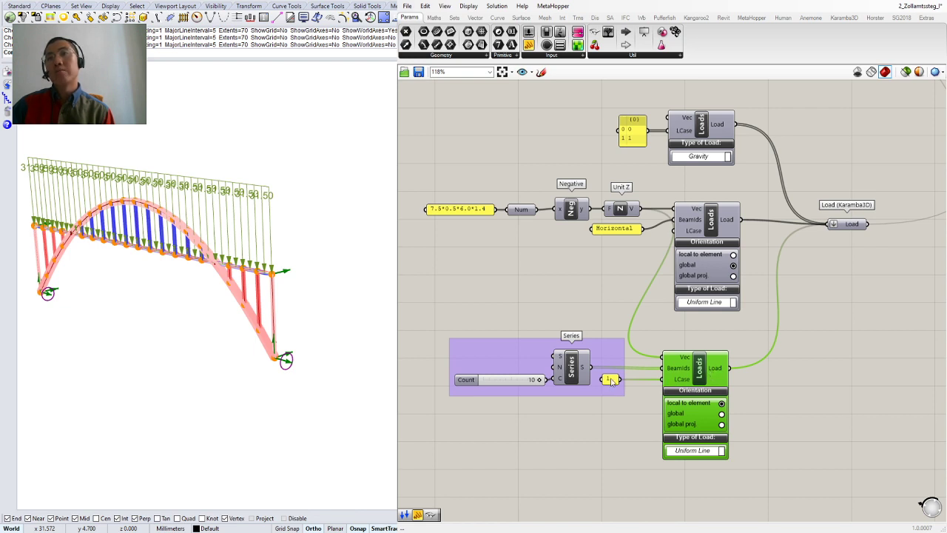
click(591, 272)
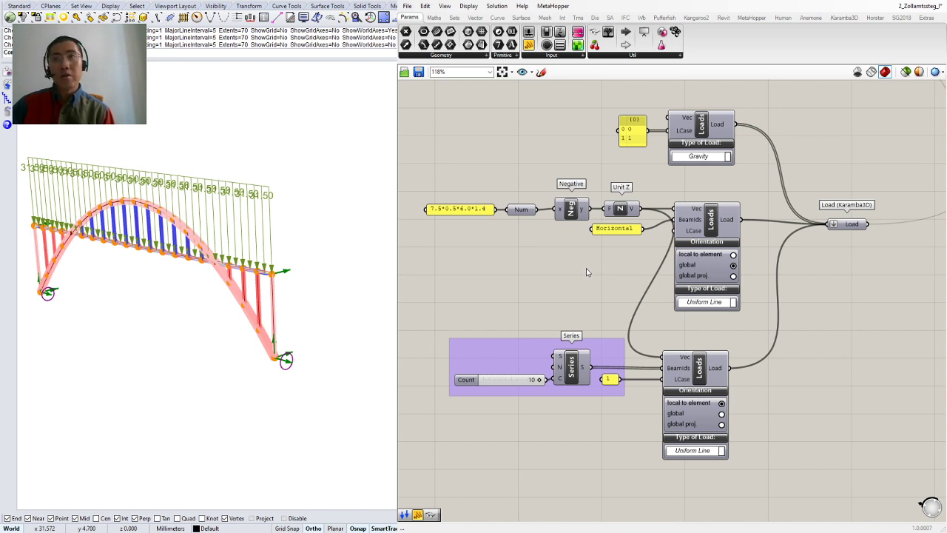
Examine the 7.5*0.5*6.0*1.4 load expression feeding the Num, Negative and Unit Z components.
right_drag(557, 264, 587, 261)
scroll(545, 244, up, 2)
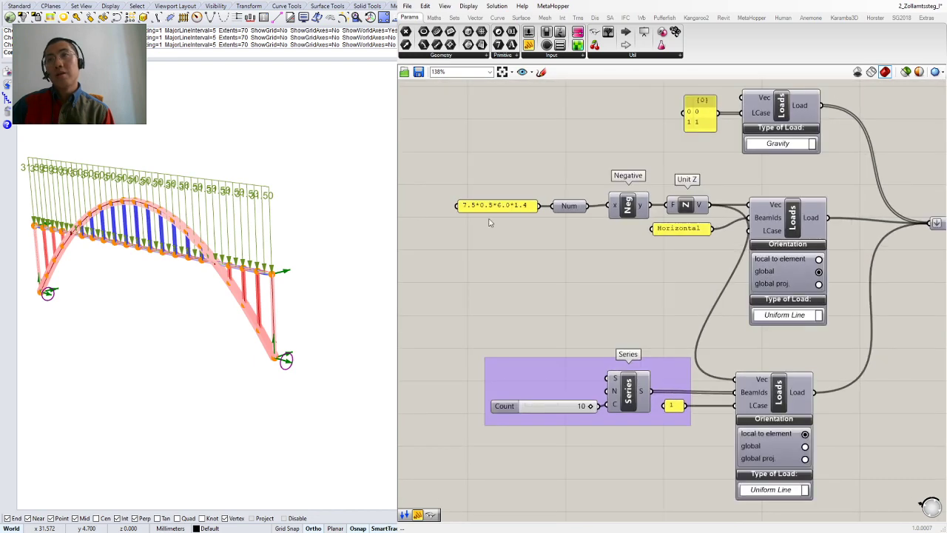
scroll(489, 222, up, 1)
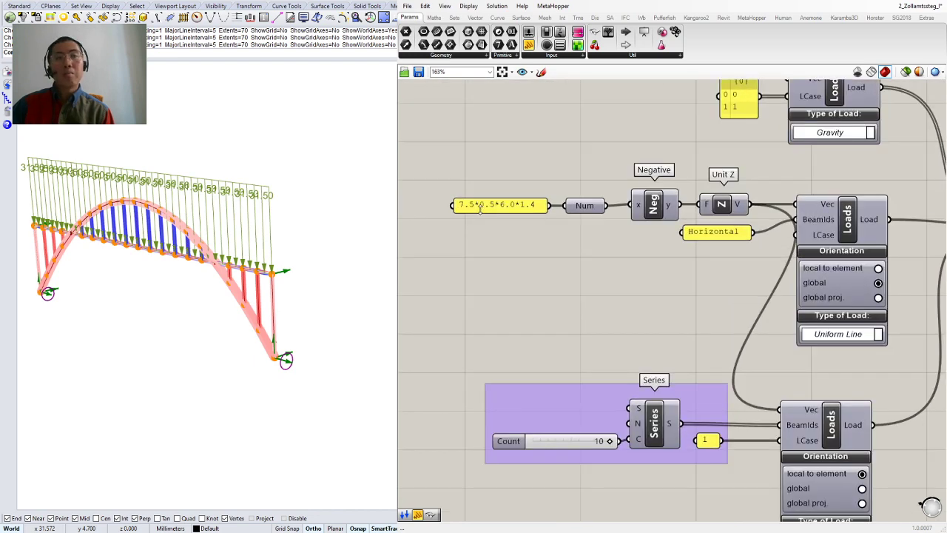
scroll(480, 210, up, 1)
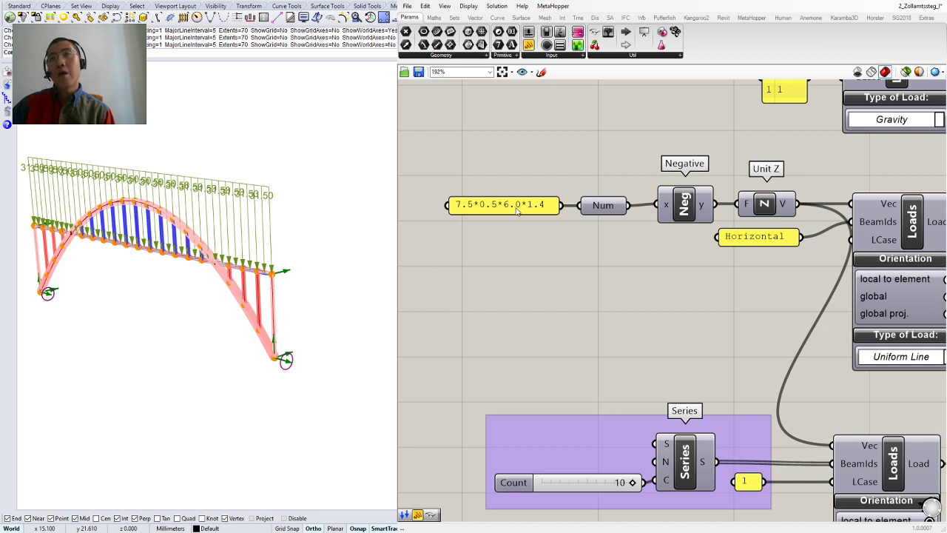
right_drag(539, 219, 529, 212)
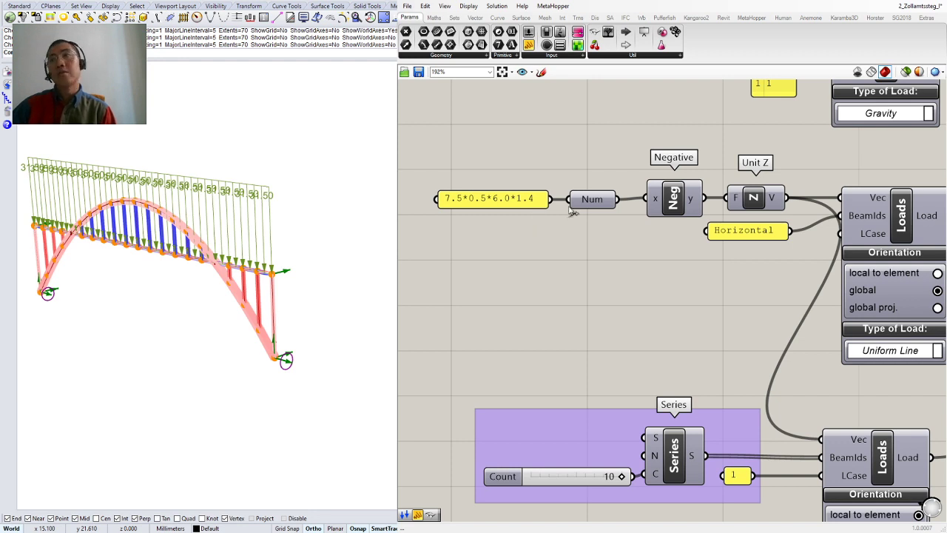
right_drag(604, 205, 596, 210)
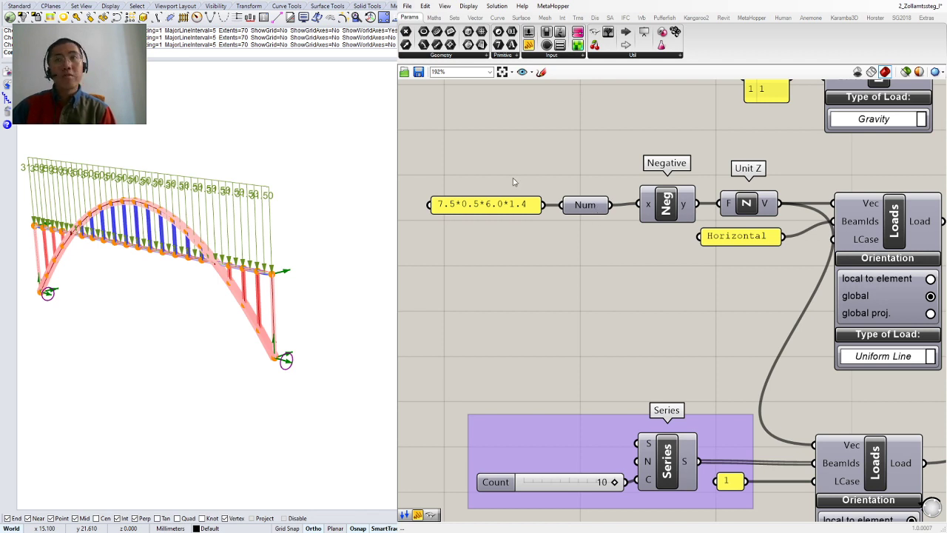
Align the 7.5*0.5*6.0*1.4 panel and its Num parameter with the input of the Negative component.
drag(412, 159, 479, 190)
click(622, 255)
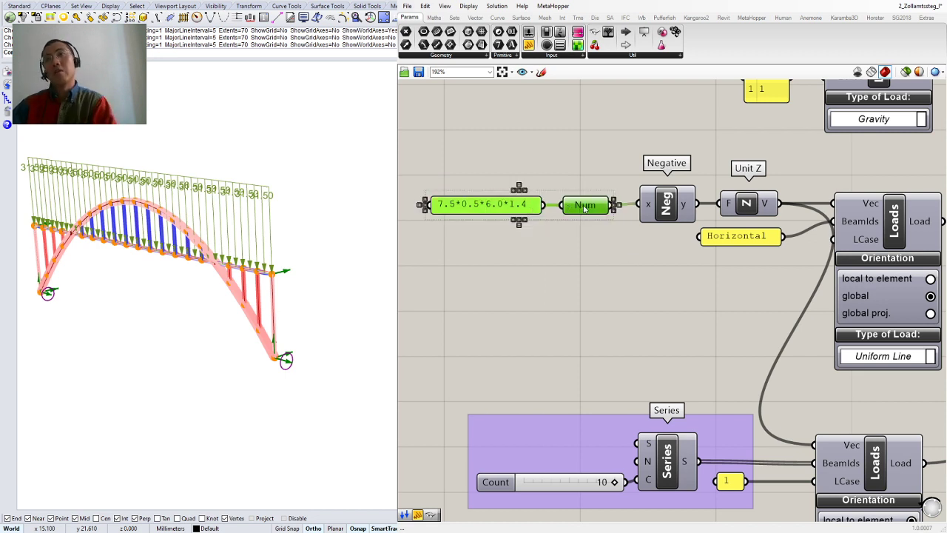
click(585, 166)
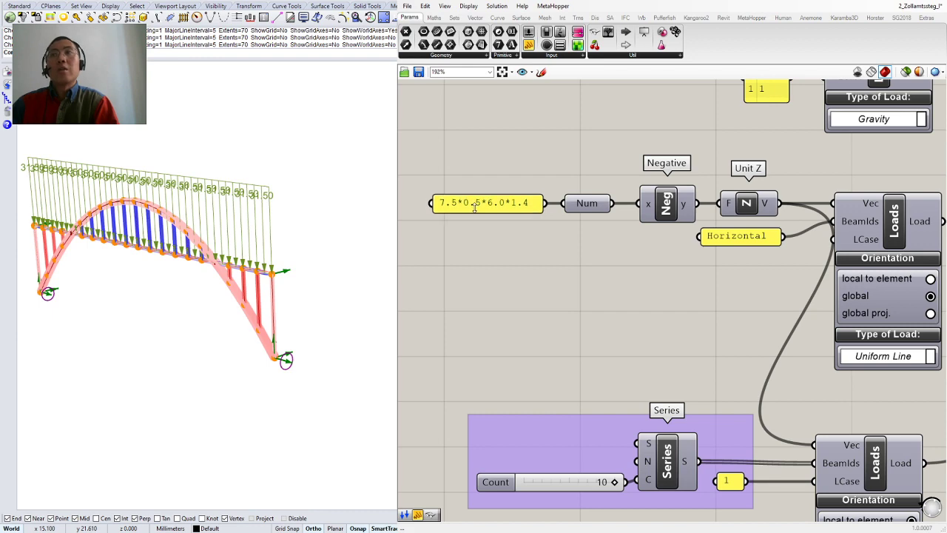
Follow the Load parameter's wire from the load components back up towards the model assembly and analysis area.
scroll(474, 207, down, 3)
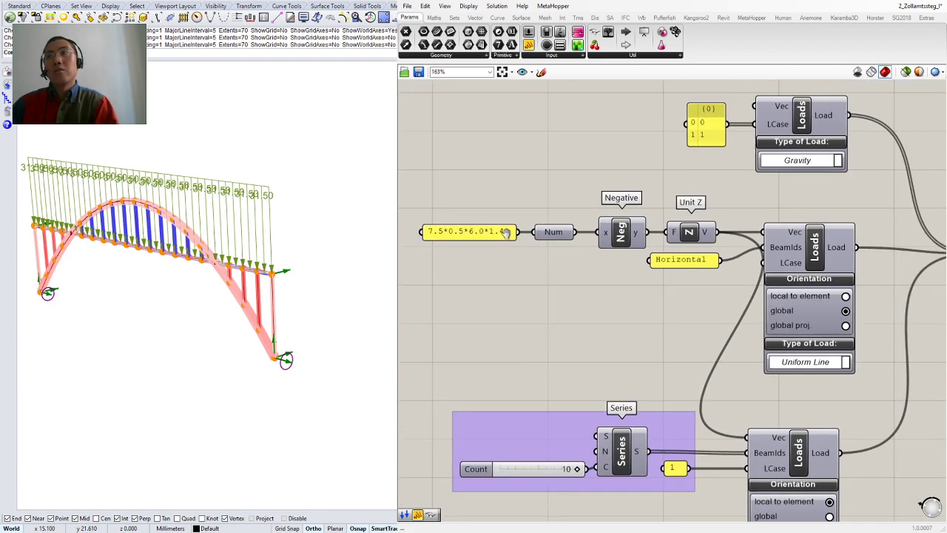
scroll(506, 236, down, 9)
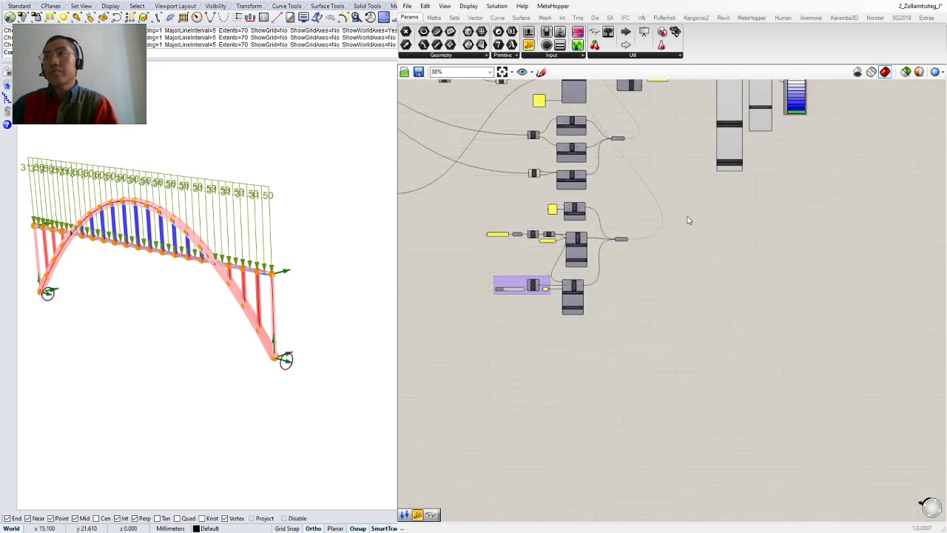
right_drag(686, 216, 669, 385)
scroll(681, 304, up, 5)
scroll(681, 303, up, 1)
right_drag(681, 305, 672, 332)
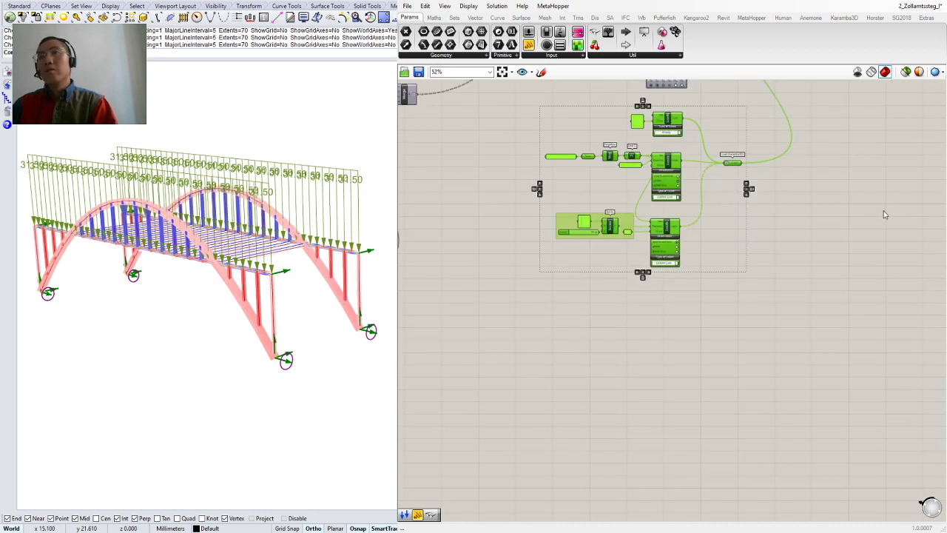
Clear the component selection in the 3_Zollamtssteg_II definition and inspect its two-arch bridge from a higher oblique angle.
click(550, 342)
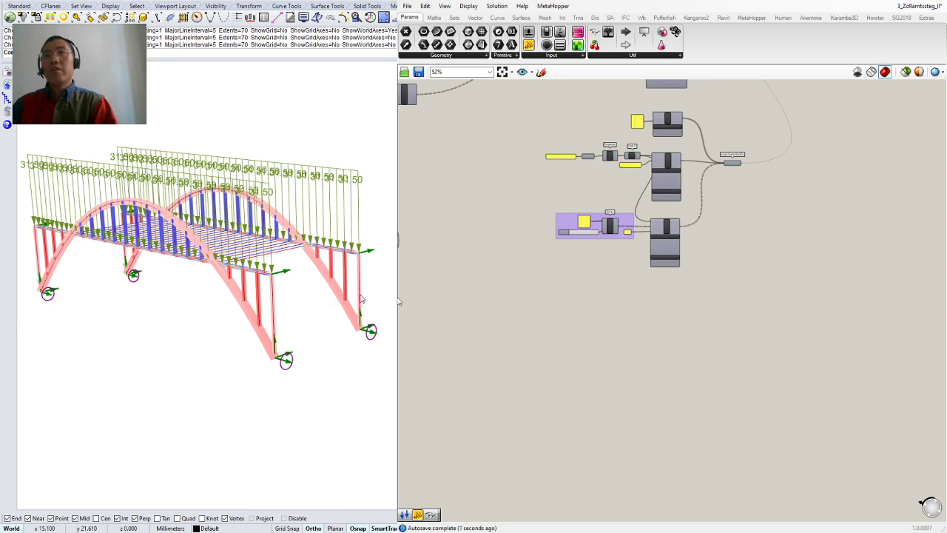
mouse_move(360, 300)
mouse_down()
mouse_move(387, 306)
mouse_move(360, 305)
mouse_up()
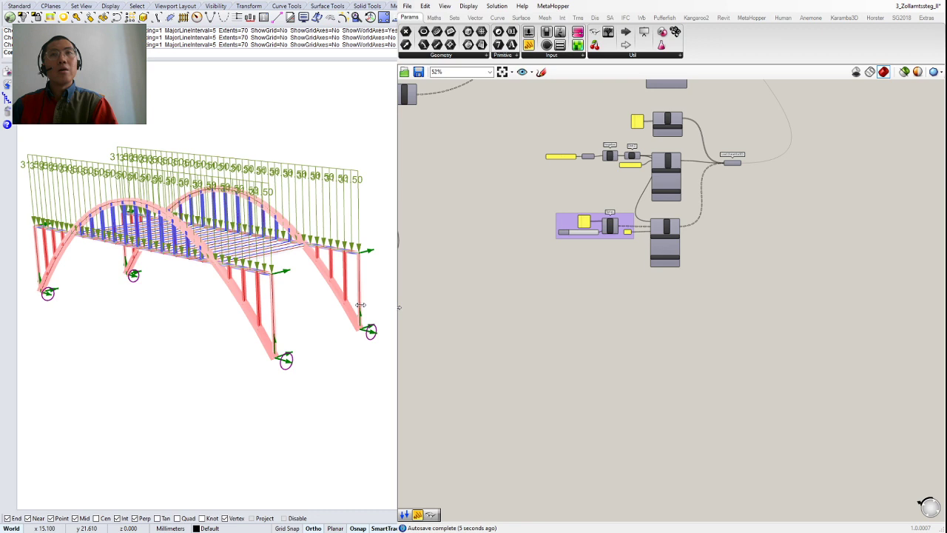
scroll(313, 278, down, 2)
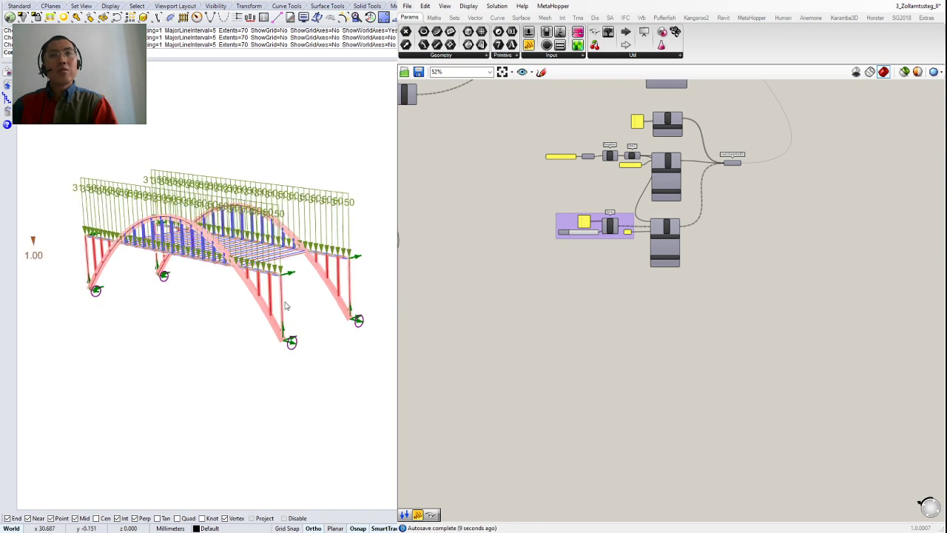
right_drag(287, 306, 315, 288)
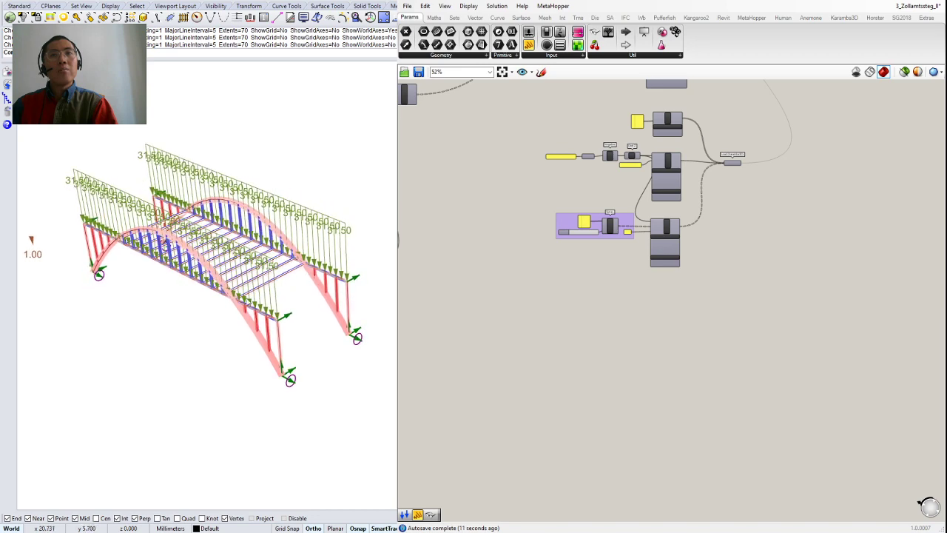
scroll(256, 253, up, 1)
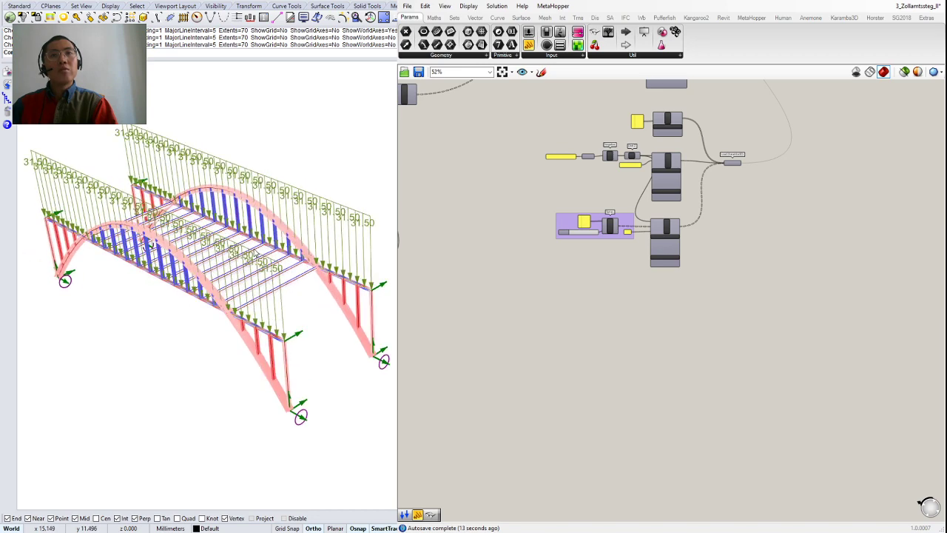
scroll(256, 253, down, 2)
scroll(256, 246, up, 2)
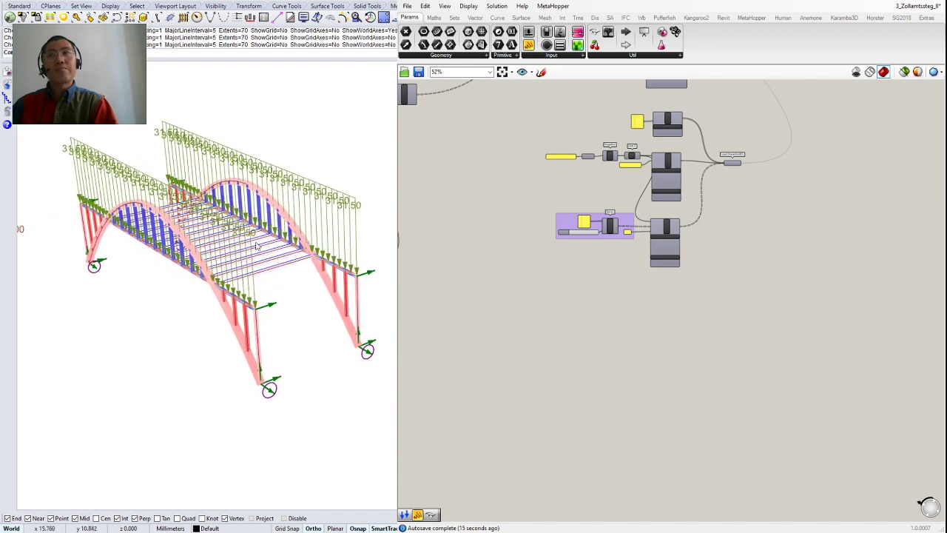
Examine the two-arch definition's loads, supports and model assembly, and the buckling factor panel after AnalyzeThII and Buckling Modes.
scroll(580, 168, down, 3)
right_drag(581, 170, 554, 264)
right_drag(678, 190, 649, 271)
scroll(682, 182, up, 2)
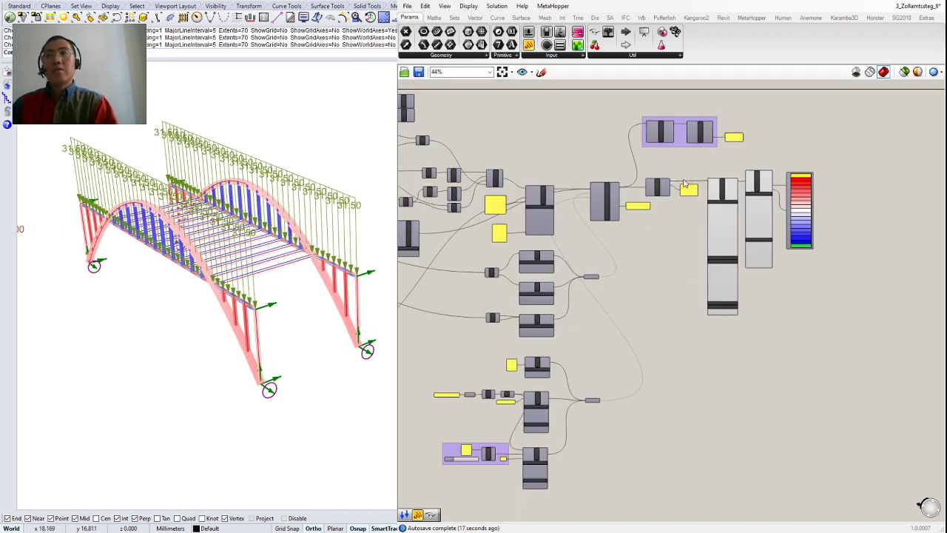
scroll(685, 184, up, 1)
right_drag(691, 161, 682, 245)
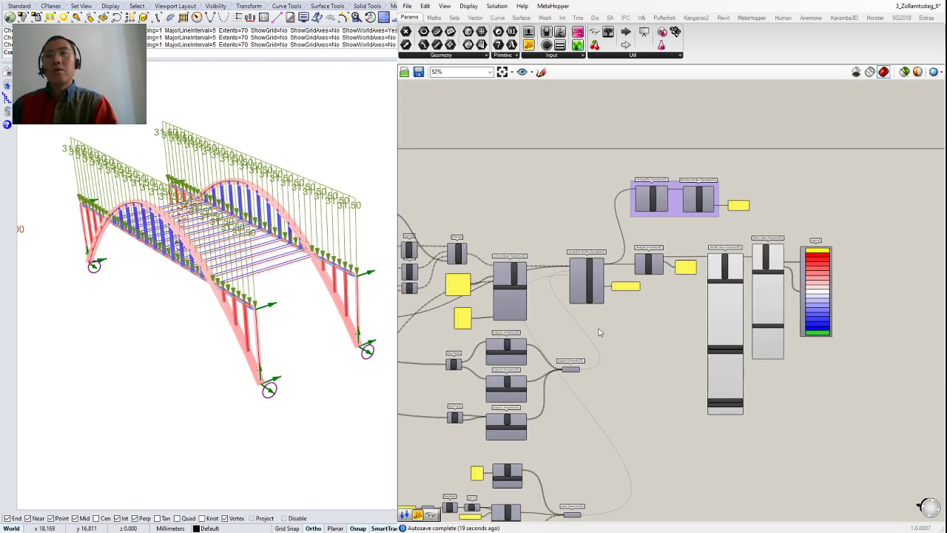
right_drag(598, 332, 701, 259)
right_drag(831, 140, 737, 256)
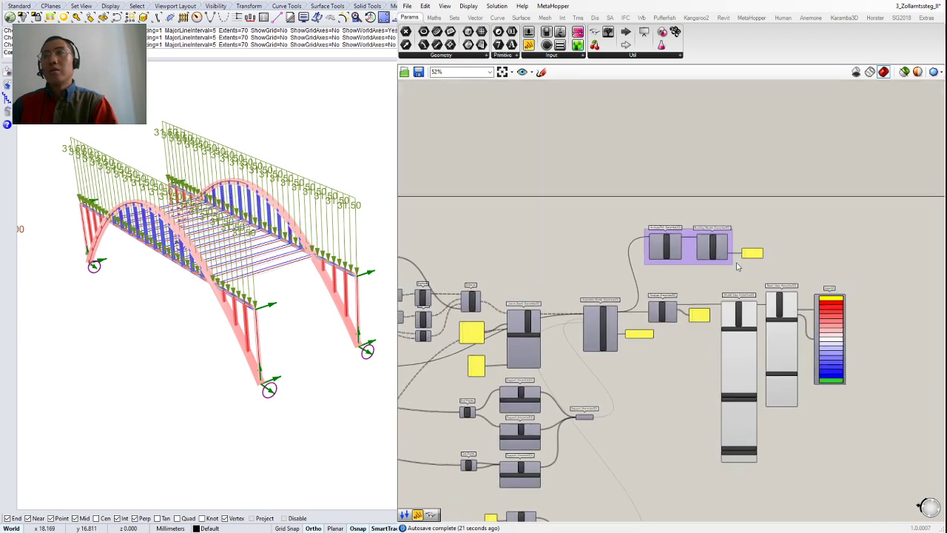
scroll(738, 255, up, 3)
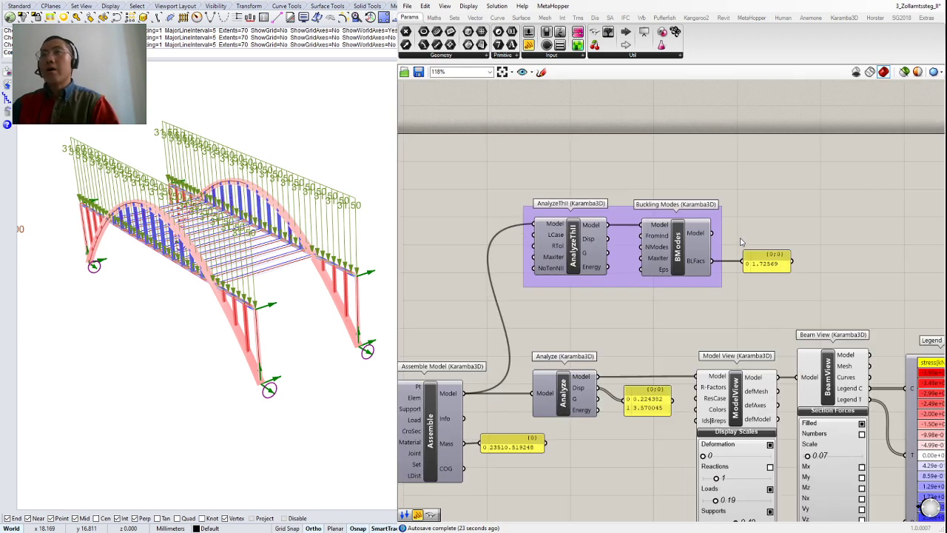
scroll(743, 256, up, 2)
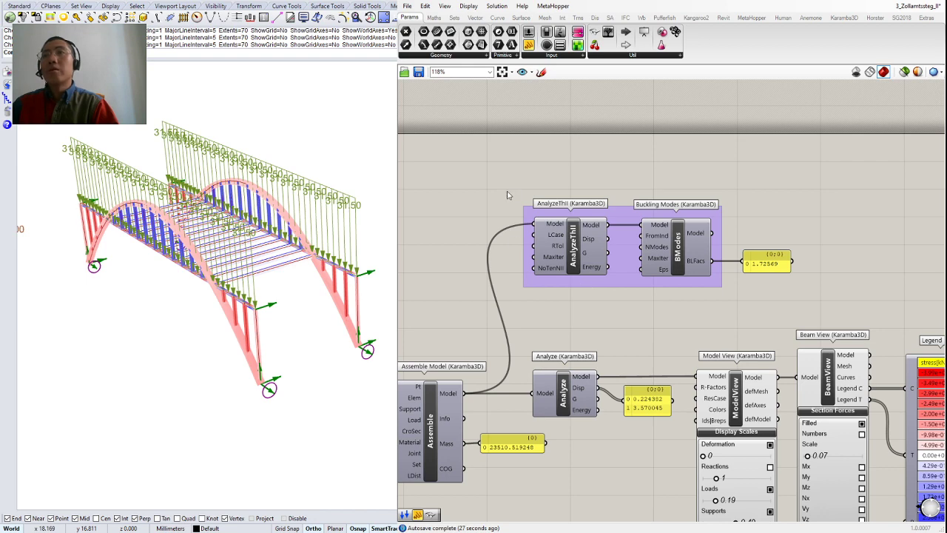
right_drag(765, 207, 738, 188)
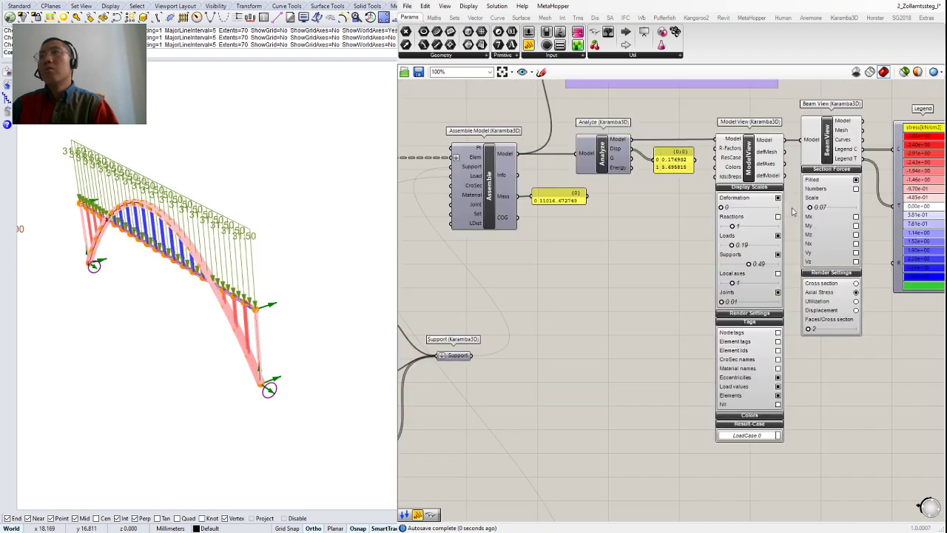
Inspect the buckling factor panel on the Buckling Modes component in the single-arch 2_Zollamtssteg_I definition.
right_drag(790, 207, 573, 404)
scroll(554, 327, up, 3)
right_drag(554, 328, 849, 310)
click(840, 295)
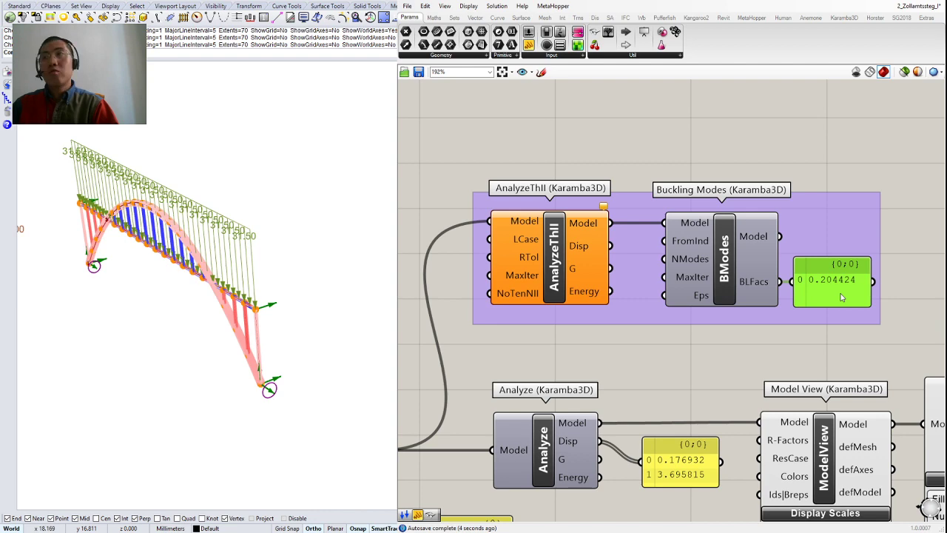
Feed the Buckling Modes model into Model View in the single-arch definition and vary the deformation scale up to 3.57 to preview the buckling shape.
scroll(739, 306, down, 3)
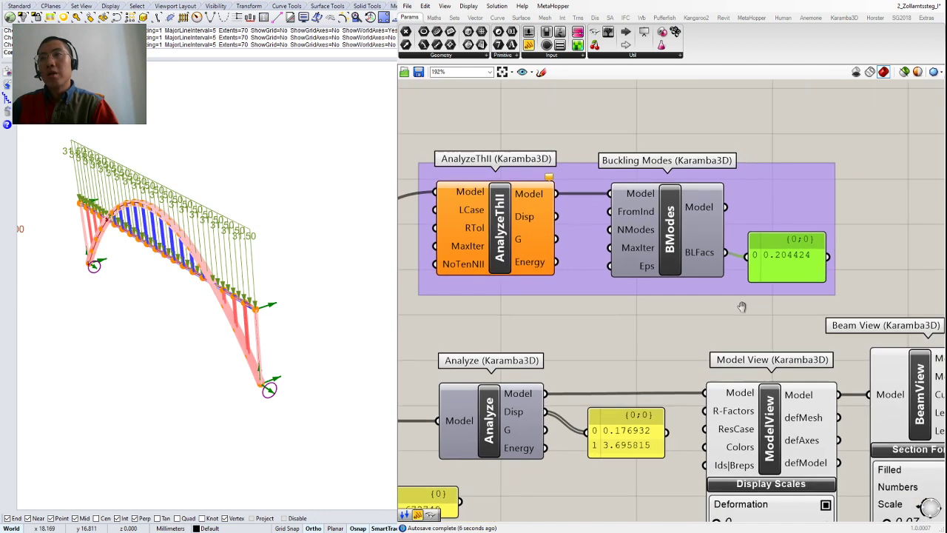
drag(704, 354, 719, 220)
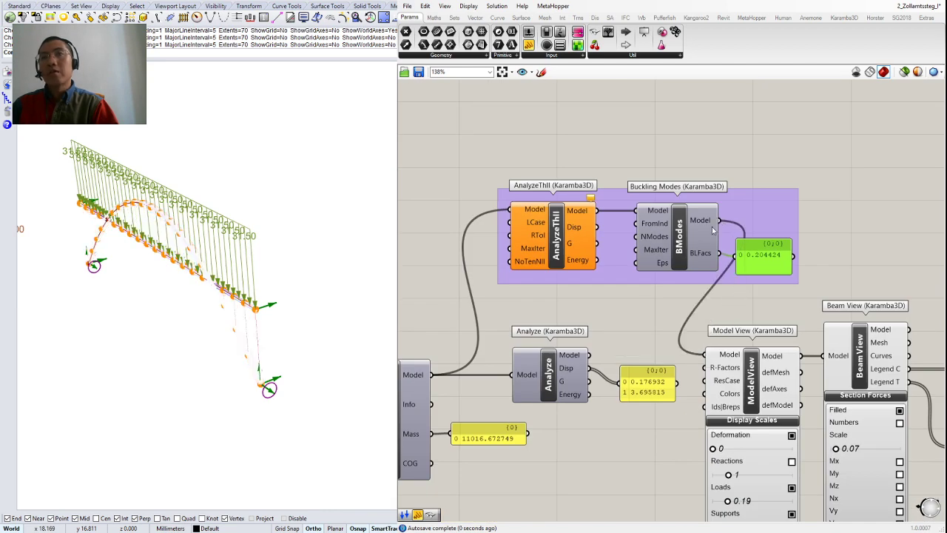
click(650, 331)
right_drag(704, 341, 713, 313)
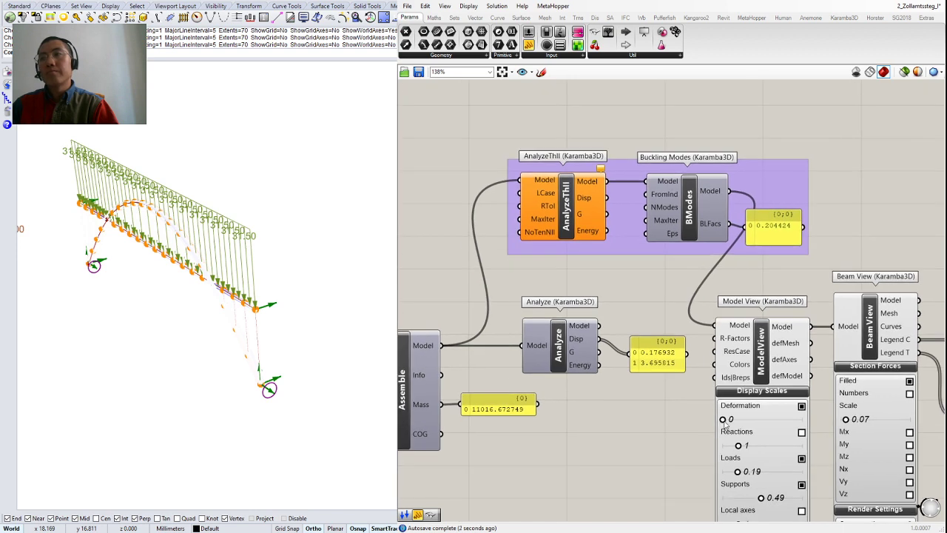
drag(723, 420, 727, 428)
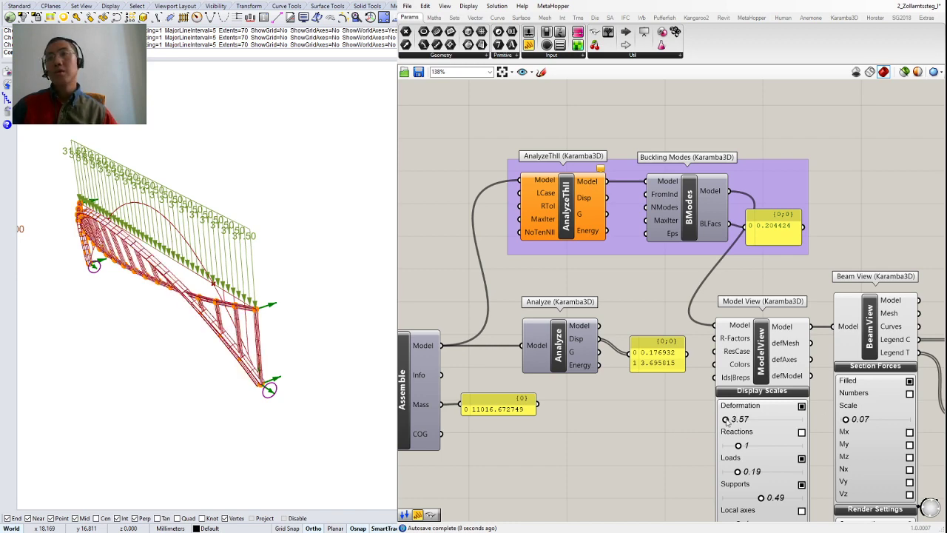
drag(727, 421, 721, 432)
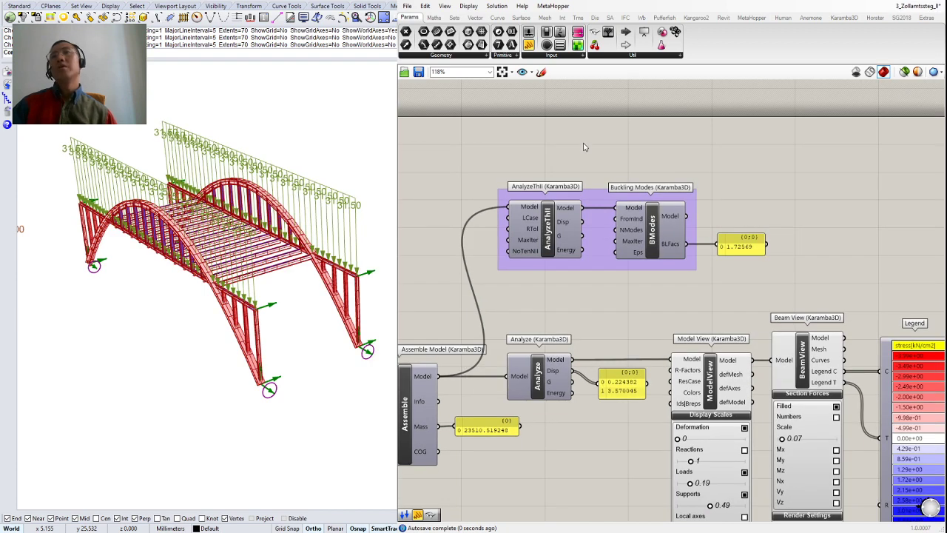
In the 3_Zollamtssteg_II definition, check the buckling factor, feed the Buckling Modes model into Model View and try its deformation scale.
right_drag(497, 322, 540, 306)
right_drag(824, 271, 815, 280)
scroll(756, 253, up, 2)
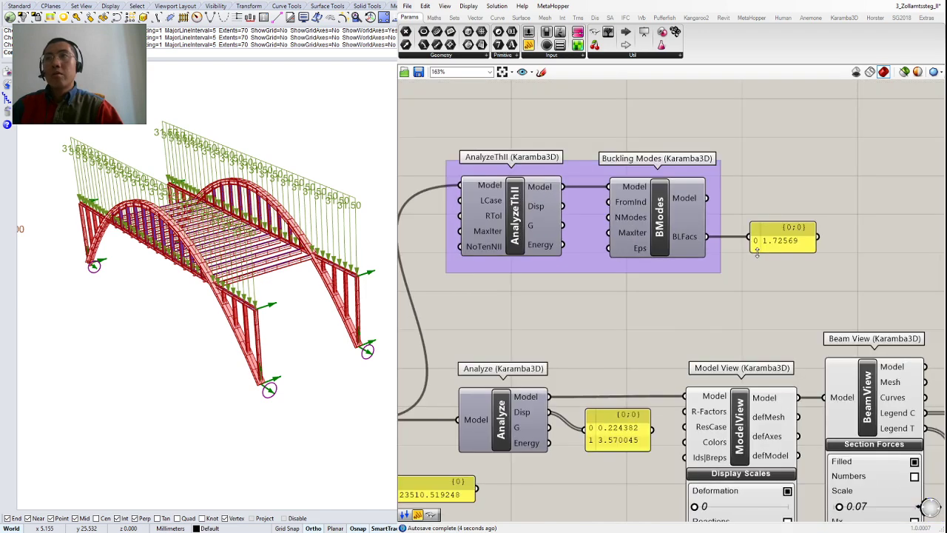
scroll(757, 253, down, 2)
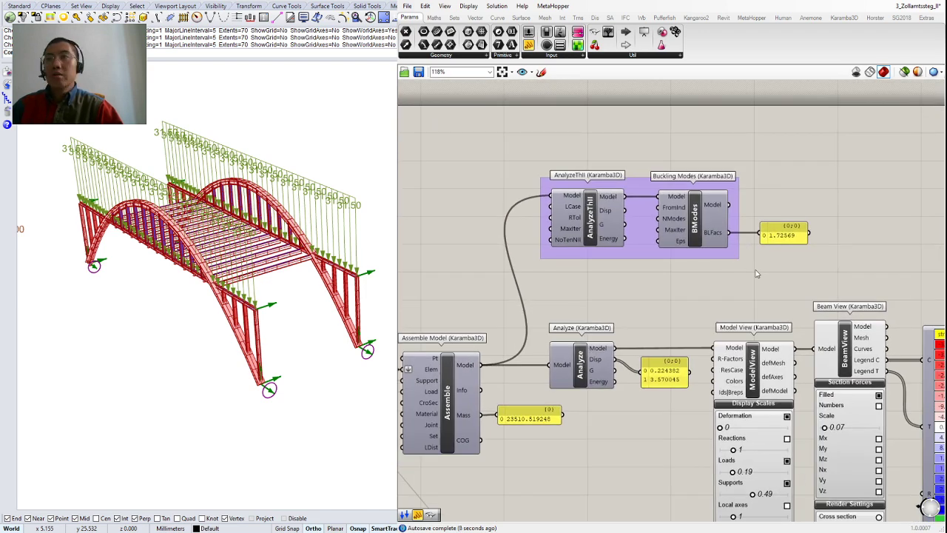
drag(715, 348, 728, 204)
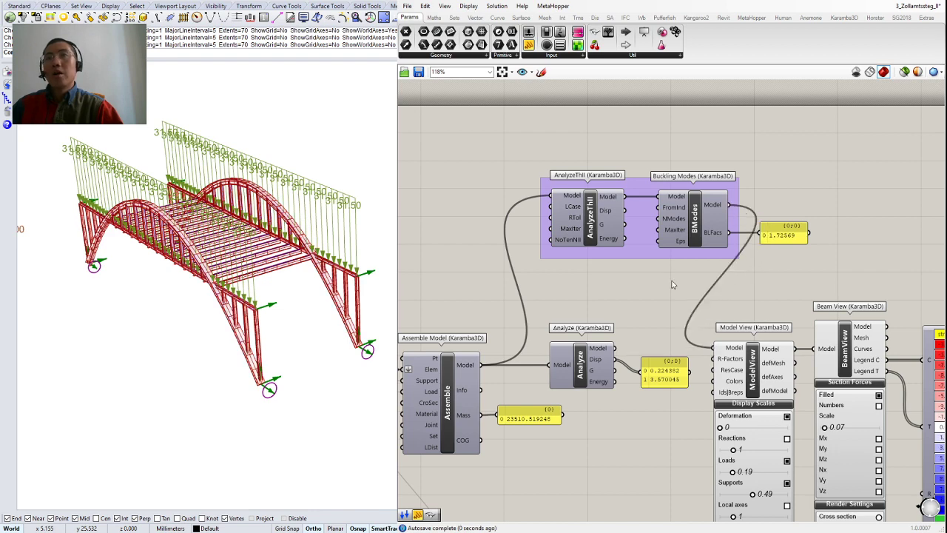
scroll(729, 474, up, 3)
mouse_move(725, 382)
mouse_down()
mouse_move(730, 387)
mouse_move(715, 392)
mouse_up()
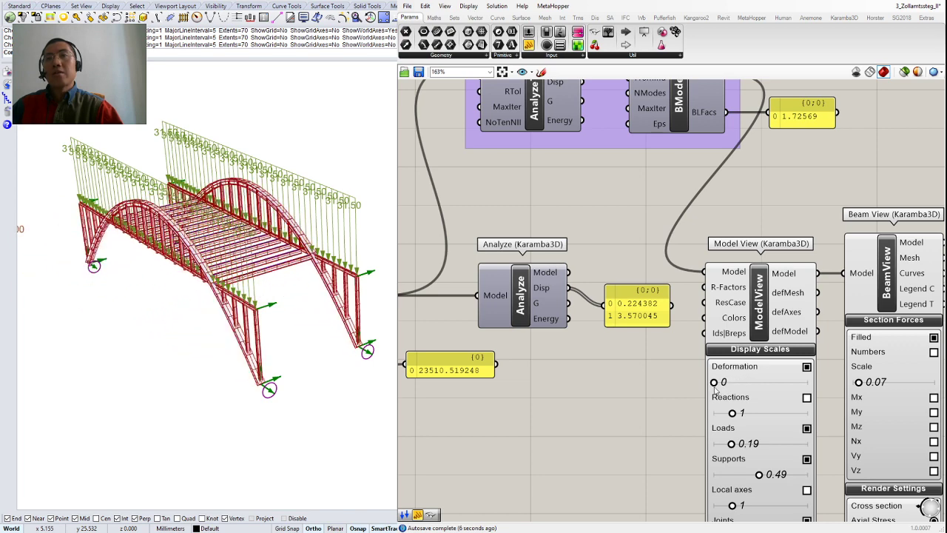
scroll(712, 390, down, 3)
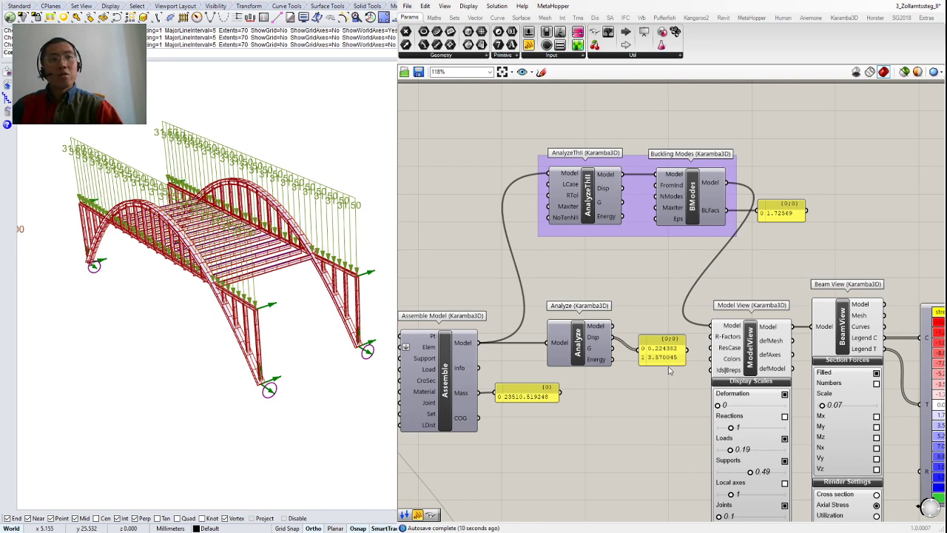
Inspect the Line to Beam component with its beam Id and Bending panels in the two-arch definition.
scroll(709, 297, down, 3)
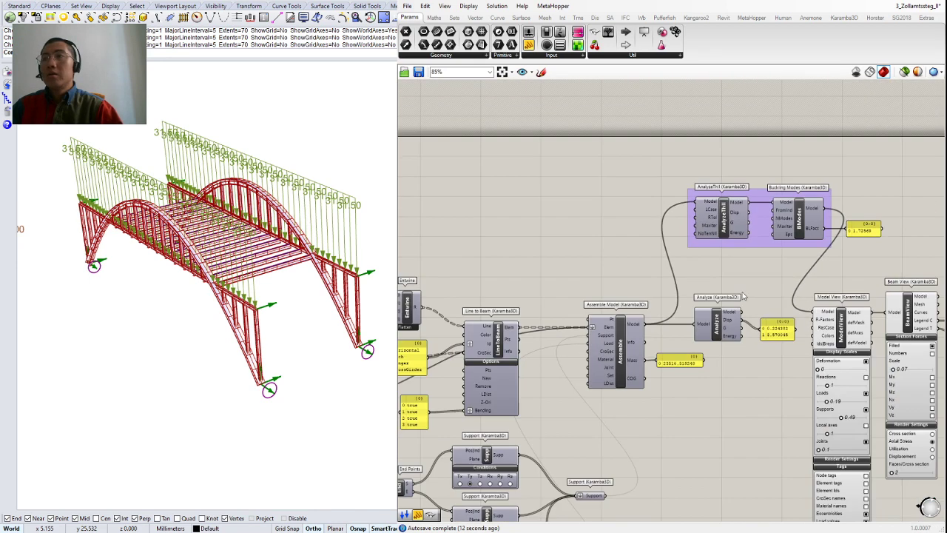
right_drag(666, 341, 696, 326)
scroll(577, 354, up, 3)
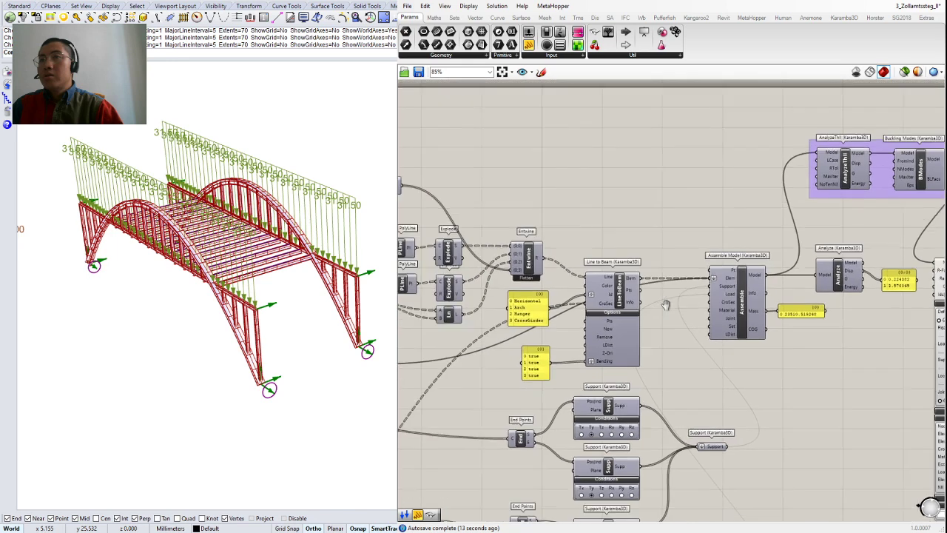
scroll(579, 366, up, 2)
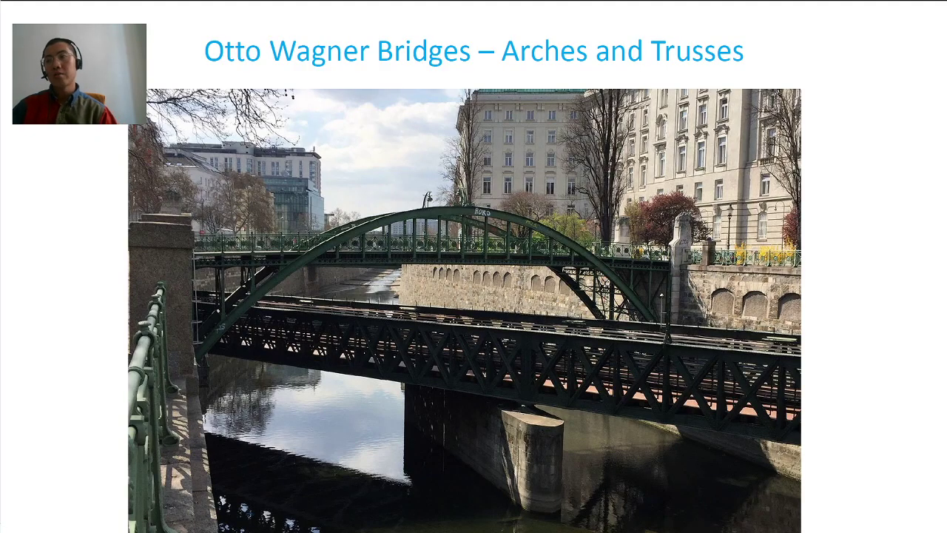
View the bridge slides in the PDF presentation up to the 210mm member measurement and return to the Grasshopper definition.
key(Right)
key(Right)
key(Right)
key(Right)
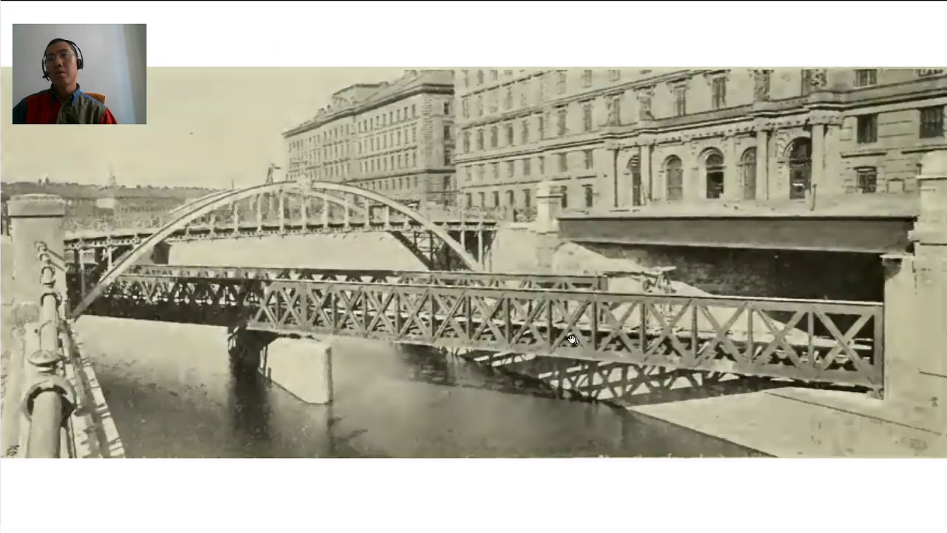
key(Right)
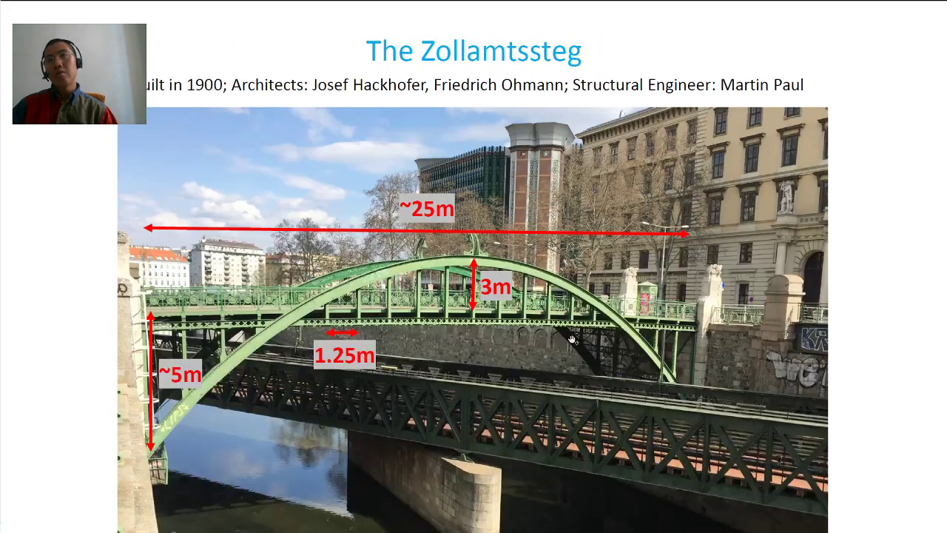
key(Right)
key(Right)
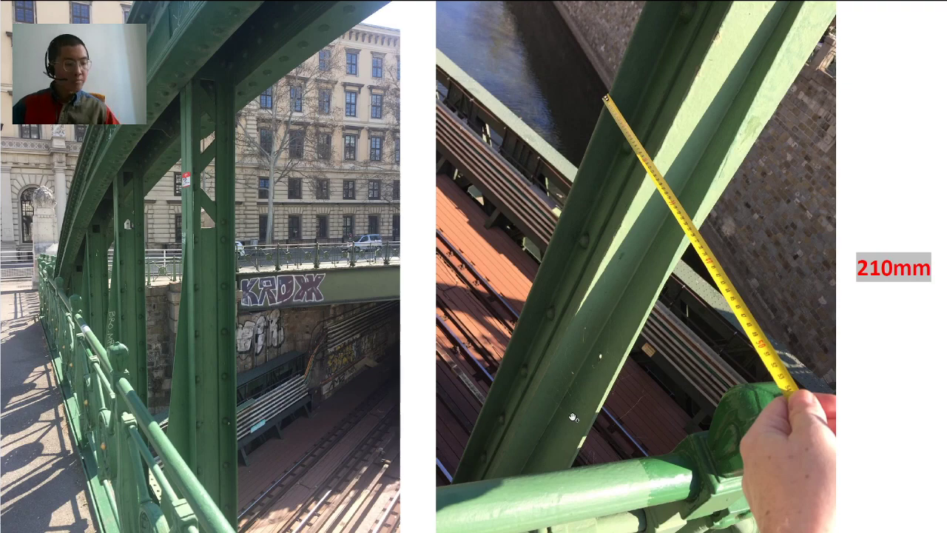
key(Escape)
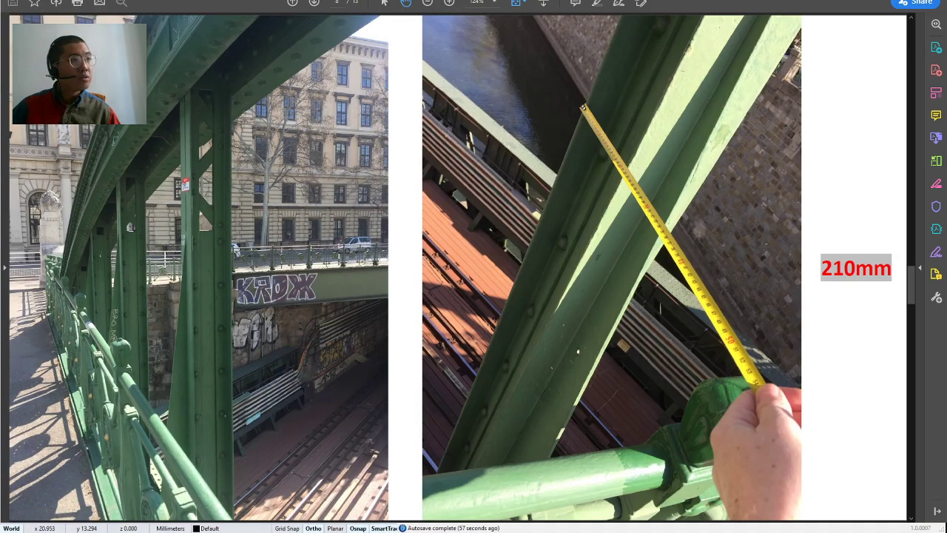
key(alt+Tab)
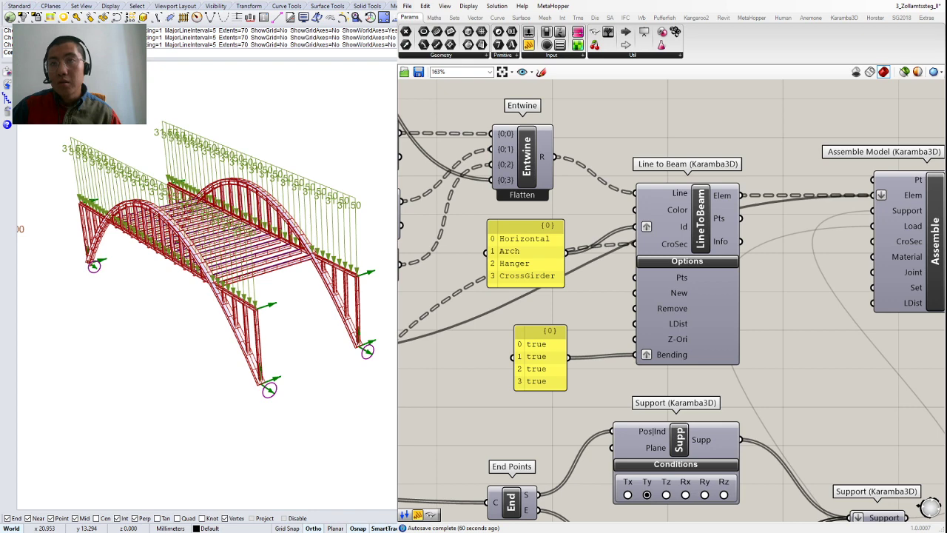
Move the panel of true values level with the Bending input of the Line to Beam component.
scroll(505, 379, down, 2)
scroll(769, 365, down, 2)
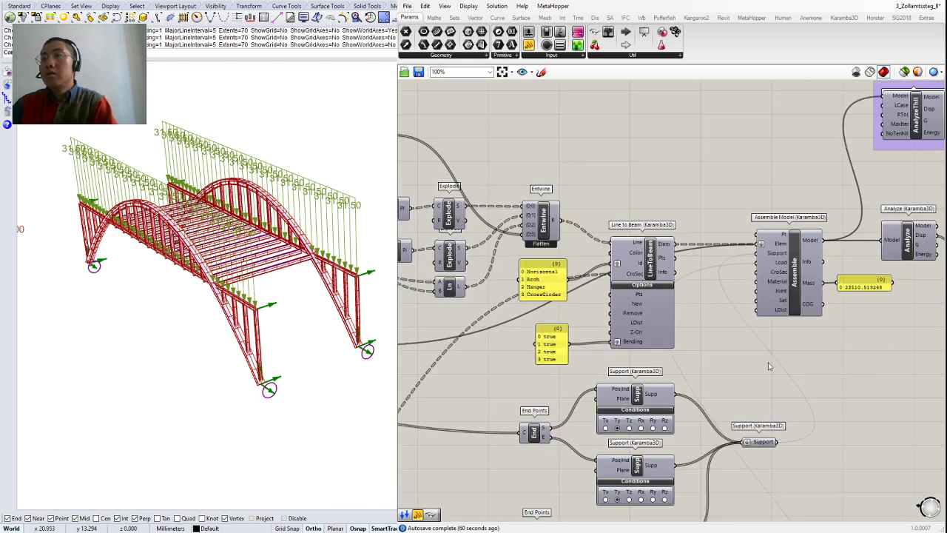
right_drag(768, 365, 723, 365)
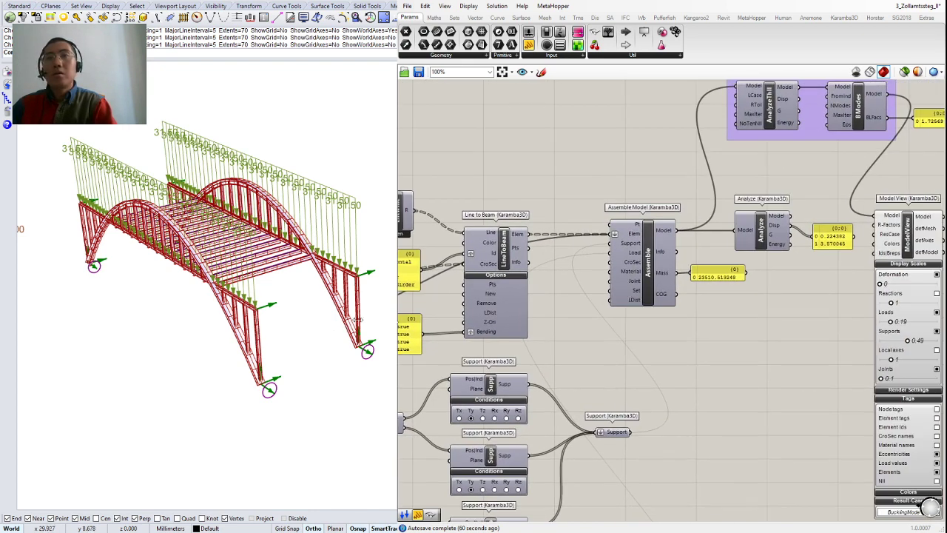
right_drag(464, 350, 617, 335)
scroll(617, 335, up, 5)
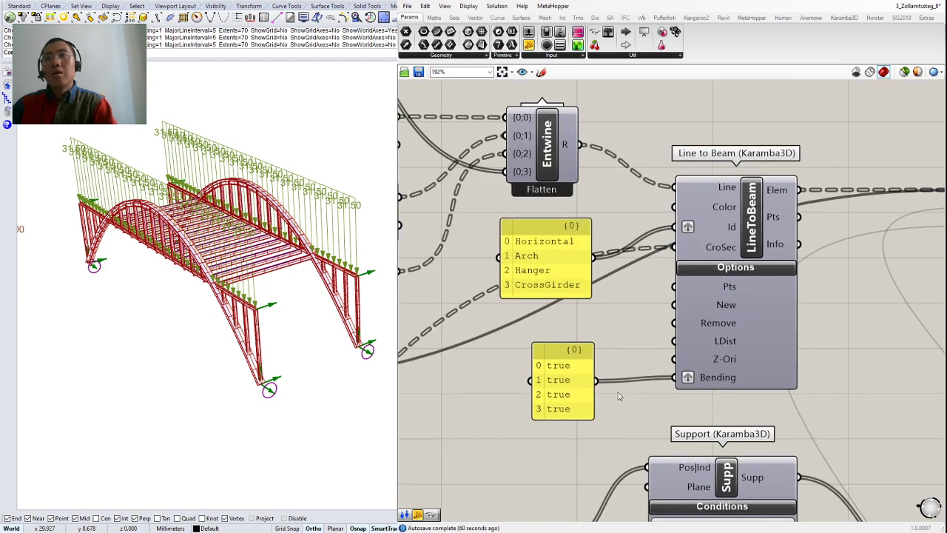
drag(575, 395, 574, 391)
click(611, 353)
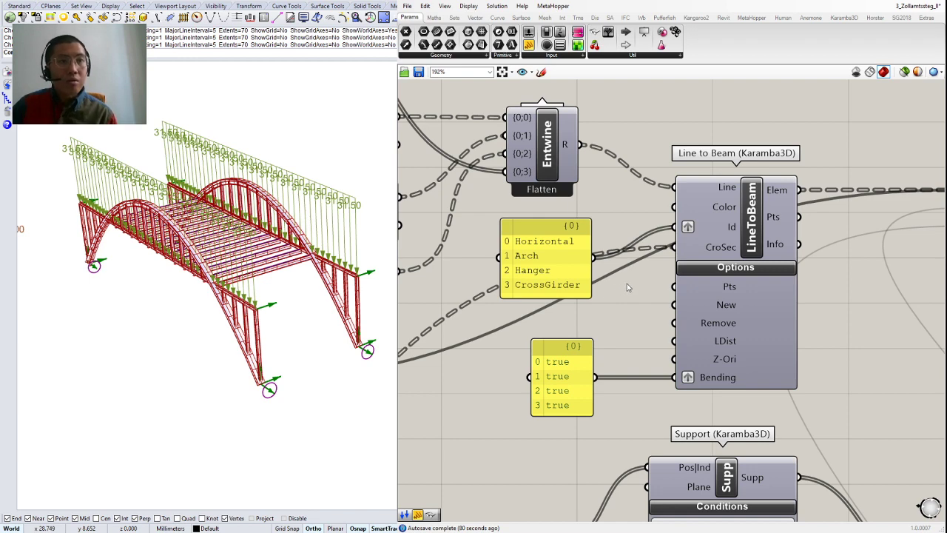
Review how the Line to Beam inputs, supports and loads relate to the model assembly in the two-arch definition.
mouse_move(626, 283)
right_down()
mouse_move(586, 280)
mouse_move(628, 285)
right_up()
scroll(642, 289, down, 3)
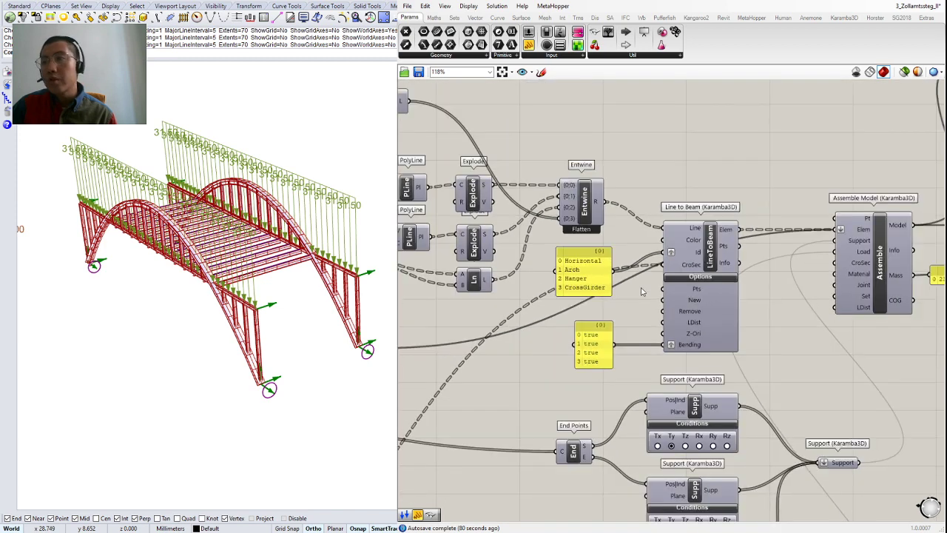
scroll(629, 381, up, 2)
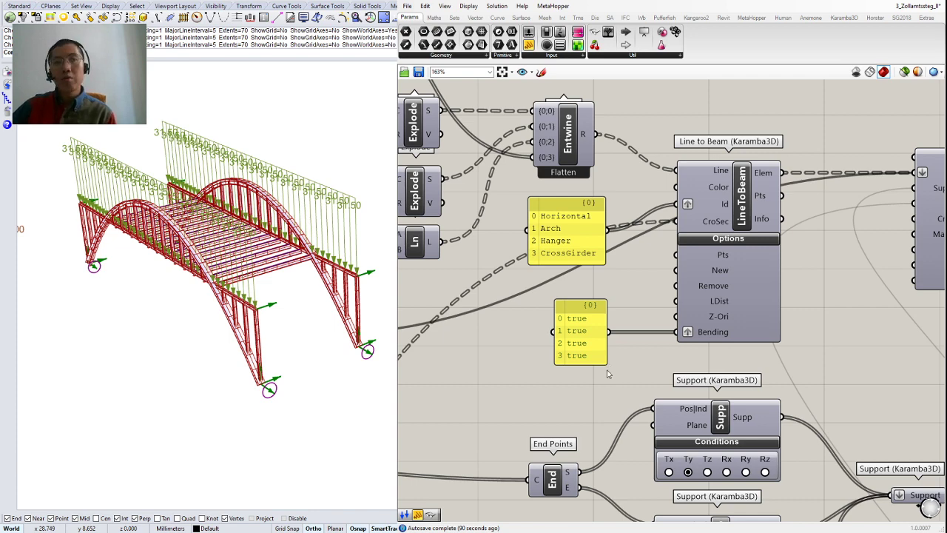
scroll(618, 377, down, 4)
right_drag(646, 405, 643, 205)
right_drag(662, 354, 634, 353)
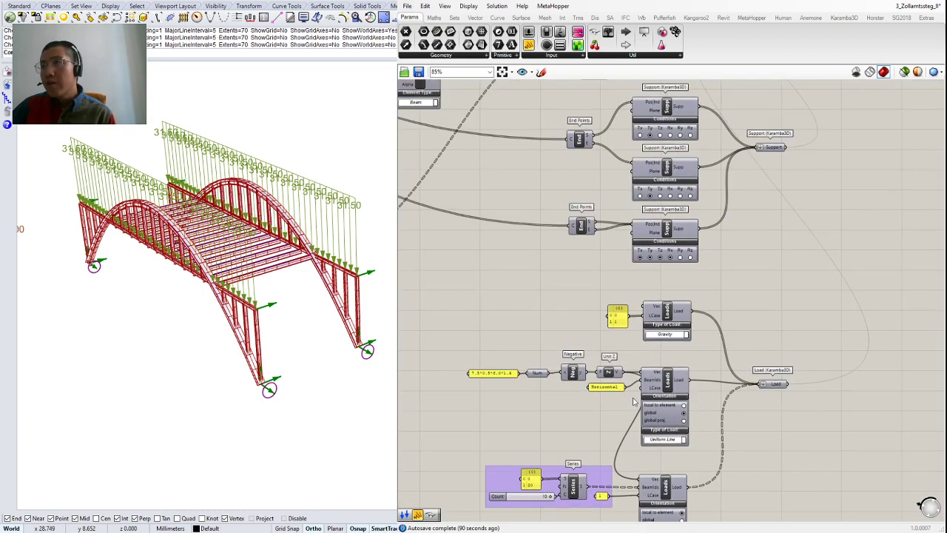
scroll(633, 402, down, 2)
right_drag(756, 269, 753, 414)
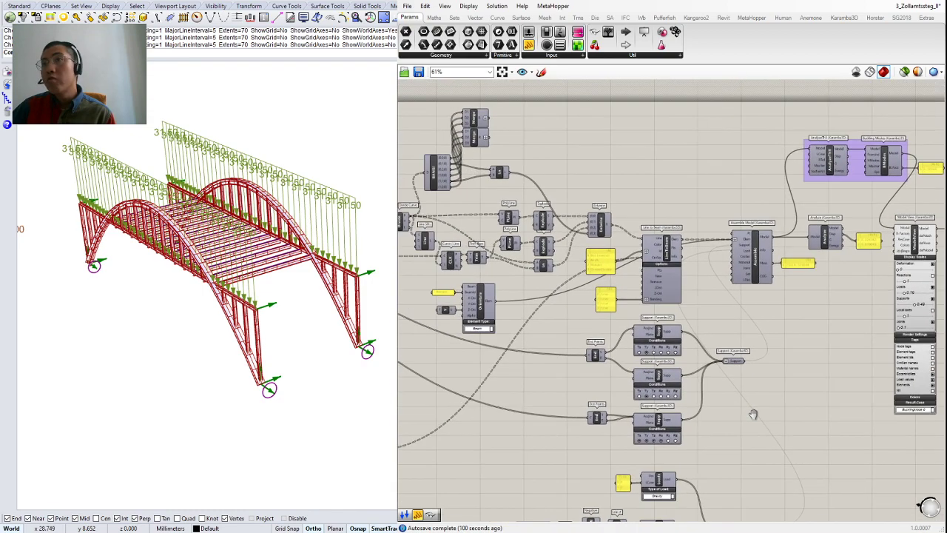
Examine the translation and rotation conditions of the three Support components against the support symbols on the bridge.
scroll(712, 421, up, 4)
right_drag(541, 363, 470, 361)
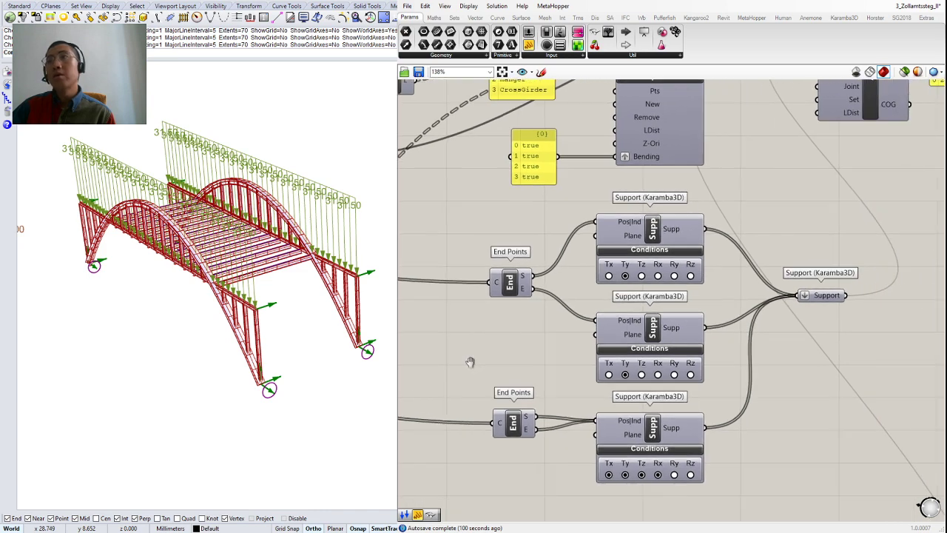
scroll(516, 324, up, 1)
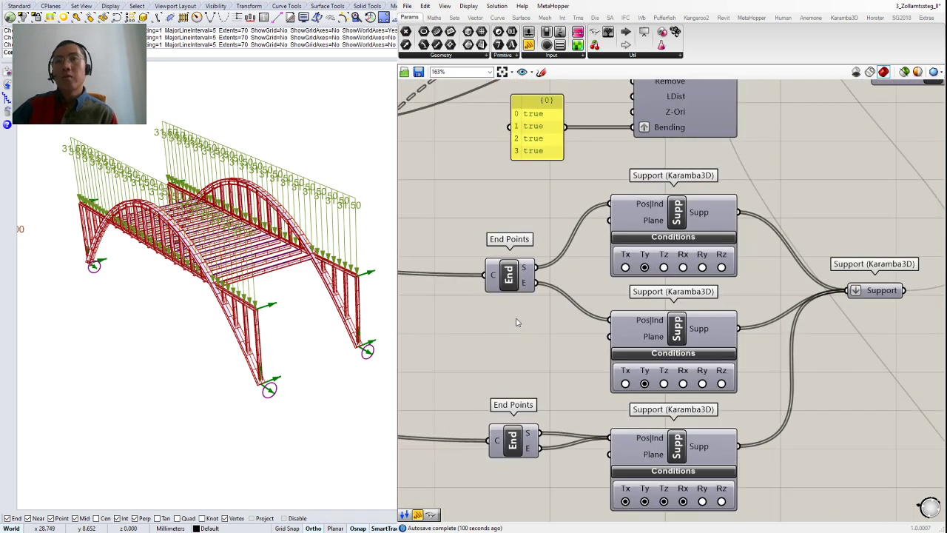
scroll(517, 322, down, 1)
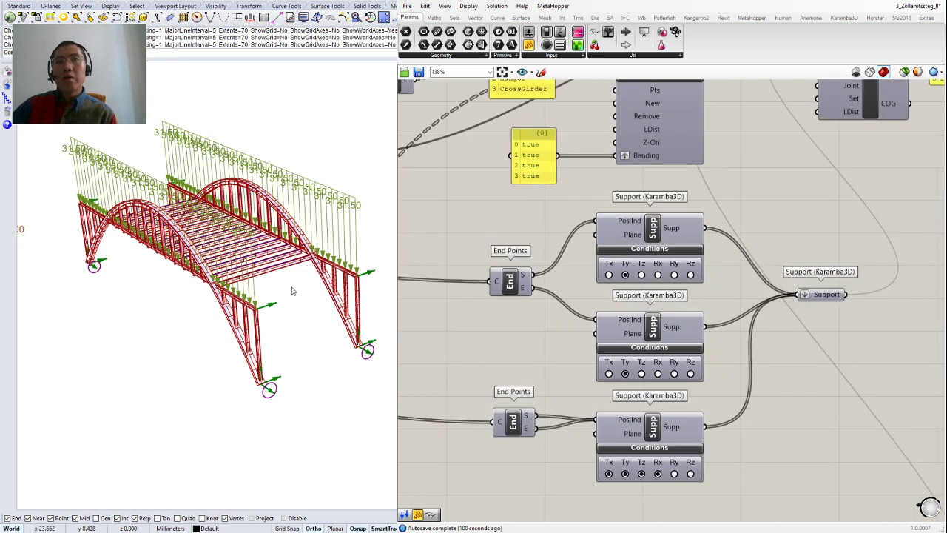
right_drag(291, 291, 321, 268)
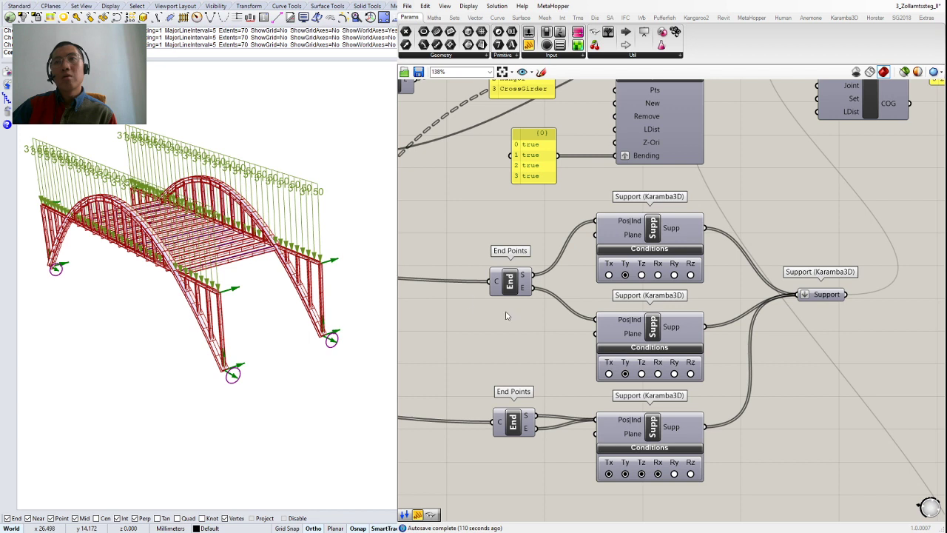
click(625, 275)
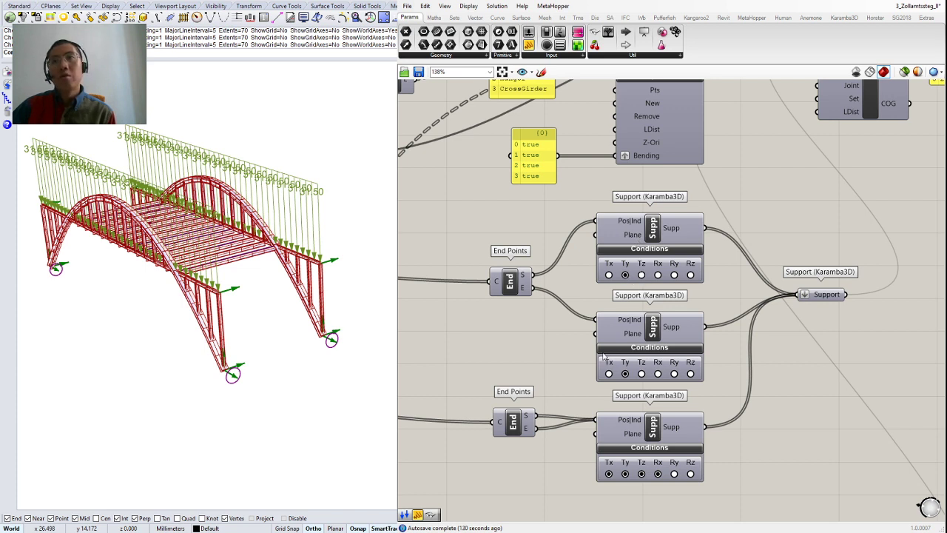
Turn on the Tz, Rx, Ry and Rz restraints of the middle Support component, fed by the End Points' E output.
click(641, 374)
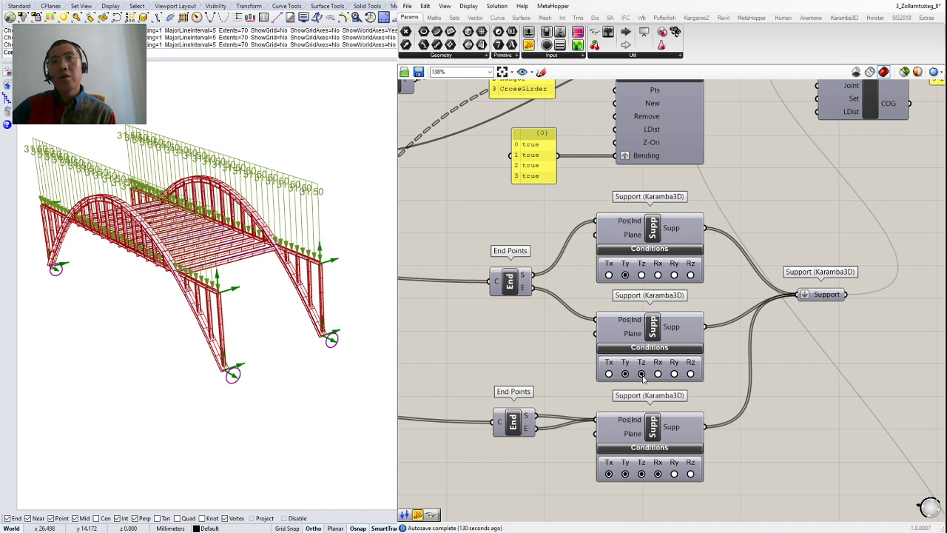
click(641, 373)
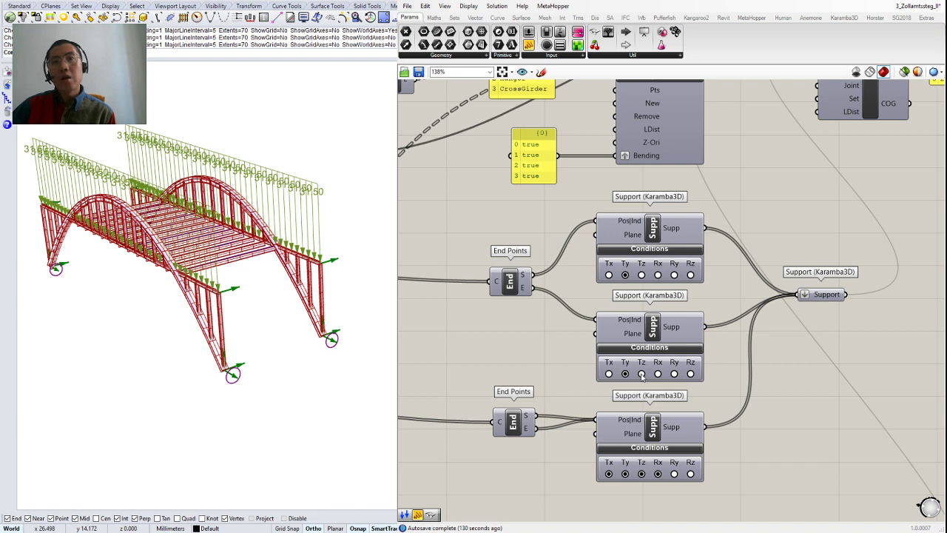
click(642, 373)
click(658, 374)
click(674, 373)
click(690, 373)
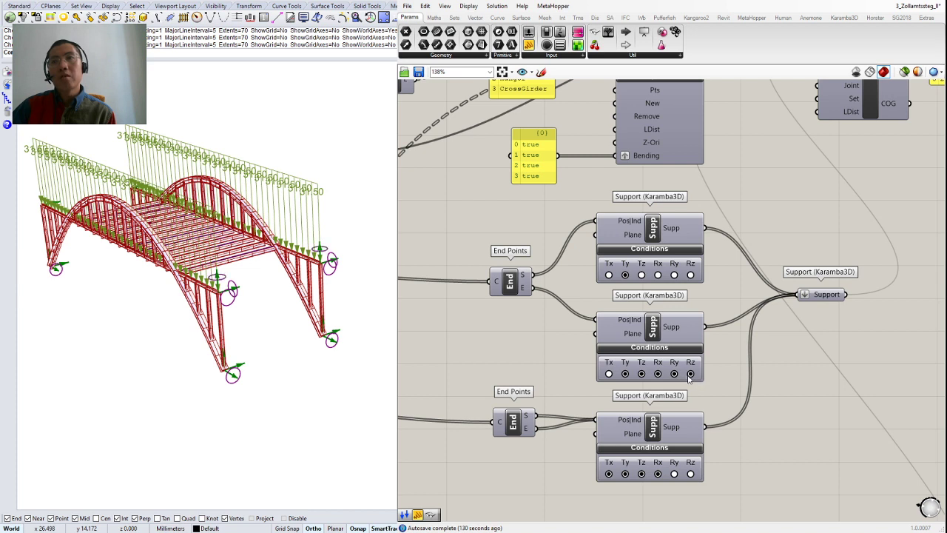
Release the Rz, Ry and Rx rotation restraints of the middle Support component.
click(688, 374)
click(673, 373)
click(658, 373)
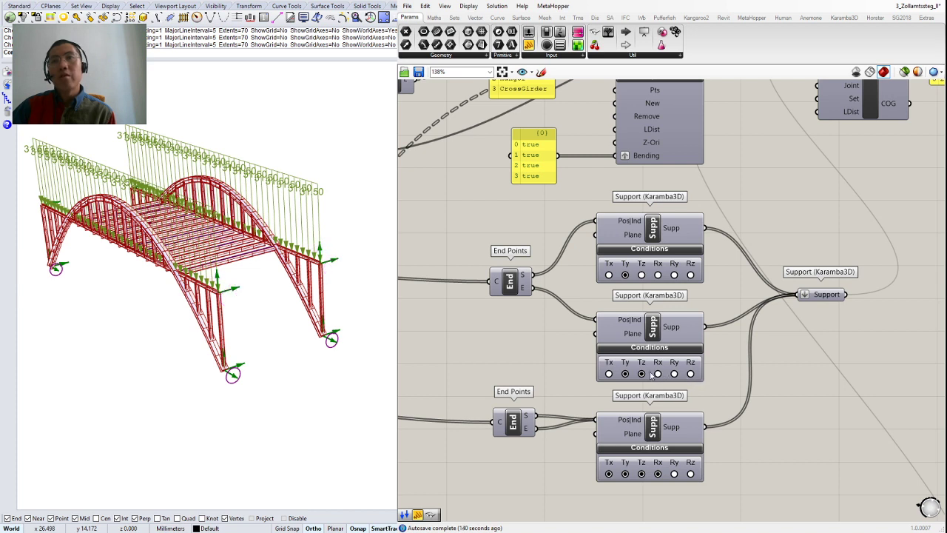
Release the Tz restraint of the middle Support component and check the conditions of the lowest Support component.
click(640, 374)
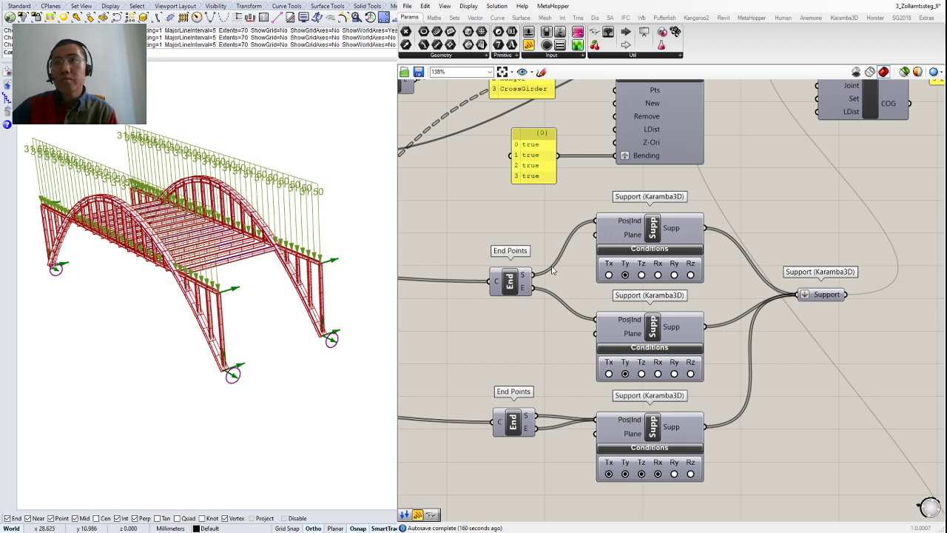
scroll(554, 279, down, 3)
scroll(539, 315, up, 2)
scroll(617, 397, up, 1)
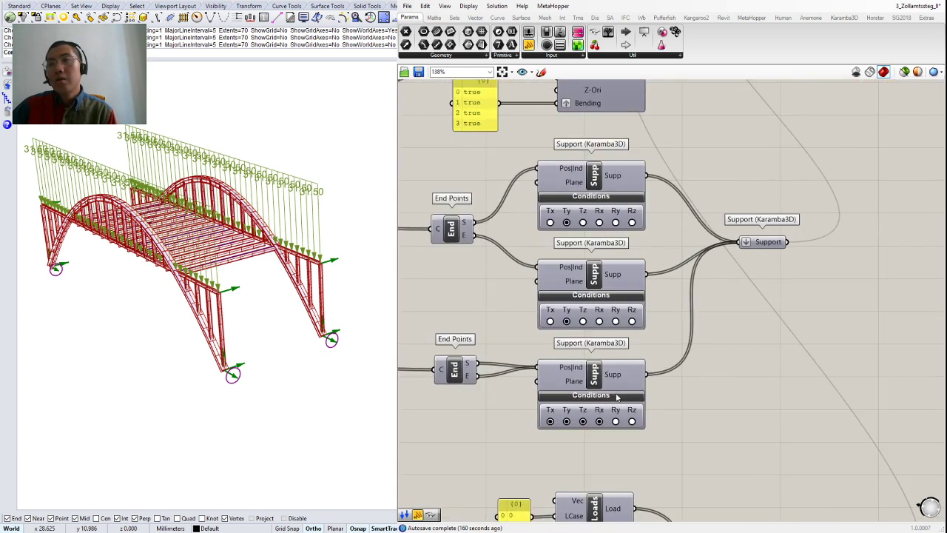
click(616, 420)
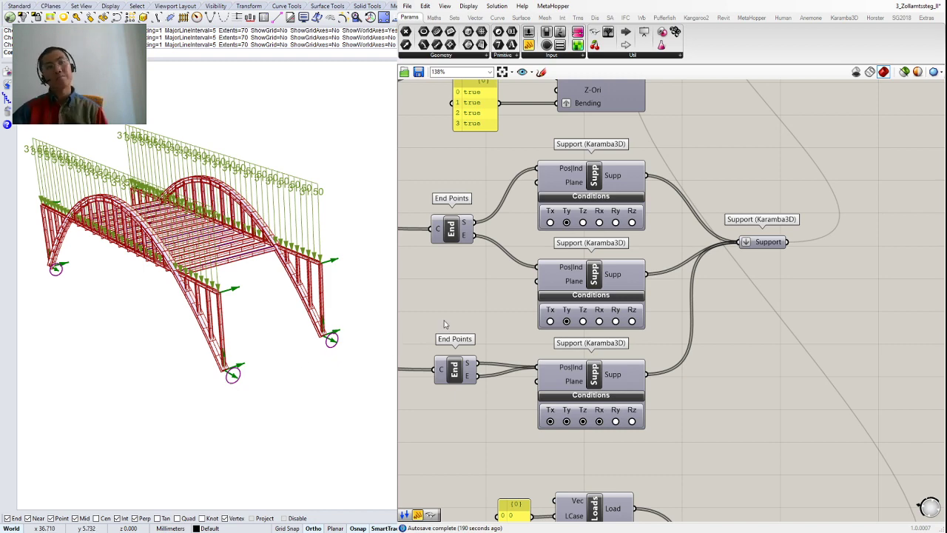
Examine the Analyze, Buckling Modes, Model View and Beam View components downstream of the model assembly.
right_drag(744, 283, 638, 349)
scroll(638, 349, down, 5)
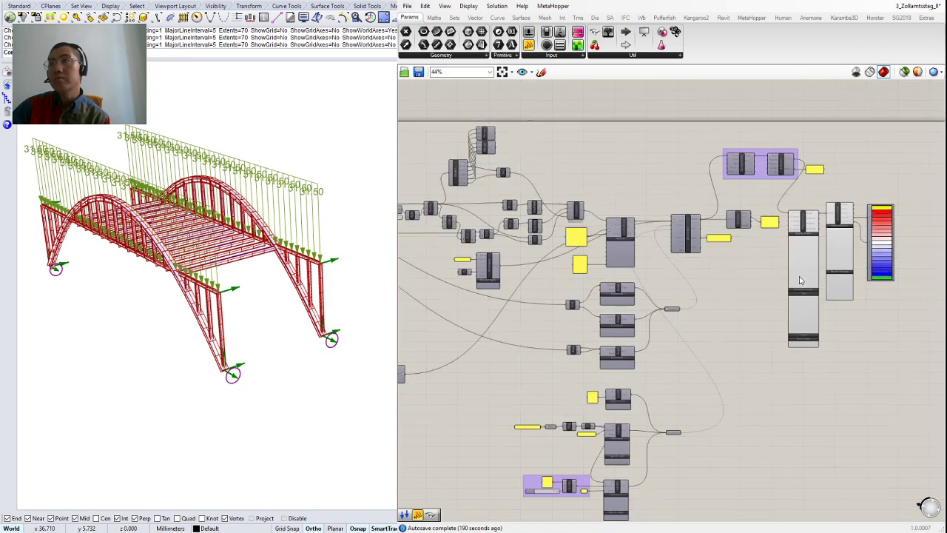
right_drag(801, 279, 579, 360)
scroll(557, 299, up, 4)
scroll(551, 301, up, 2)
right_drag(541, 312, 545, 261)
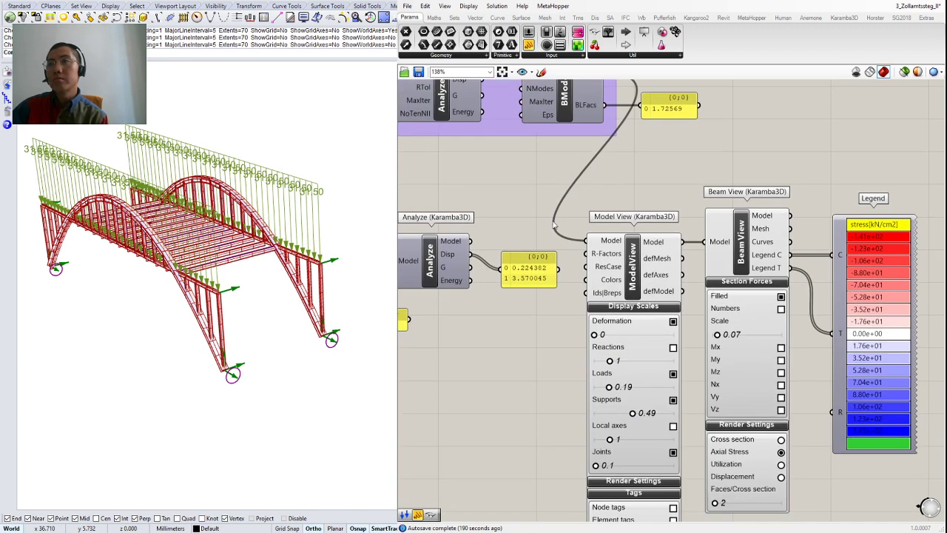
scroll(541, 244, down, 2)
right_drag(519, 231, 593, 225)
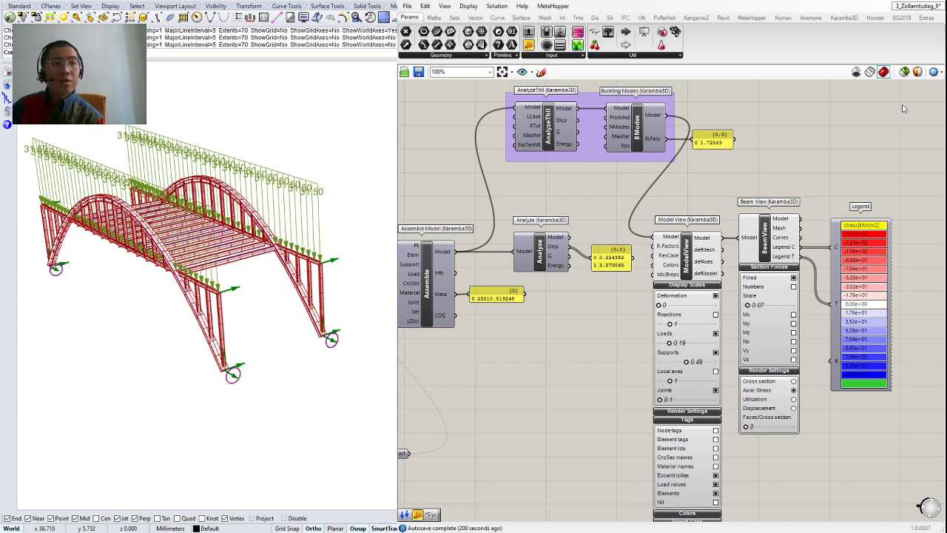
Trace how the three Support components feed through the Support parameter into the Assemble Model component.
right_drag(513, 343, 853, 231)
scroll(729, 355, down, 1)
scroll(724, 357, up, 2)
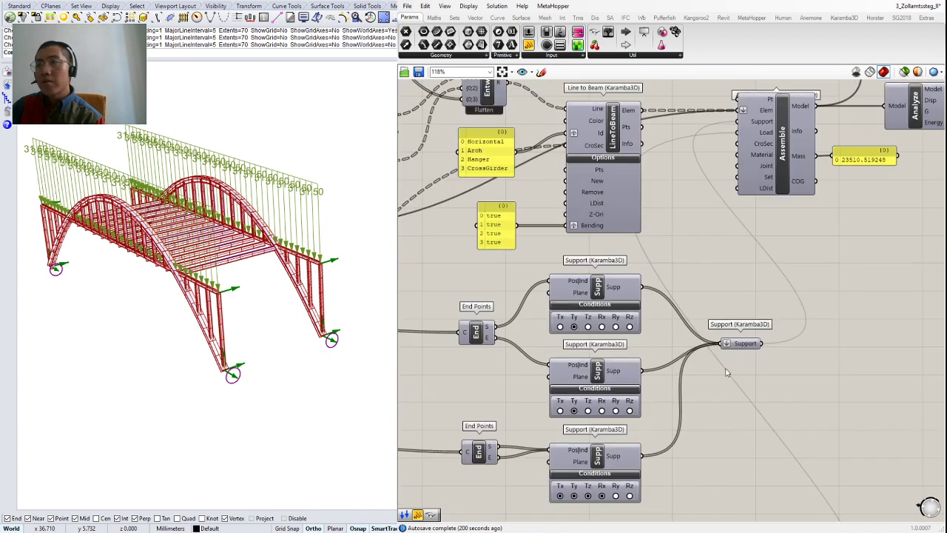
right_drag(727, 372, 699, 354)
right_drag(747, 219, 702, 322)
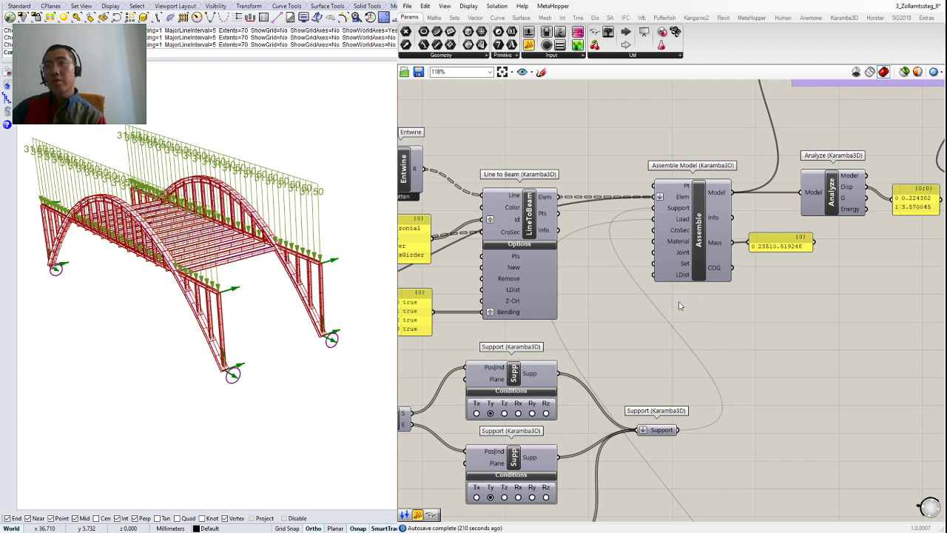
right_drag(698, 328, 644, 319)
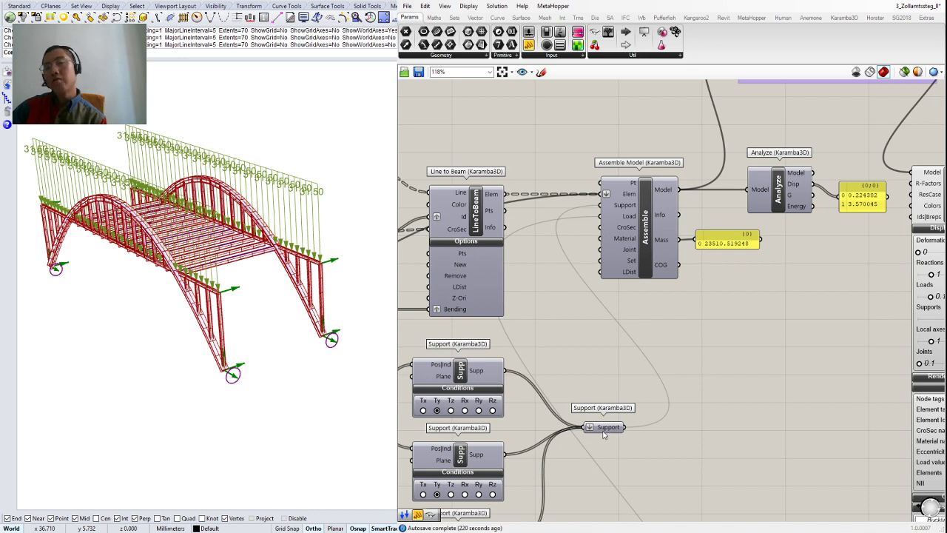
Move the Support parameter slightly lower on the canvas and deselect it.
drag(605, 434, 606, 461)
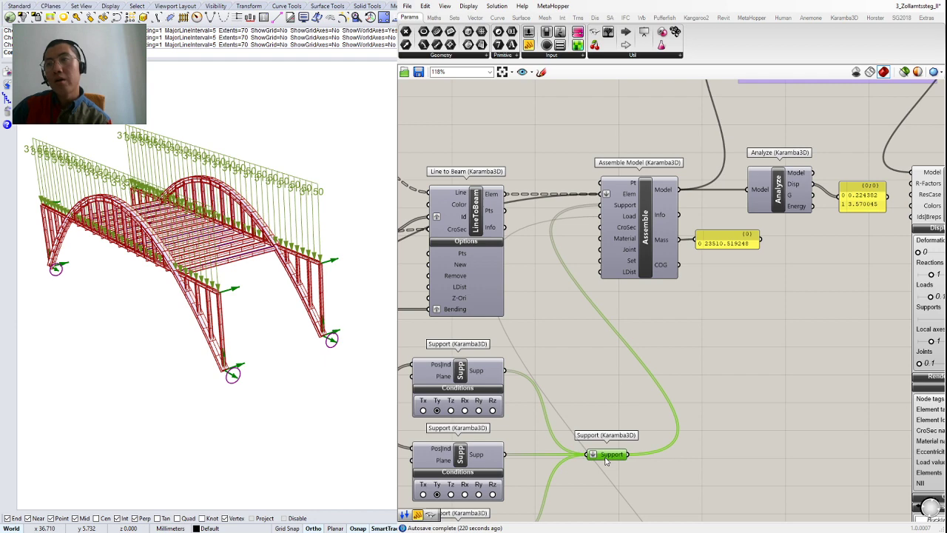
right_drag(605, 460, 644, 355)
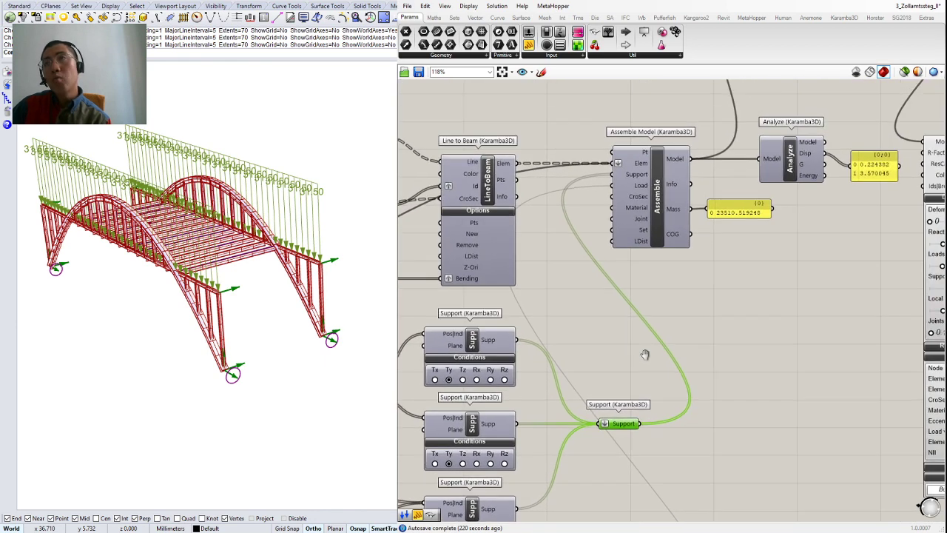
click(687, 301)
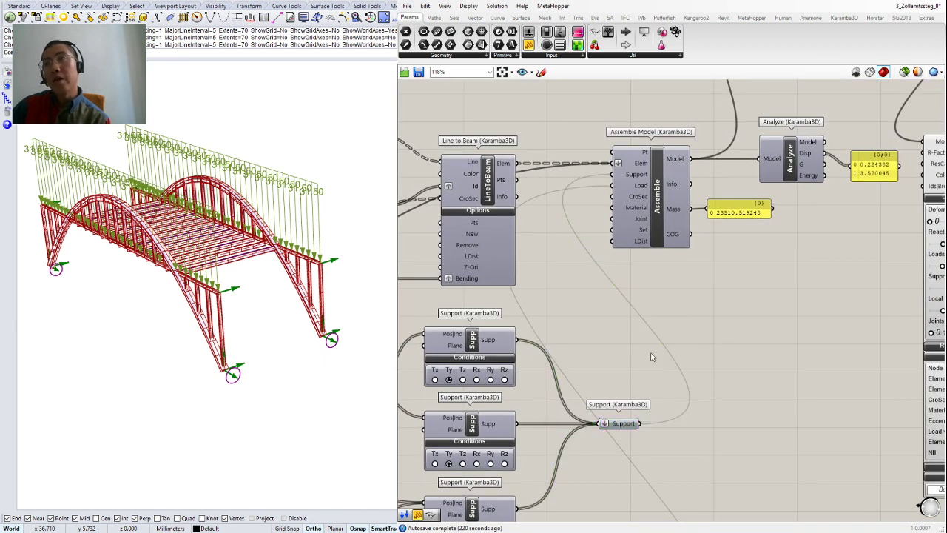
Remove the Flatten option from the Assemble Model component's Elem input, and restore it.
click(640, 167)
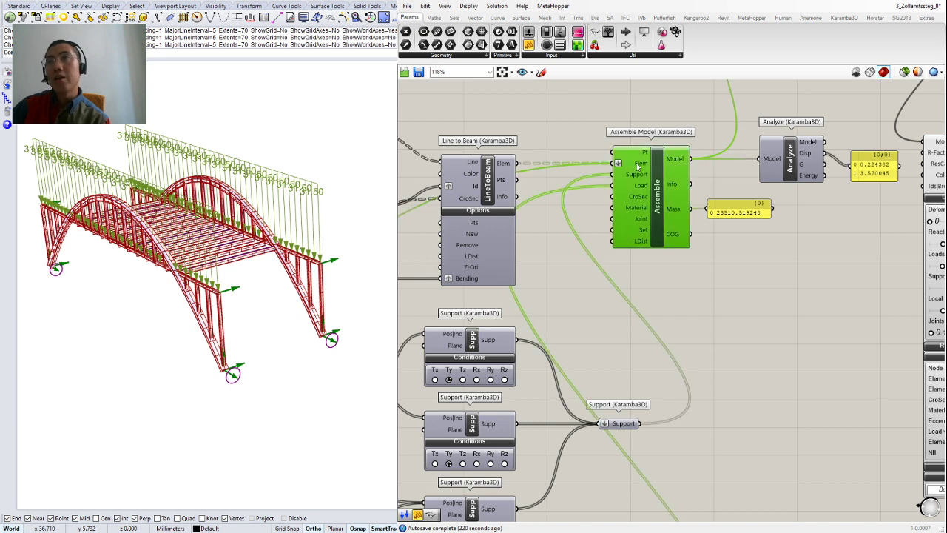
click(608, 365)
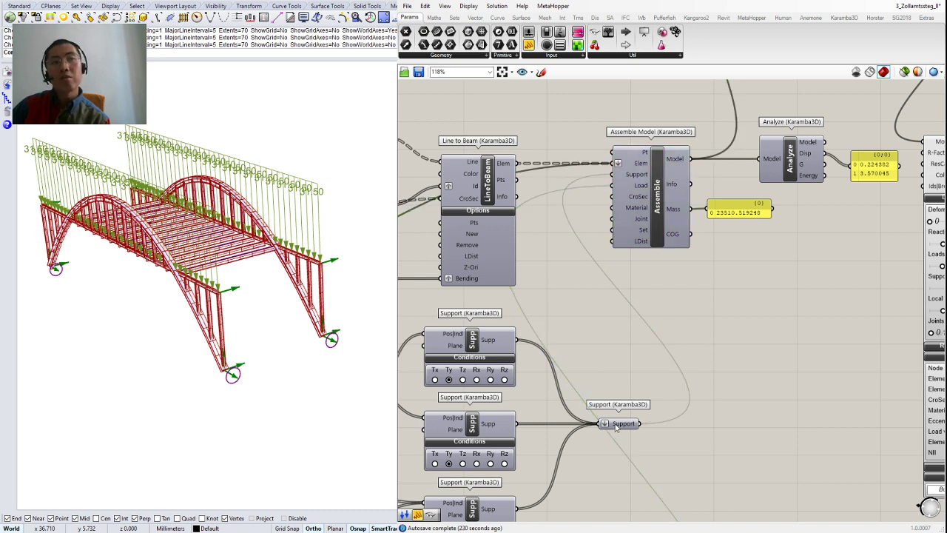
click(615, 427)
click(638, 339)
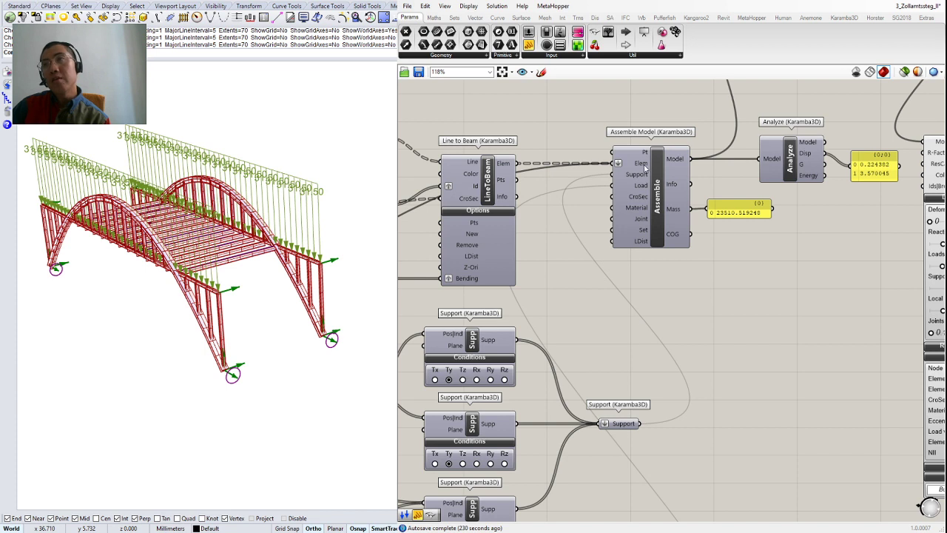
click(673, 226)
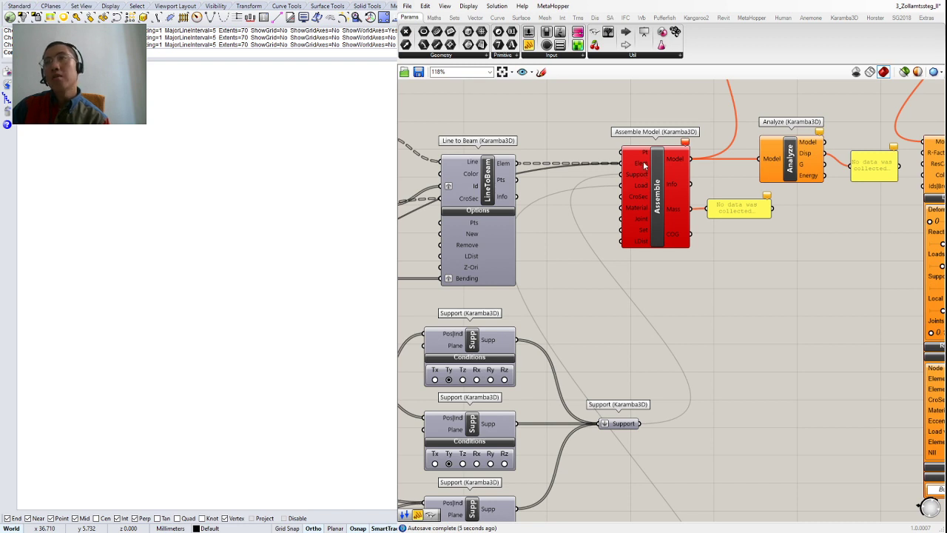
scroll(644, 164, up, 3)
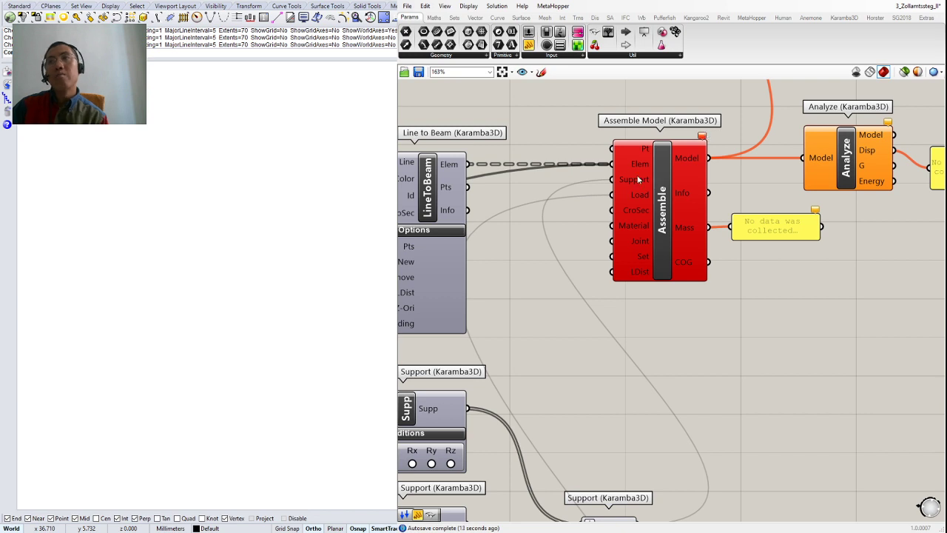
scroll(608, 191, down, 1)
Disconnect the Support parameter from the Assemble Model component's Support input, and reconnect it.
drag(611, 179, 633, 474)
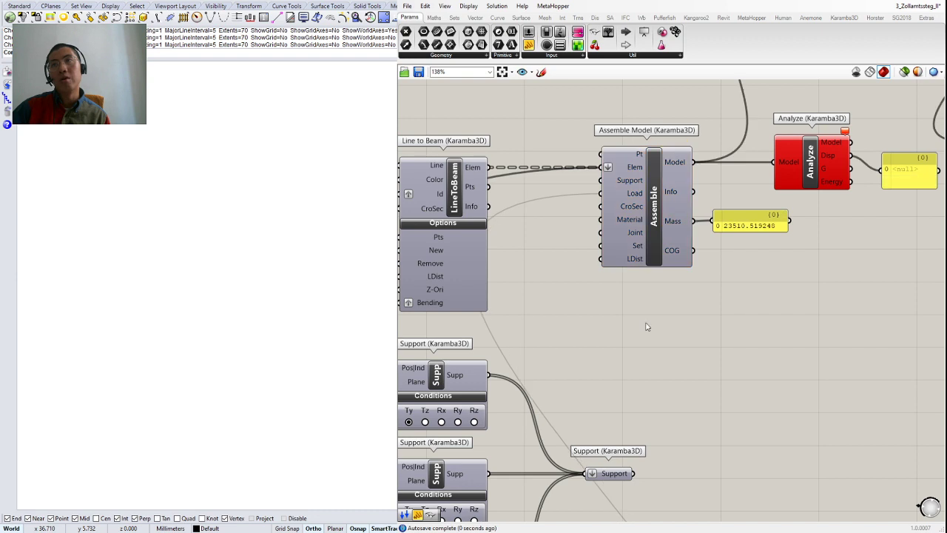
drag(635, 474, 600, 179)
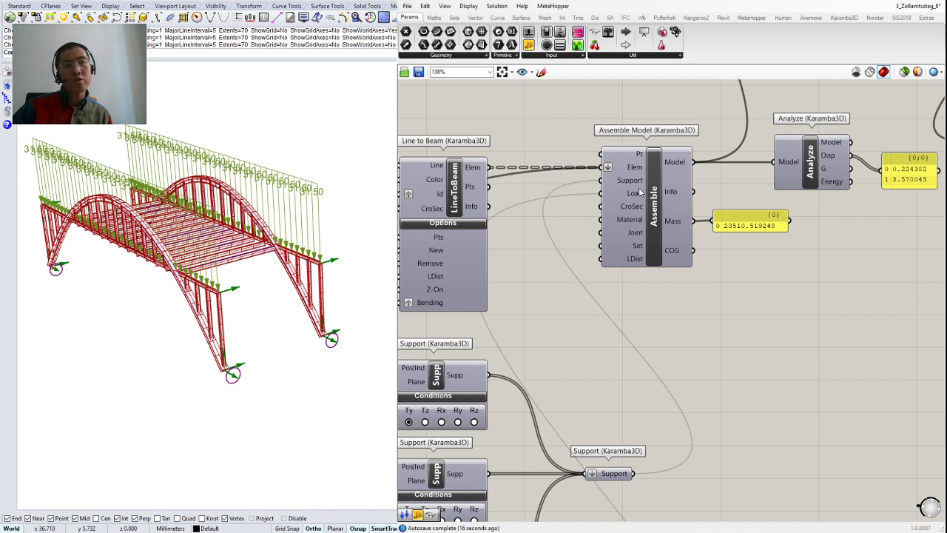
right_drag(663, 171, 664, 189)
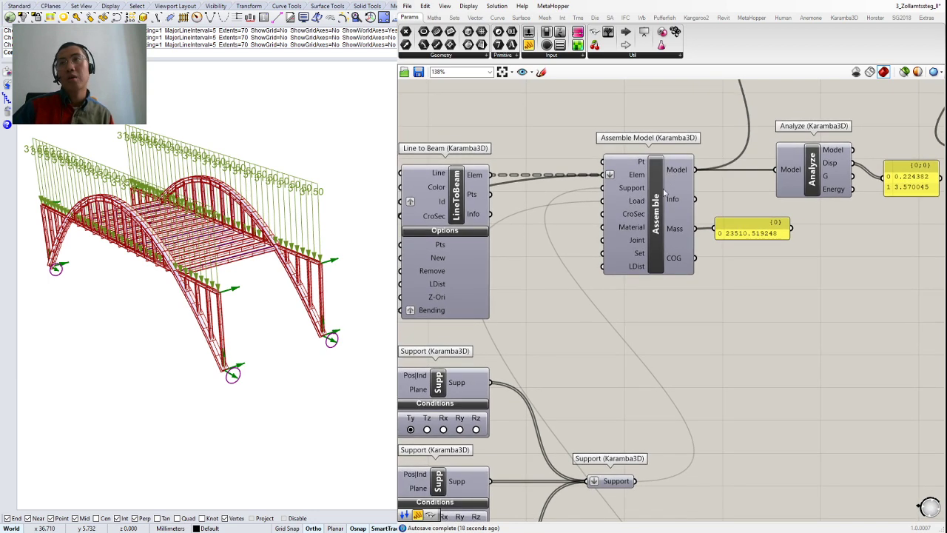
drag(663, 194, 667, 198)
right_drag(667, 198, 611, 181)
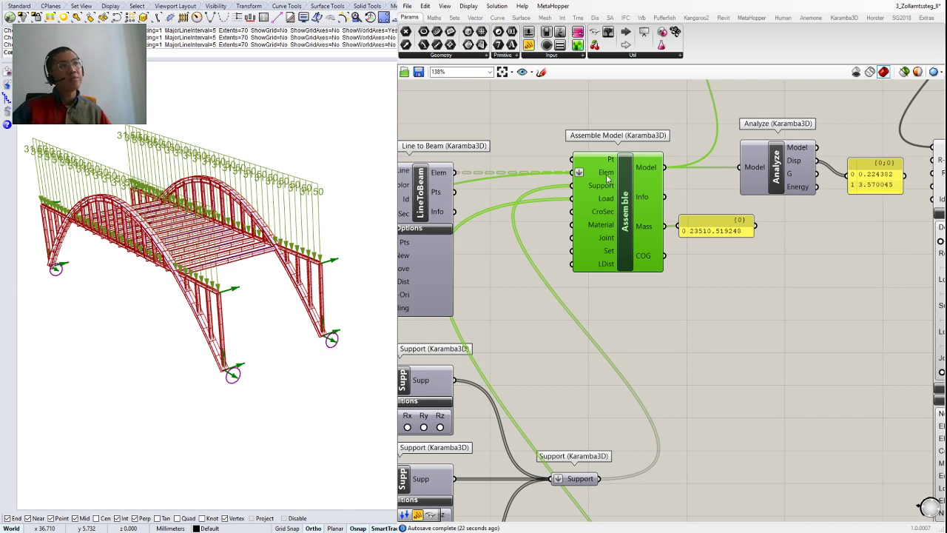
Follow the assembled model through the analysis components to Model View, Beam View and the Buckling Modes outputs.
scroll(621, 177, down, 3)
right_drag(691, 180, 534, 214)
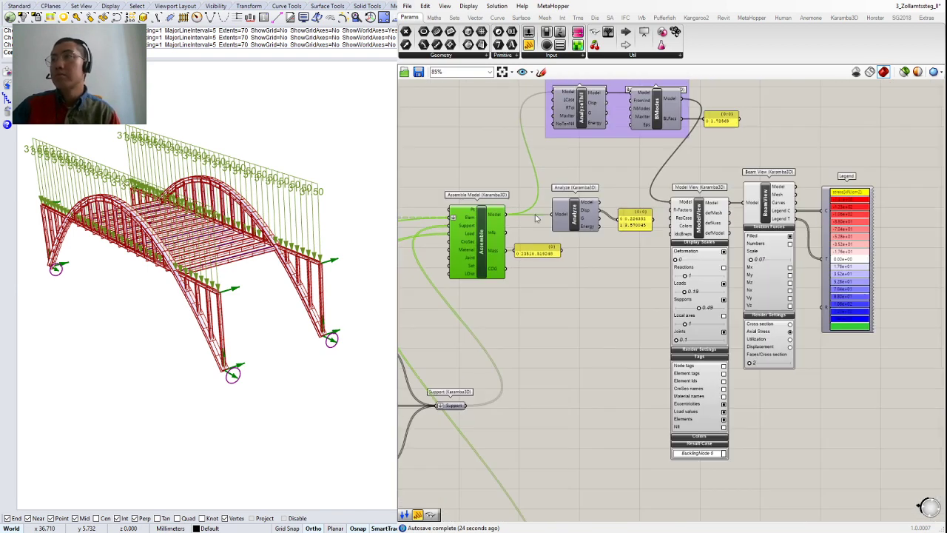
right_drag(757, 184, 682, 218)
scroll(681, 214, up, 2)
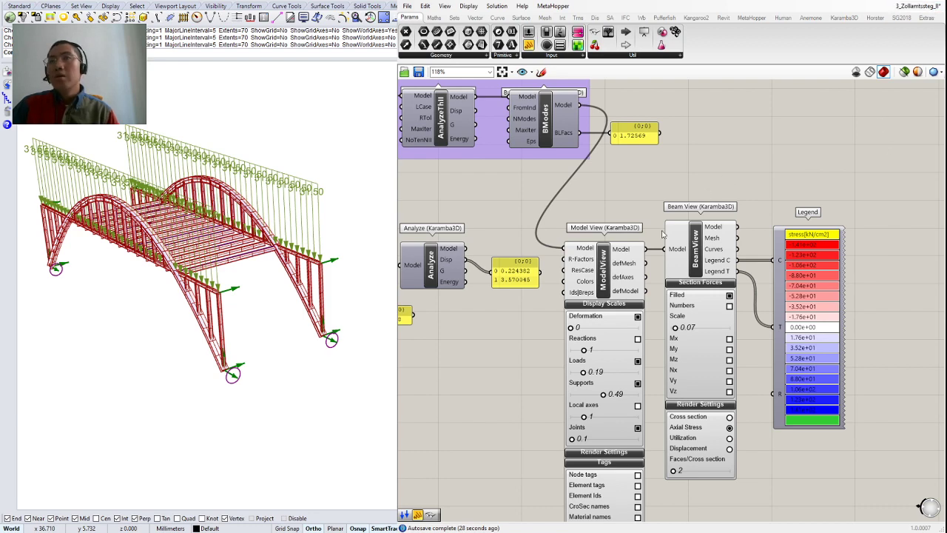
right_drag(530, 275, 652, 275)
right_drag(695, 192, 689, 292)
scroll(689, 290, up, 3)
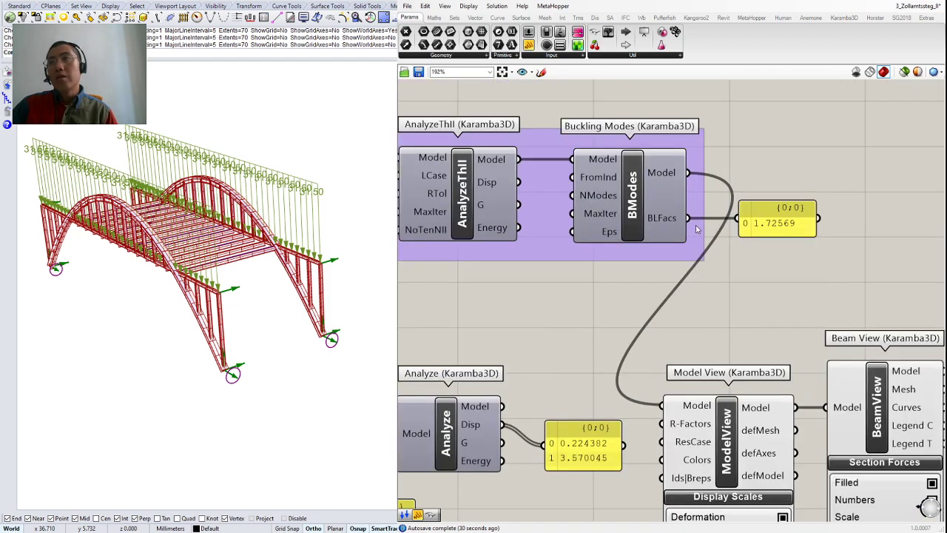
Inspect the buckling load factor panel connected to the BLFacs output of Buckling Modes.
click(775, 232)
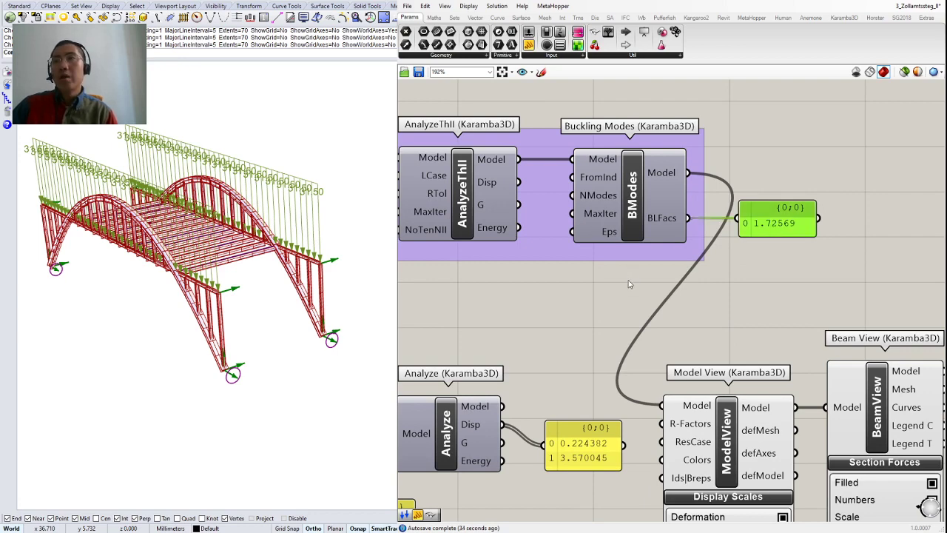
right_drag(627, 277, 726, 287)
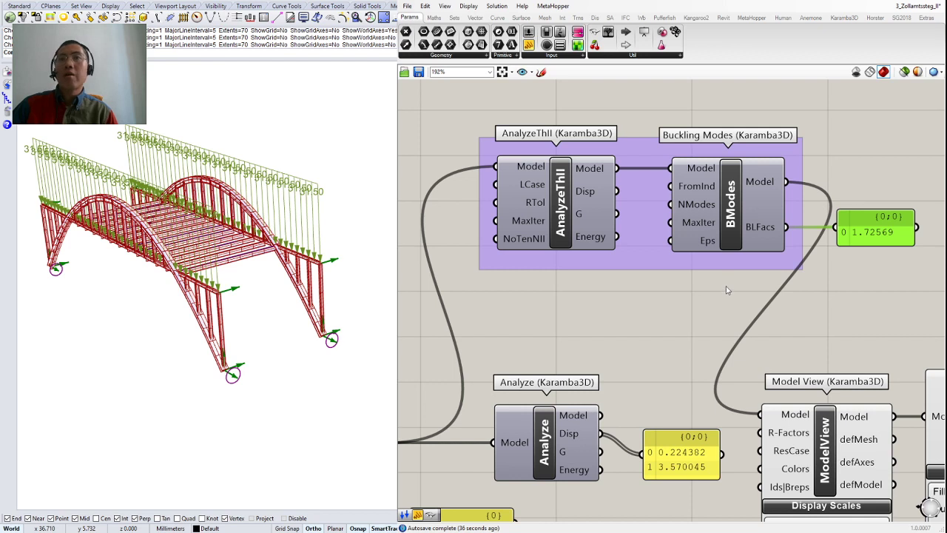
right_drag(845, 268, 822, 260)
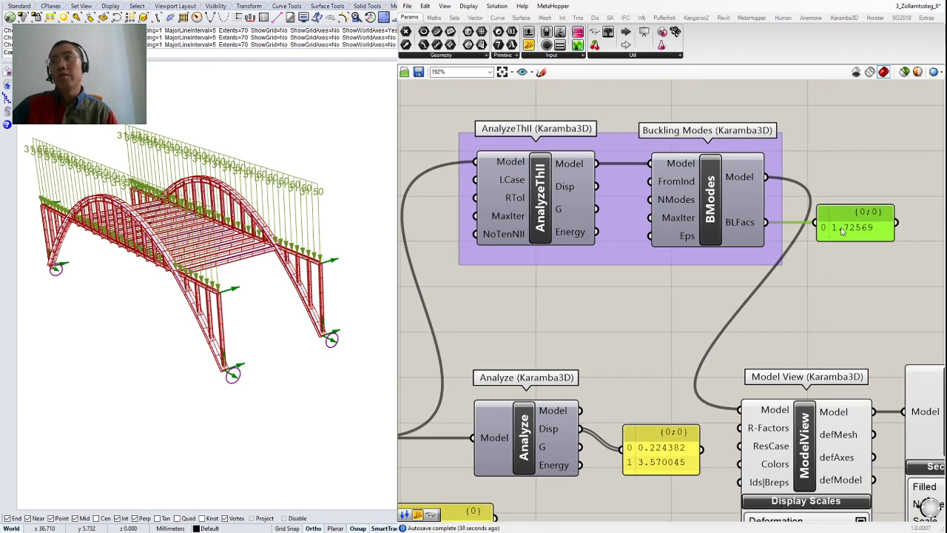
click(852, 156)
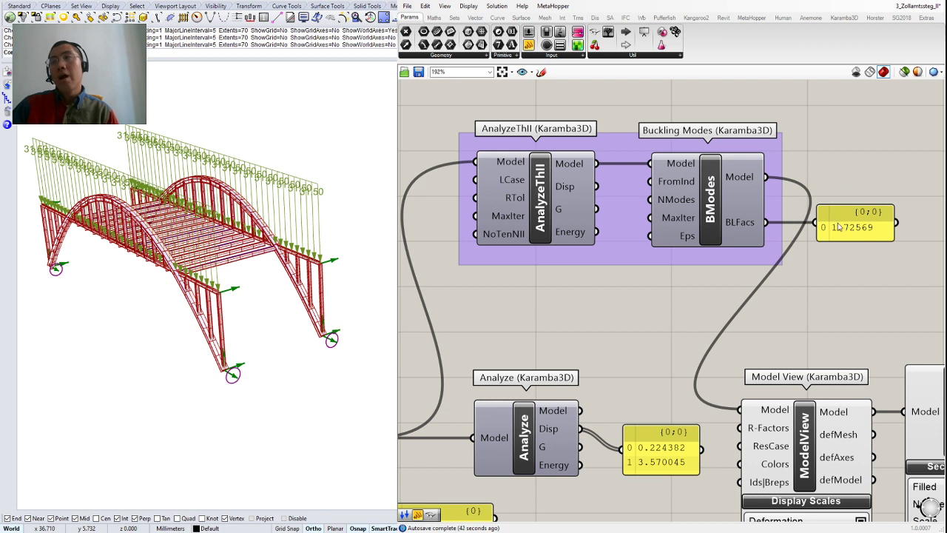
click(839, 226)
click(879, 161)
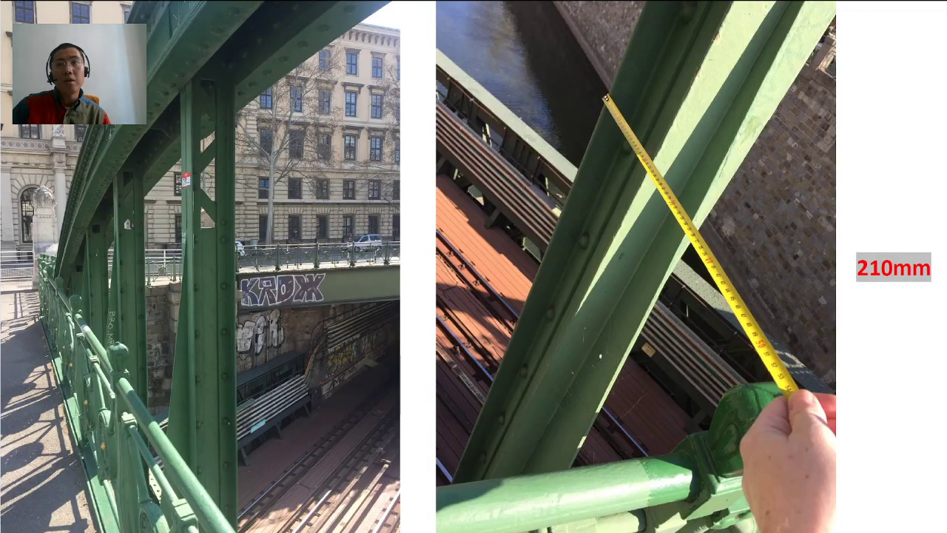
click(488, 240)
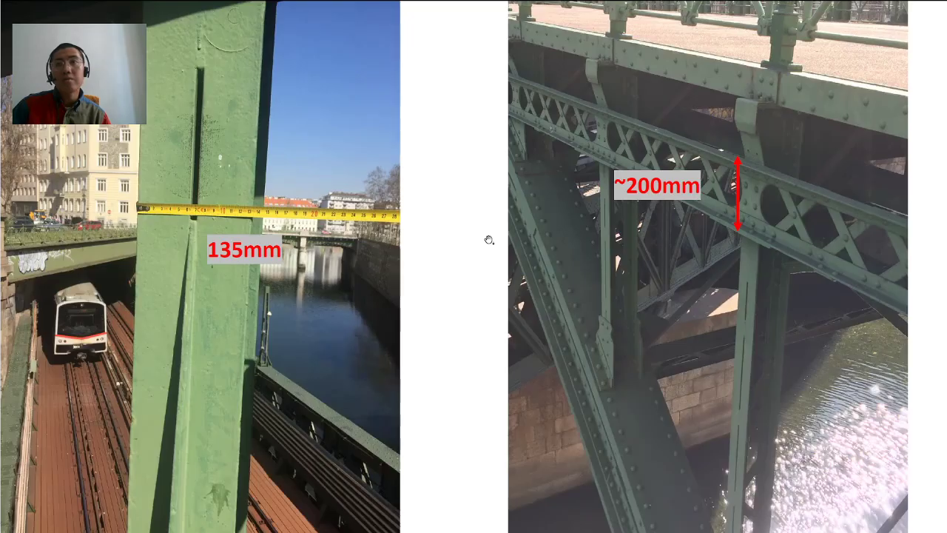
click(509, 240)
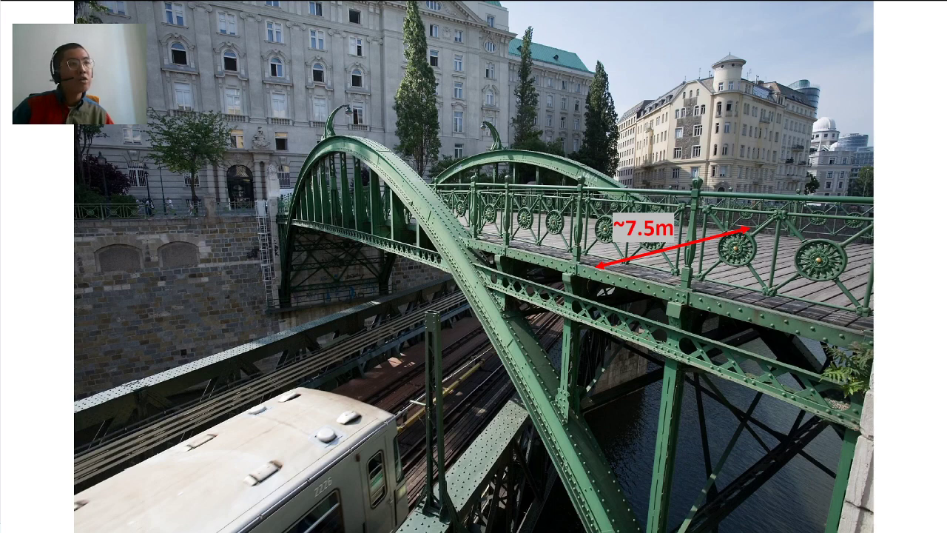
Switch back to Grasshopper and review the analysis and buckling components of the 3_Zollamtssteg_II definition.
key(alt+Tab)
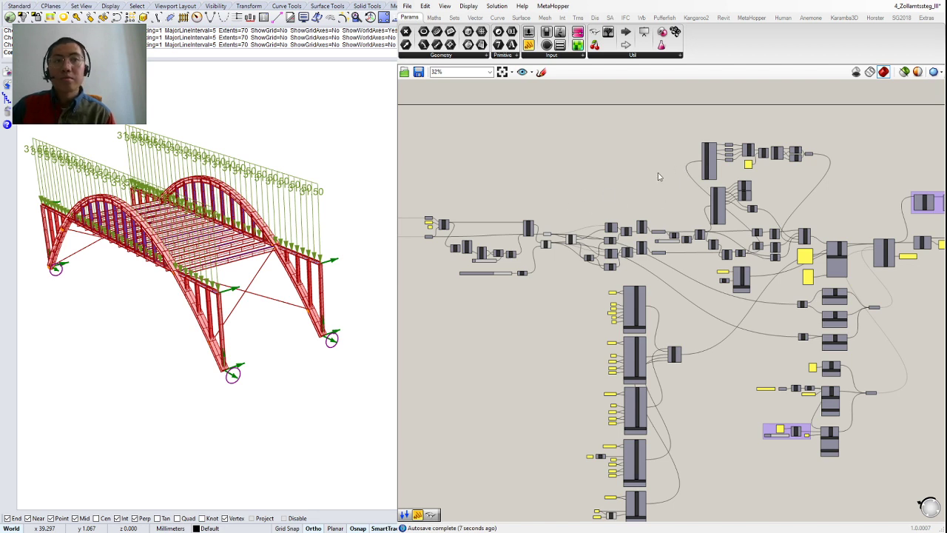
right_drag(592, 232, 603, 228)
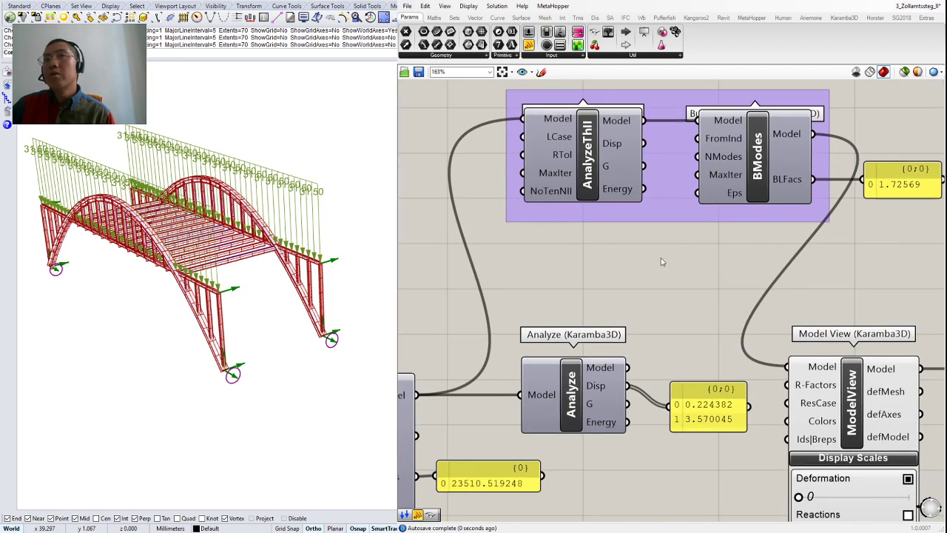
scroll(660, 257, down, 2)
scroll(696, 233, up, 3)
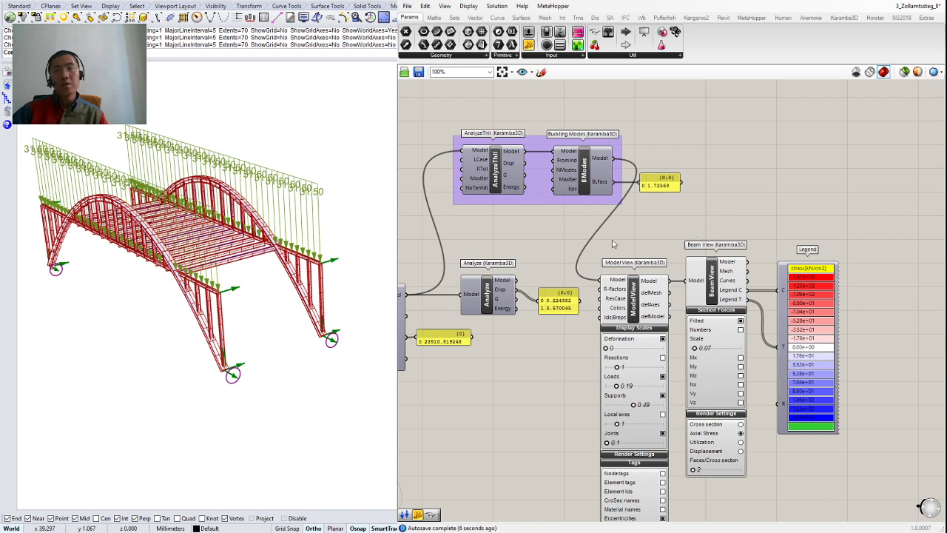
right_drag(562, 247, 604, 245)
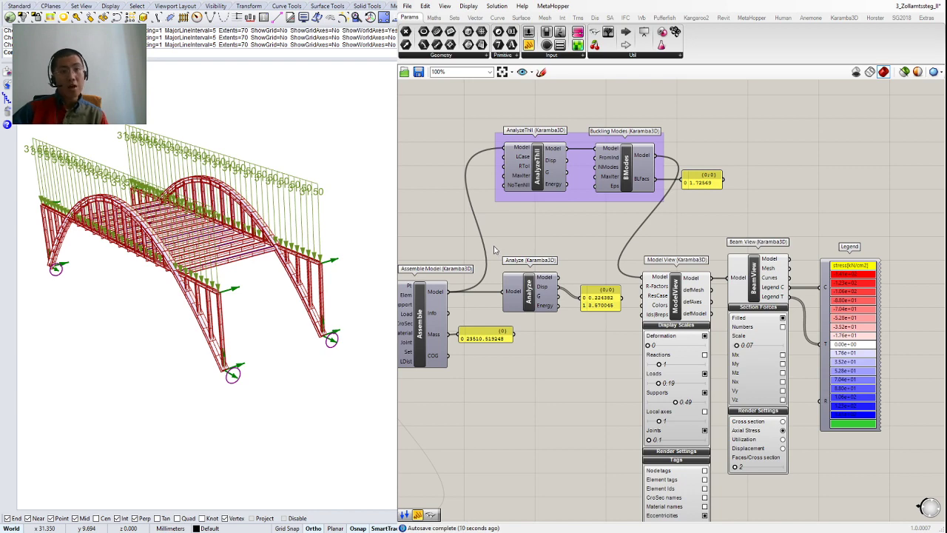
Display the Nx section forces on the beams in Beam View and set their scale to 0.03.
scroll(282, 310, up, 6)
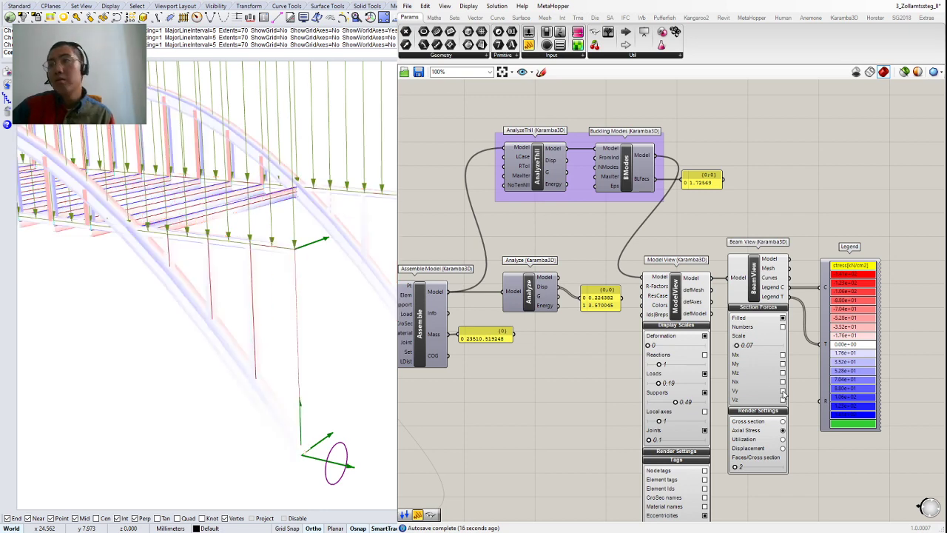
right_drag(565, 382, 682, 375)
scroll(227, 287, down, 3)
scroll(228, 287, down, 5)
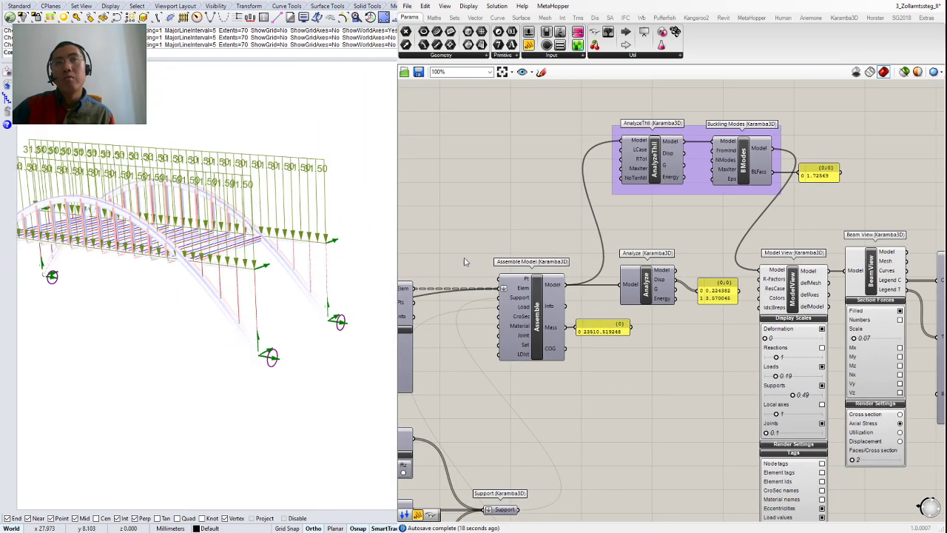
right_drag(784, 226, 650, 210)
scroll(807, 274, up, 2)
right_drag(787, 276, 683, 253)
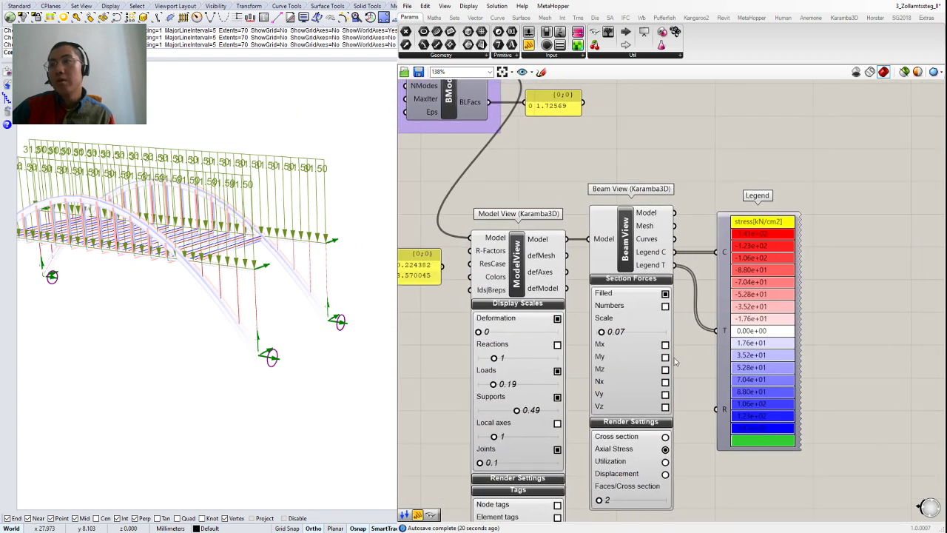
click(665, 382)
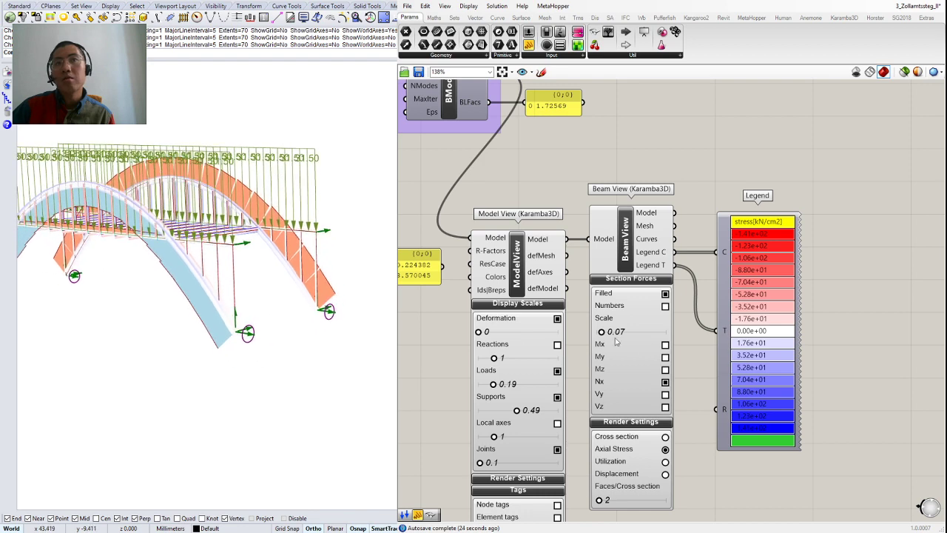
drag(604, 333, 602, 338)
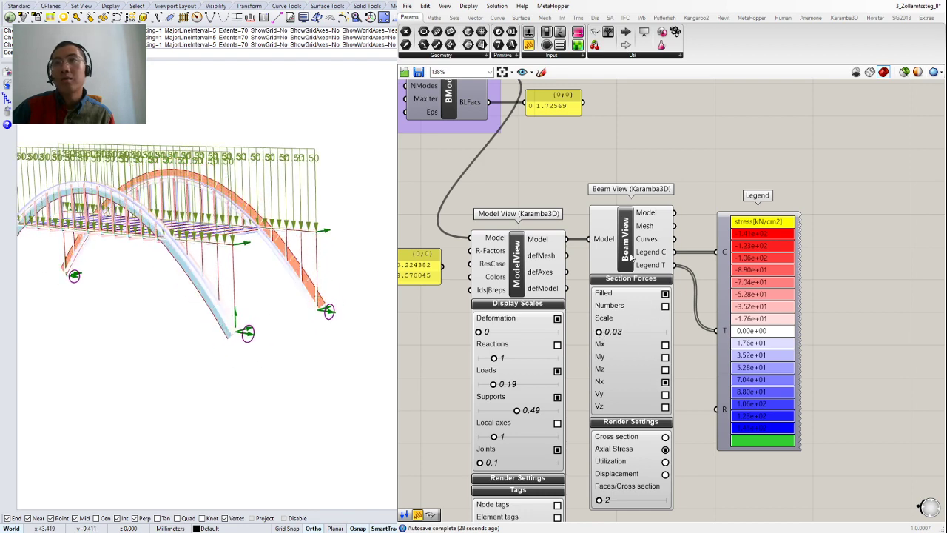
Turn off the Axial Stress rendering in Beam View and inspect the Nx diagrams along the arches and deck.
click(665, 449)
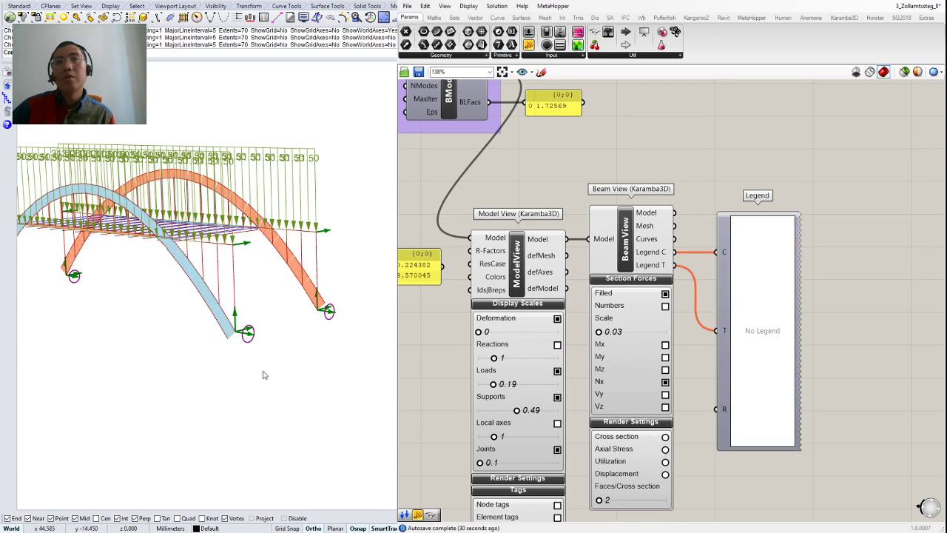
scroll(187, 281, up, 10)
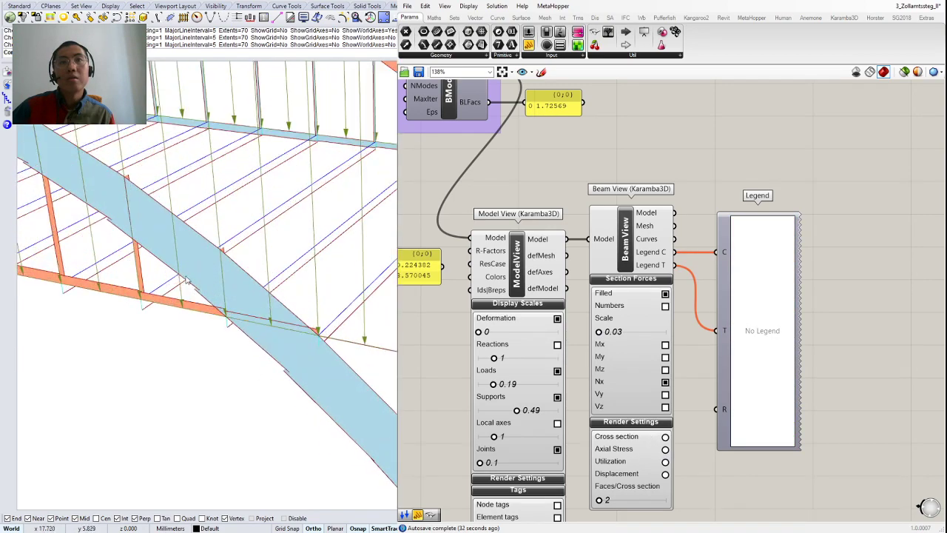
right_drag(187, 281, 307, 285)
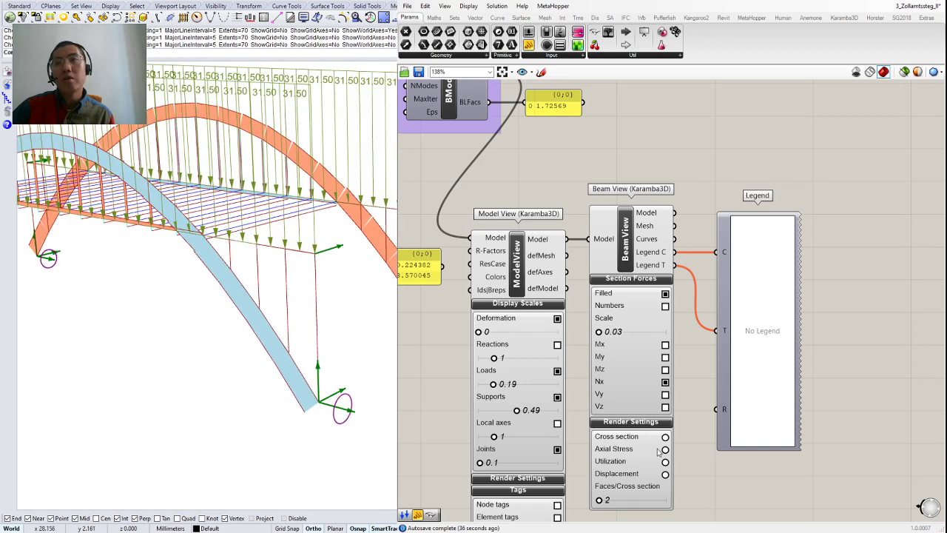
scroll(214, 304, down, 10)
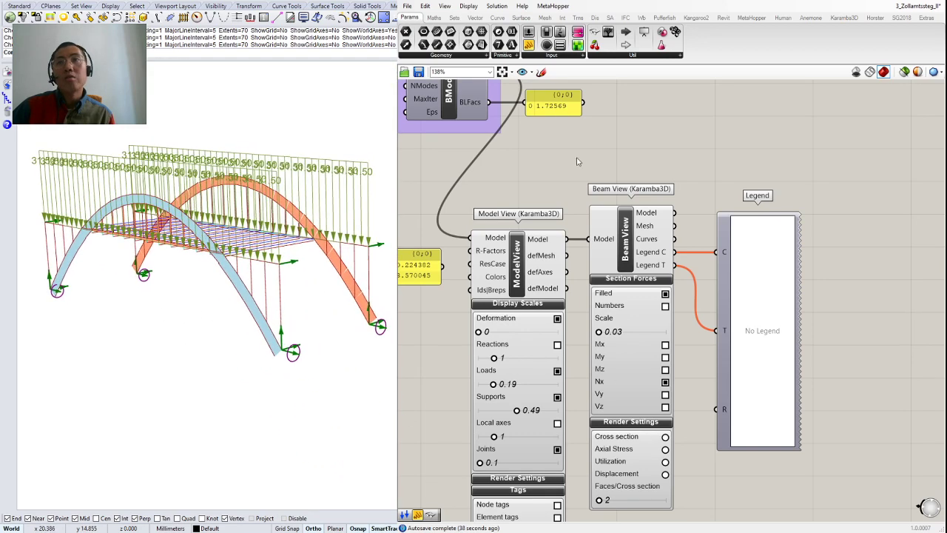
Switch to the 4_Zollamtssteg_III definition and examine the diagonal bracing between the bridge legs from several angles.
click(843, 17)
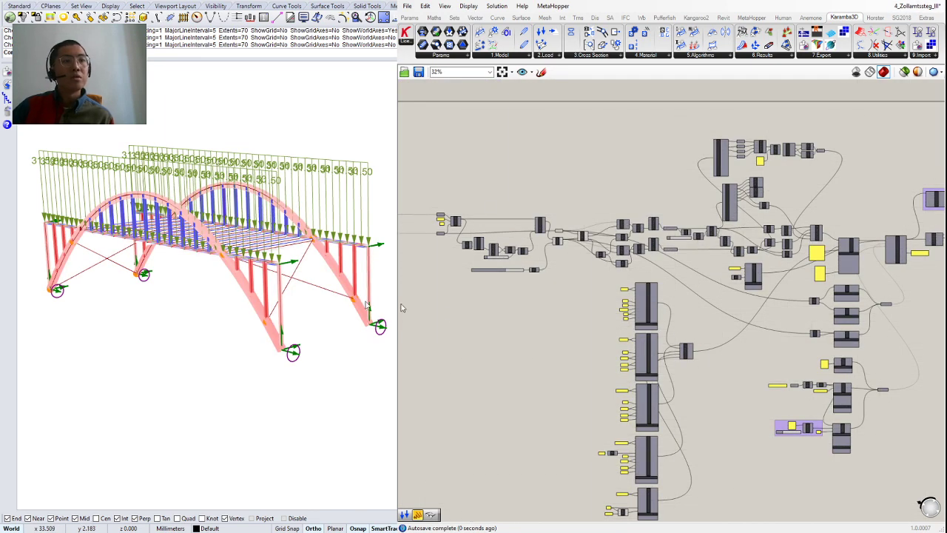
scroll(592, 210, down, 1)
right_drag(595, 207, 627, 205)
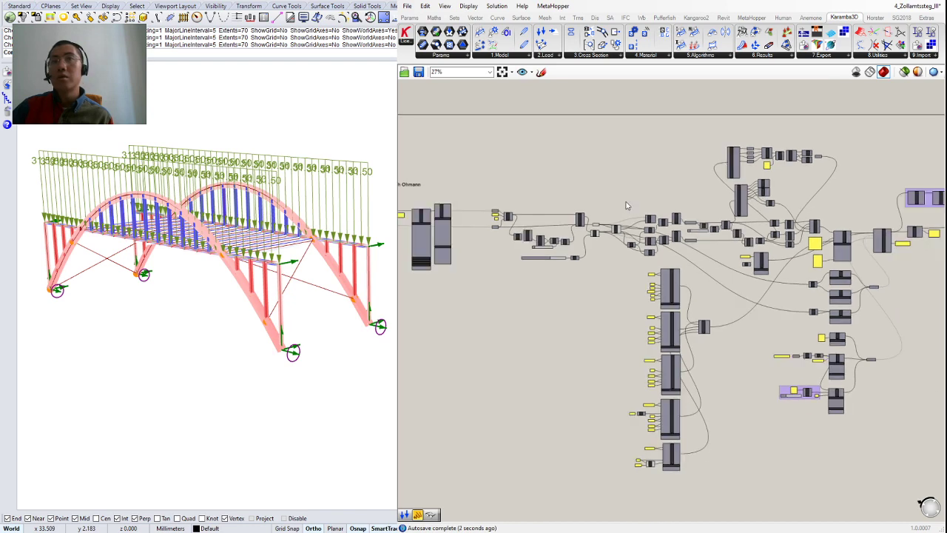
right_drag(356, 348, 291, 308)
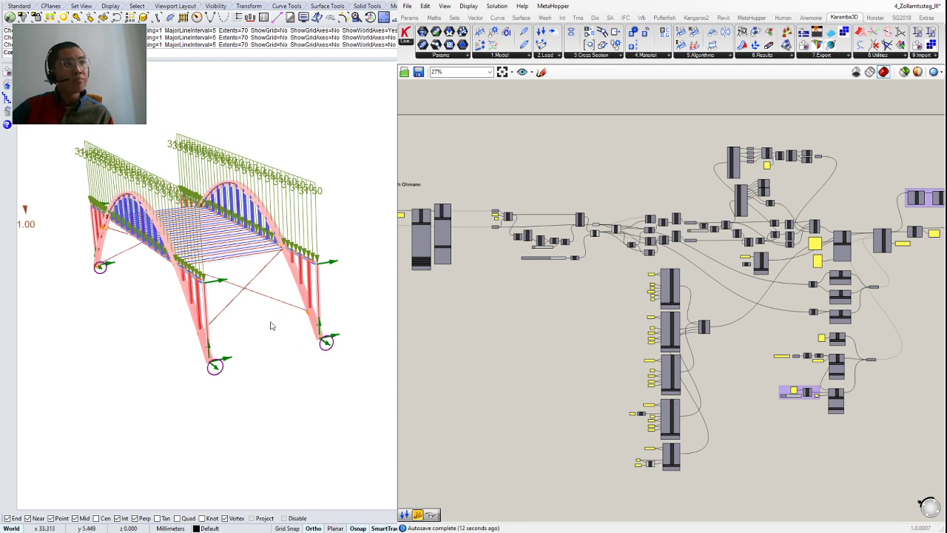
right_drag(275, 321, 257, 287)
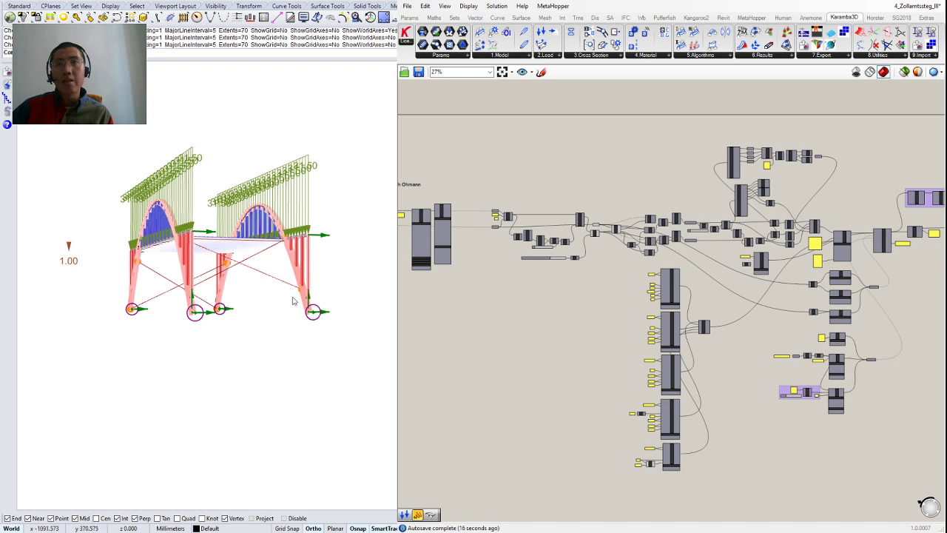
right_drag(284, 255, 197, 302)
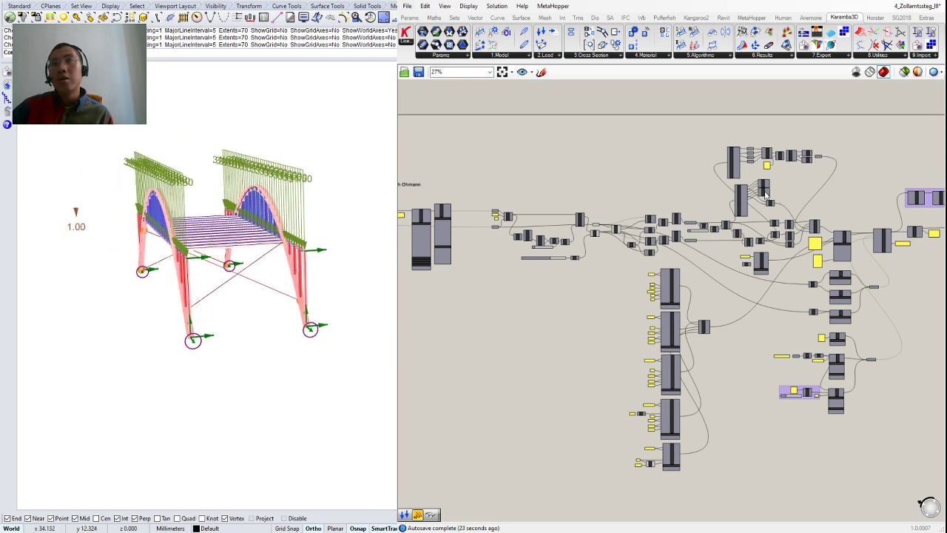
Preview the points from the upper BANG! component and the diagonal lines collected in the Line parameter.
right_drag(766, 193, 684, 244)
scroll(684, 244, down, 1)
scroll(684, 218, up, 8)
right_drag(633, 258, 601, 256)
click(548, 251)
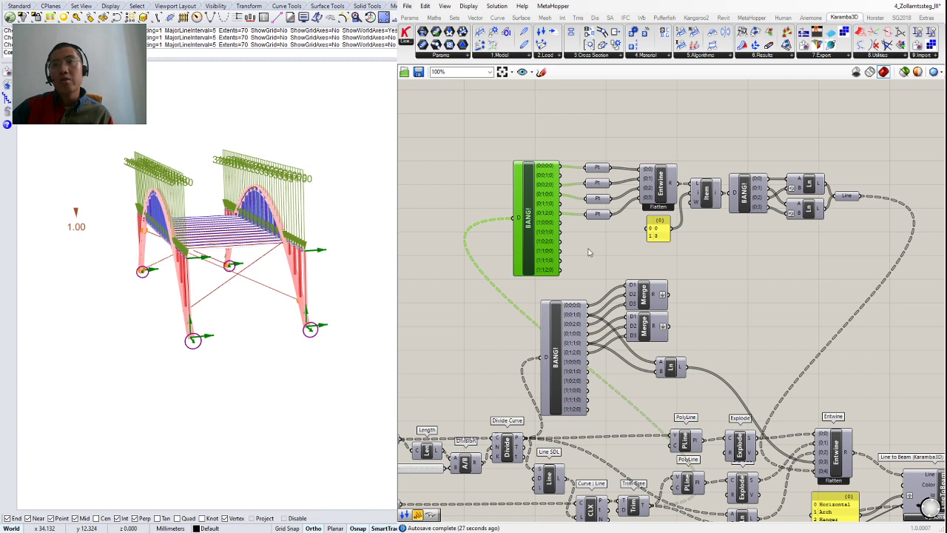
middle_click(552, 242)
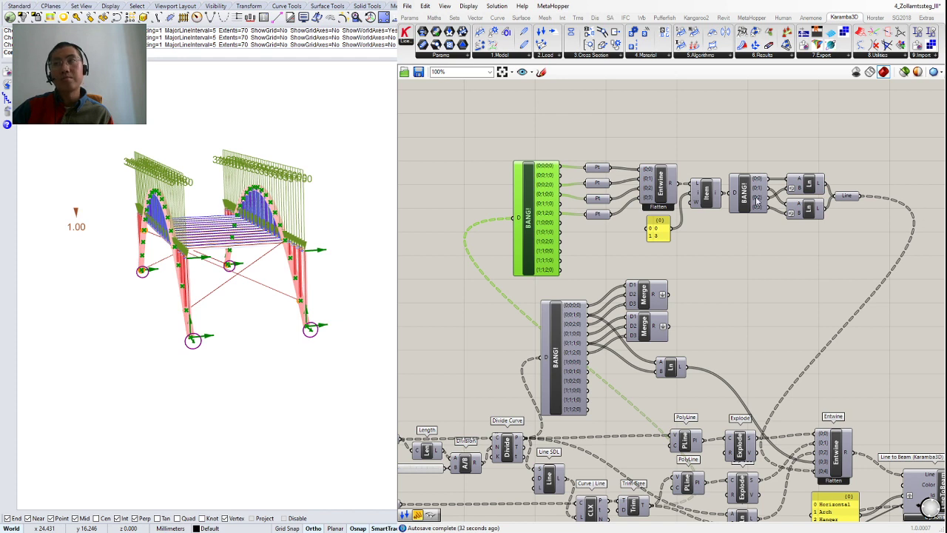
click(847, 196)
middle_click(846, 197)
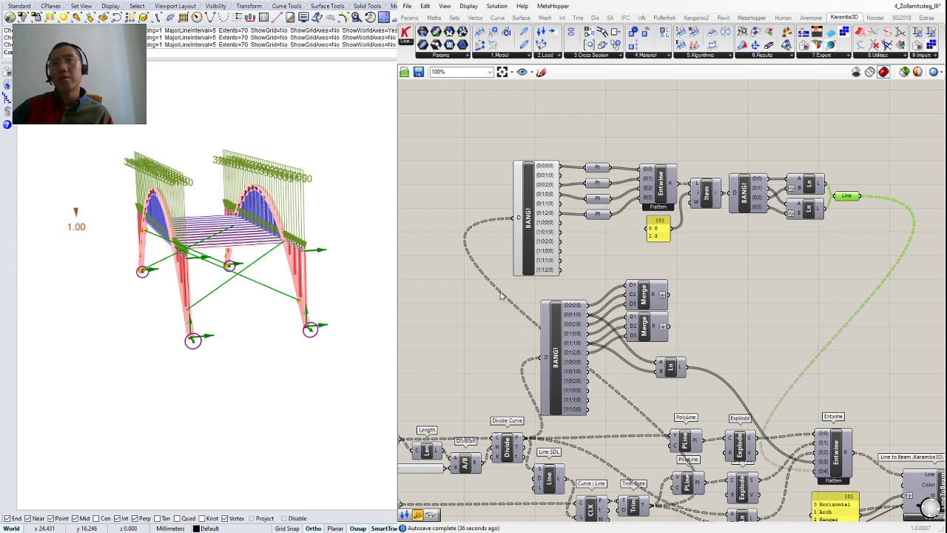
Select the whole group of components that generates the diagonal lines and disable its preview.
scroll(725, 312, down, 3)
right_drag(654, 281, 676, 285)
scroll(677, 284, down, 2)
right_drag(576, 210, 592, 229)
drag(656, 138, 454, 258)
middle_click(508, 217)
click(664, 208)
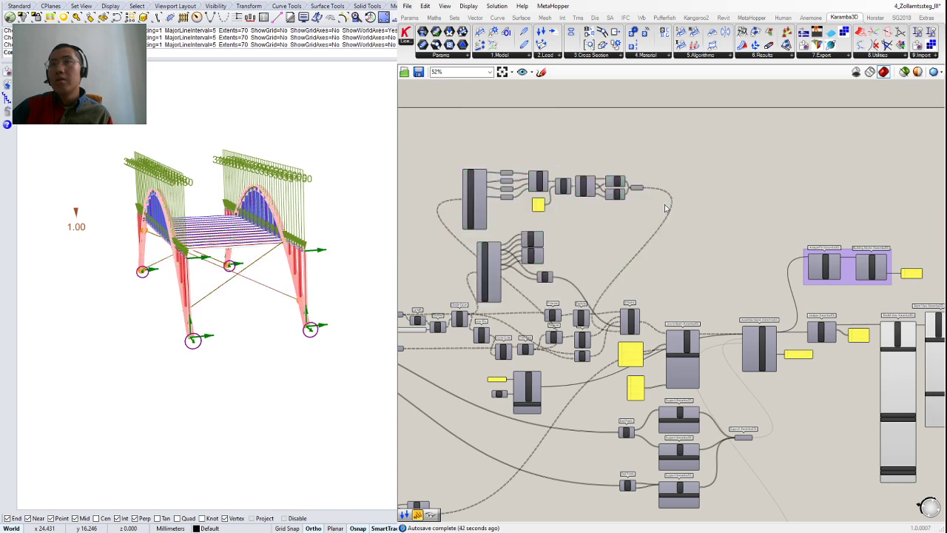
Inspect the element id panel feeding Line to Beam, and shift the true/false Bending panel slightly closer beneath it.
scroll(614, 352, up, 4)
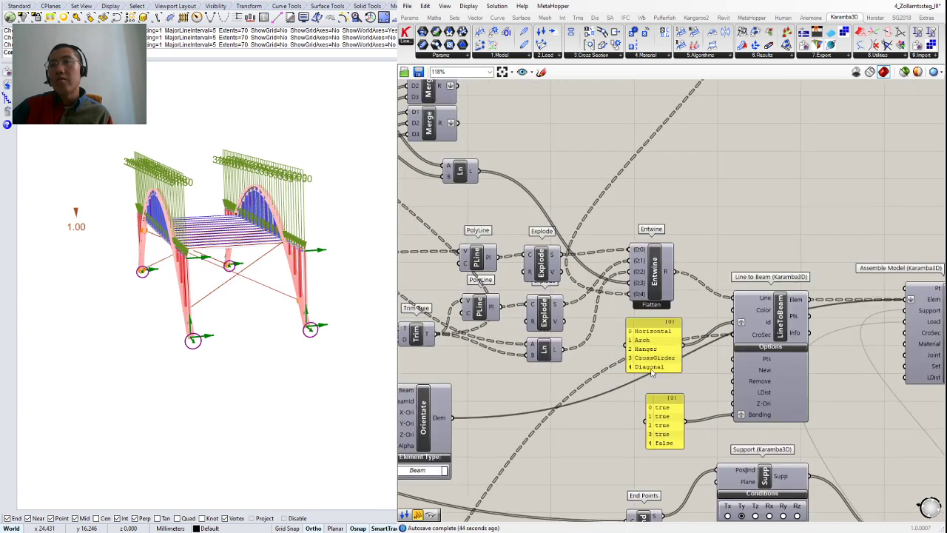
scroll(651, 374, up, 2)
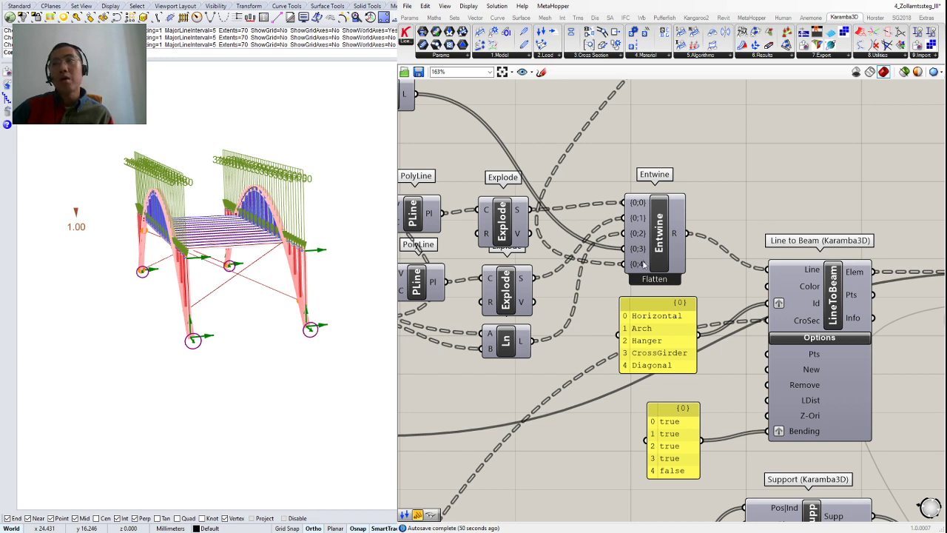
click(653, 341)
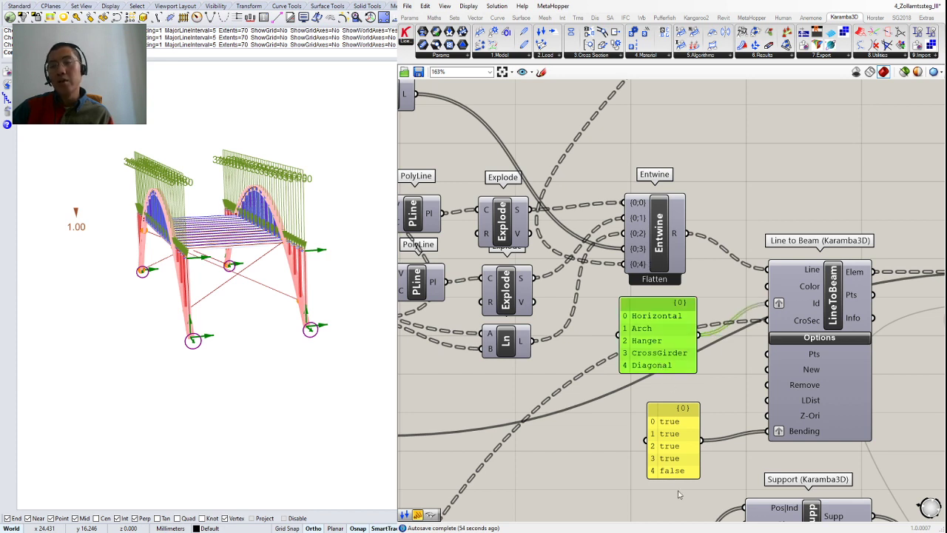
drag(683, 473, 670, 455)
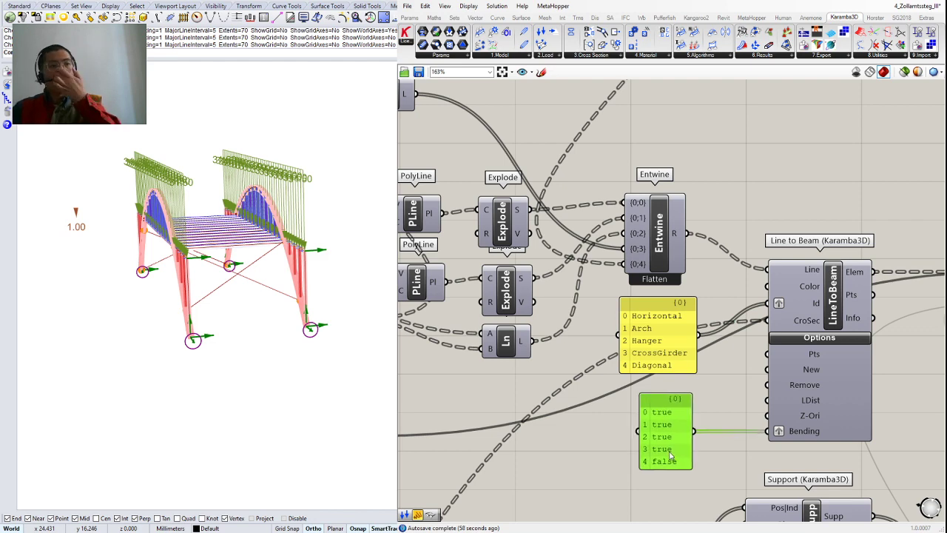
Examine the Diagonal O-Section among the Cross Section components, including the inputs that define its diameter and thickness.
right_drag(702, 374, 684, 190)
scroll(684, 190, down, 5)
right_drag(660, 420, 654, 269)
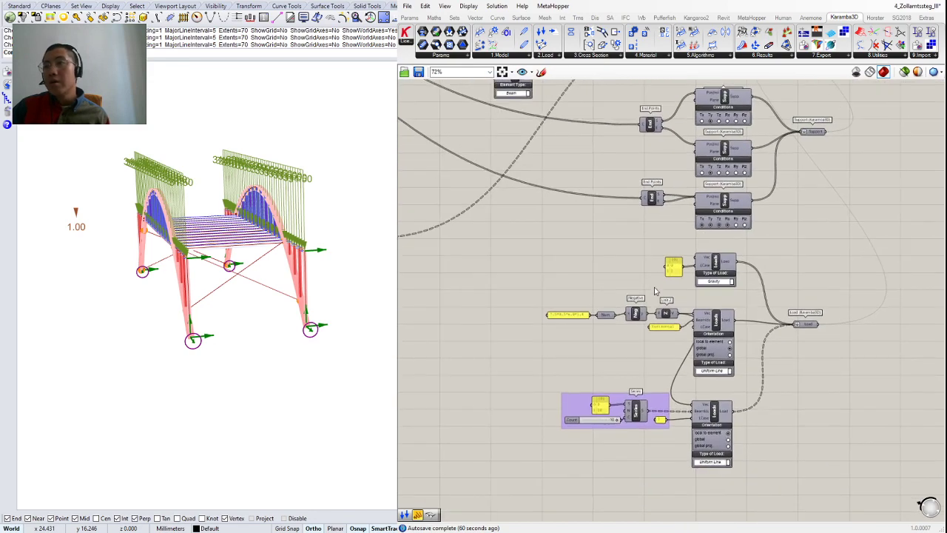
right_drag(657, 228, 647, 417)
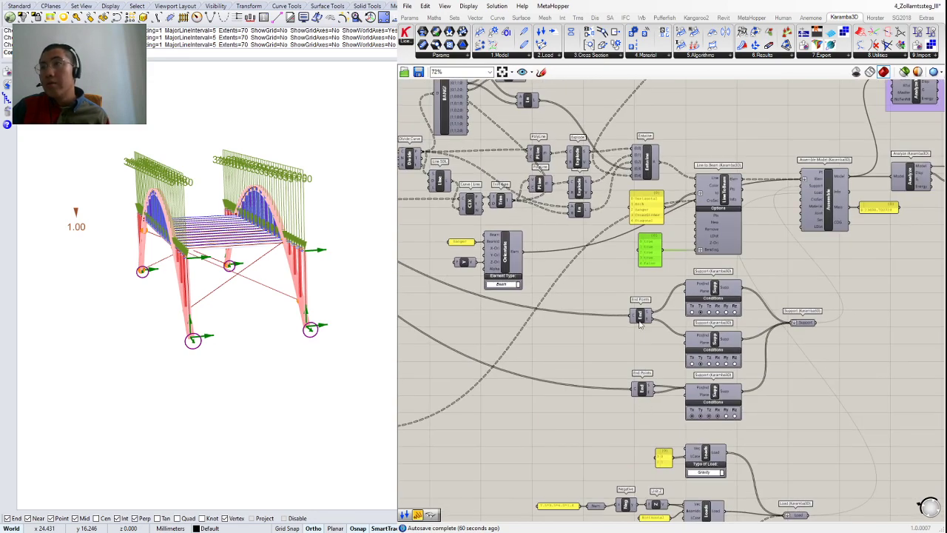
right_drag(559, 289, 639, 319)
right_drag(644, 242, 713, 230)
scroll(713, 229, down, 2)
scroll(561, 394, up, 2)
right_drag(561, 394, 651, 371)
scroll(501, 388, up, 1)
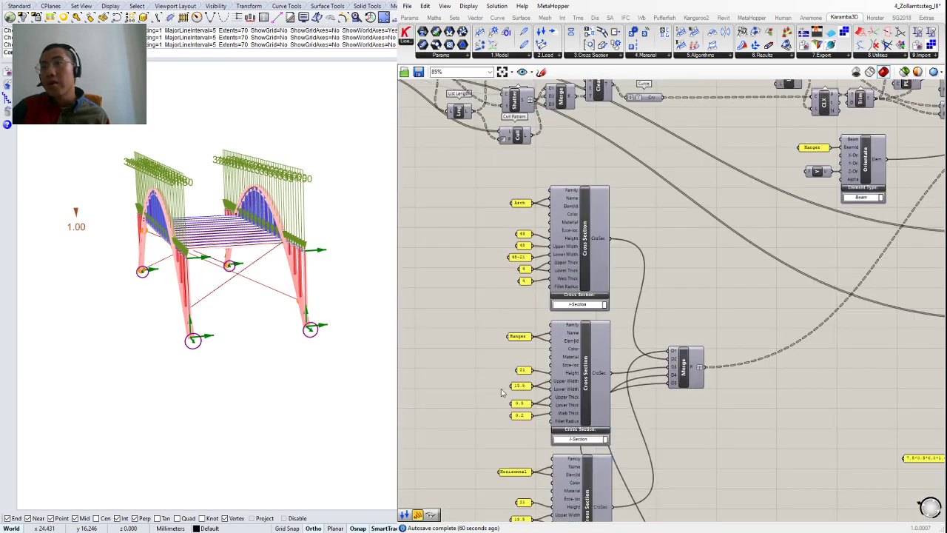
mouse_move(501, 388)
right_down()
mouse_move(496, 341)
mouse_move(519, 252)
right_up()
right_drag(497, 498, 555, 300)
right_drag(560, 425, 552, 325)
scroll(556, 350, up, 3)
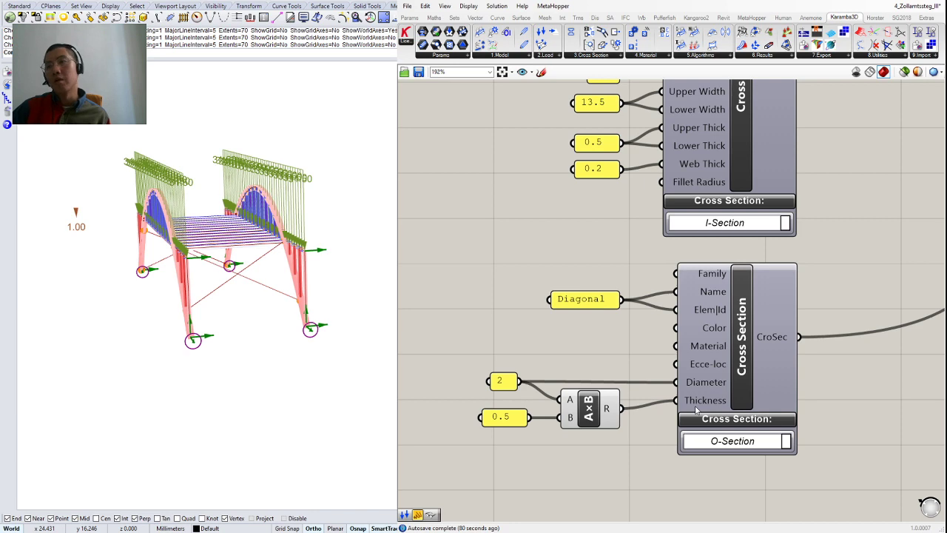
Inspect the buckling load factor panel on the BLFacs output of Buckling Modes for the braced bridge.
scroll(695, 409, down, 8)
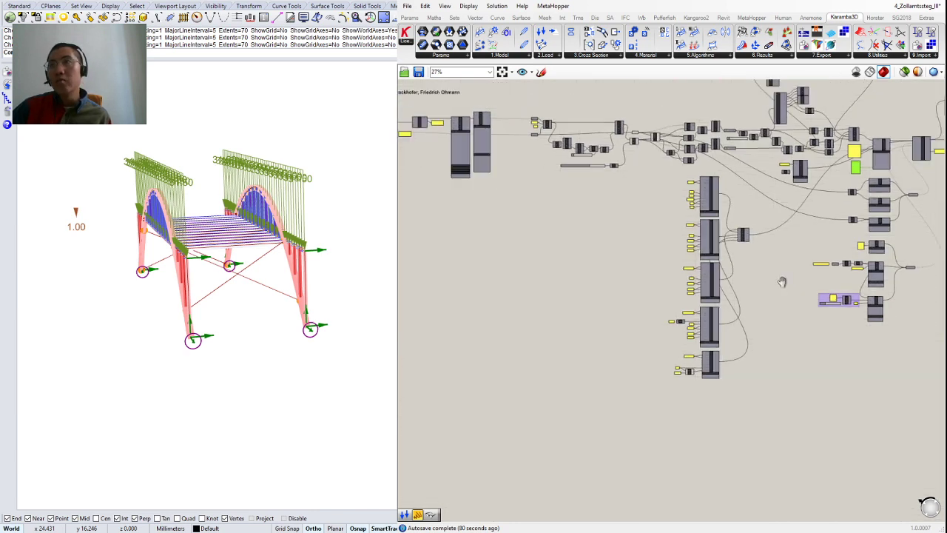
scroll(739, 303, up, 8)
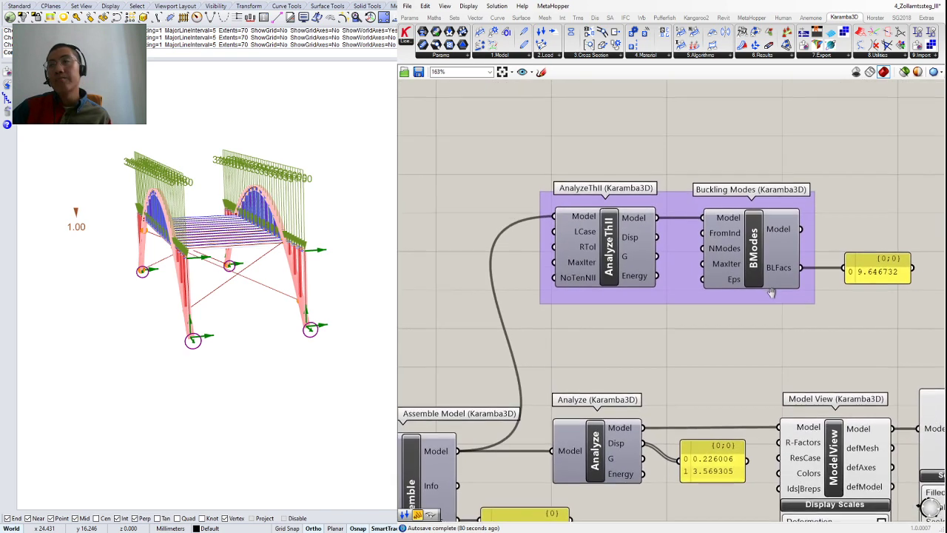
scroll(740, 303, up, 1)
scroll(724, 357, down, 1)
right_drag(724, 357, 712, 308)
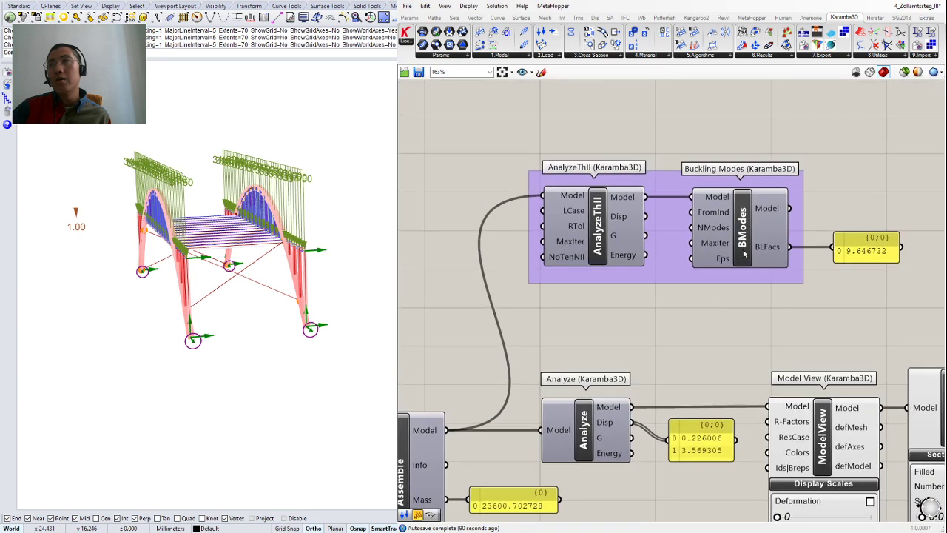
scroll(745, 248, up, 2)
scroll(744, 249, down, 1)
right_drag(819, 304, 794, 293)
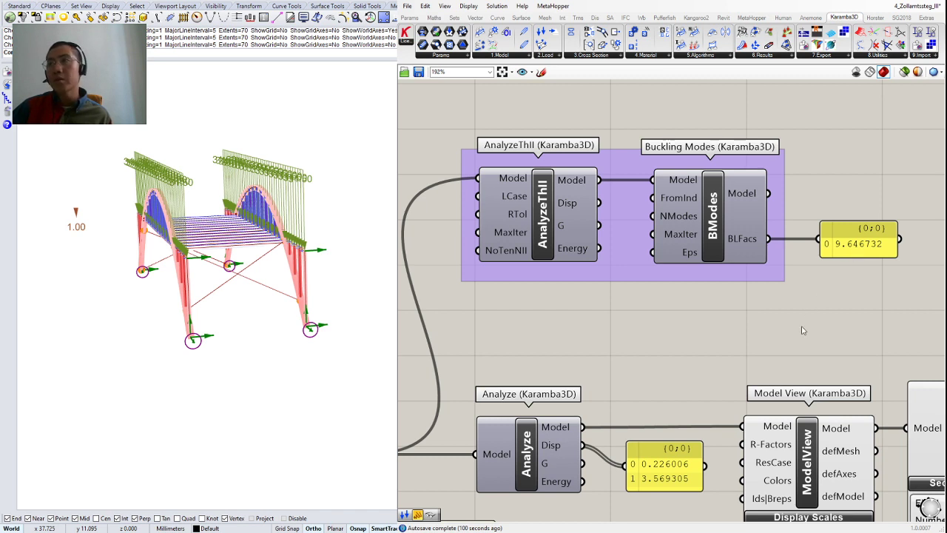
Connect the Buckling Modes Model output to Model View's Model input and show the deformation at a scale of 6.83.
scroll(722, 331, down, 4)
scroll(718, 336, up, 2)
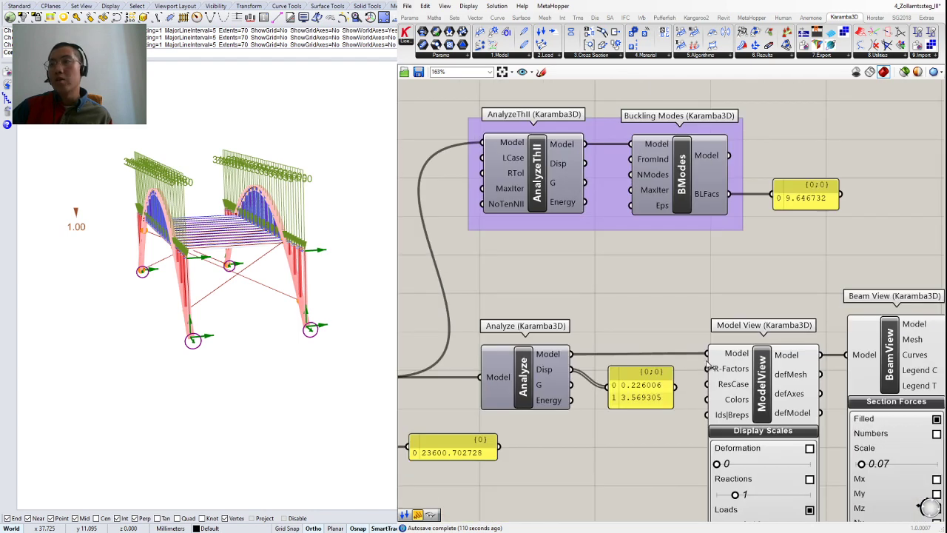
drag(716, 343, 728, 155)
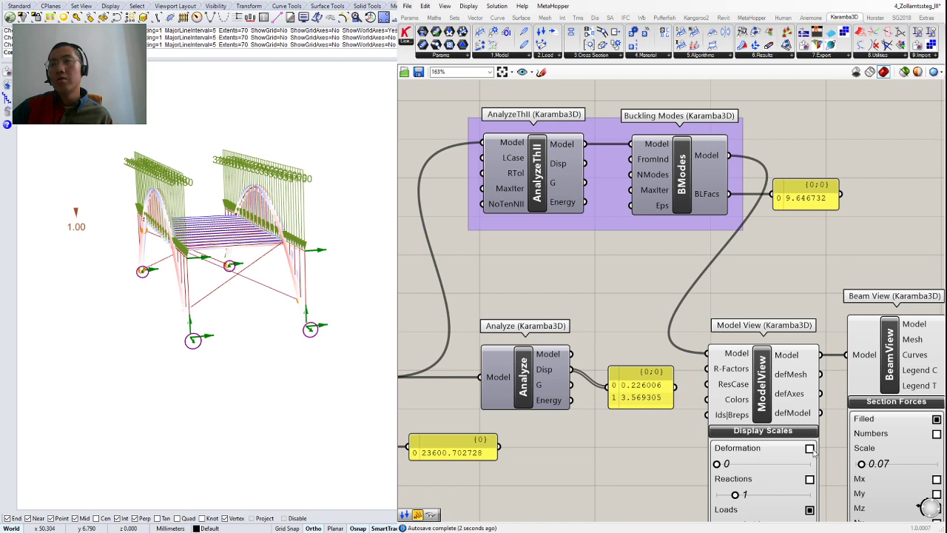
drag(717, 464, 723, 464)
right_drag(384, 422, 291, 363)
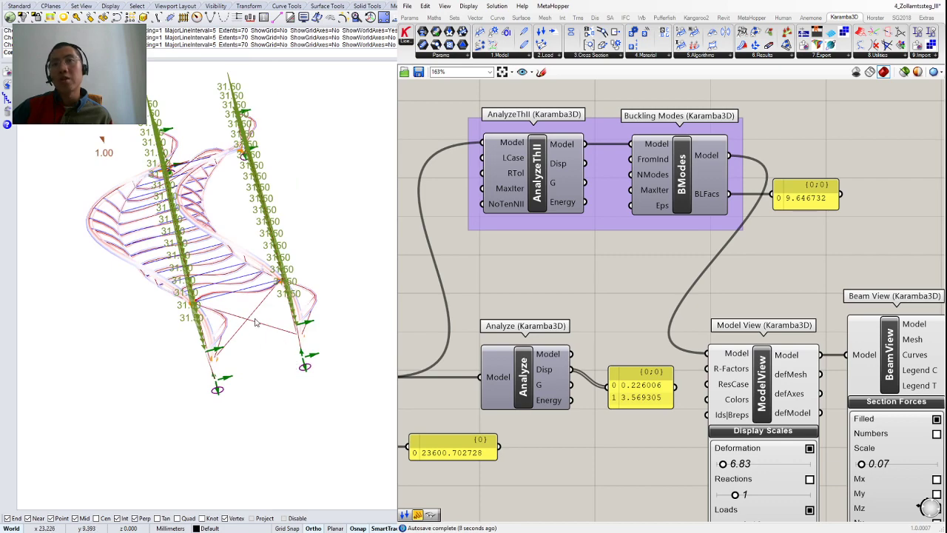
right_drag(171, 138, 190, 112)
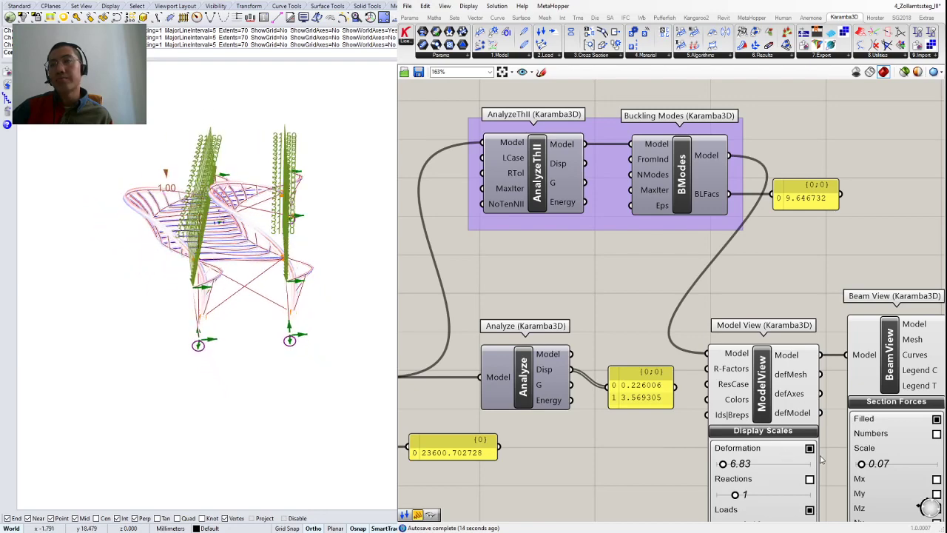
right_drag(715, 340, 700, 327)
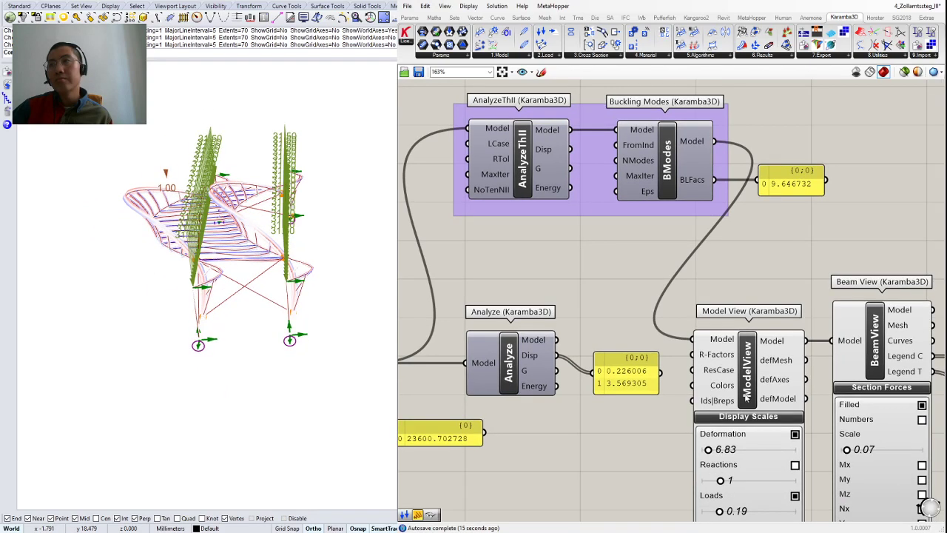
Hide the deformation in Model View and select the highlighted Series group together with its local-to-element Uniform Line load.
click(795, 435)
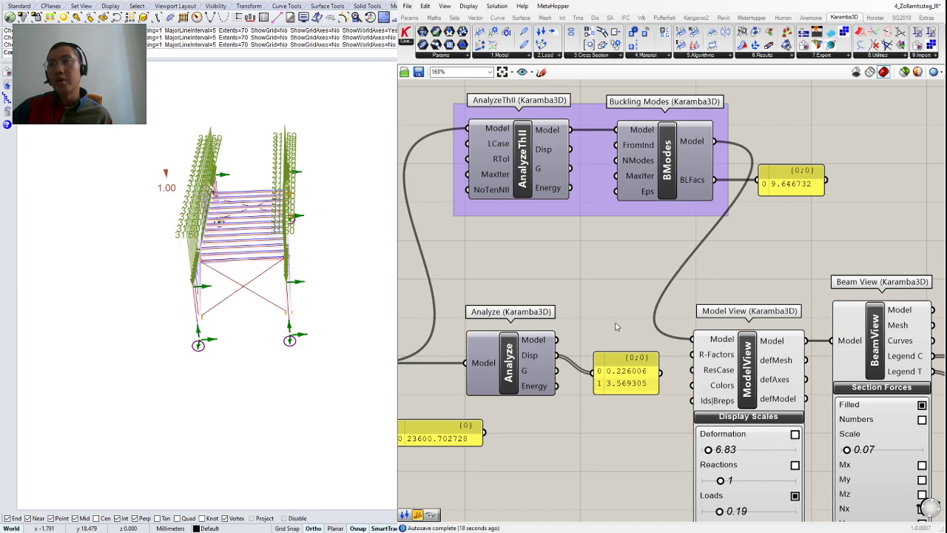
scroll(615, 327, down, 3)
scroll(607, 332, up, 3)
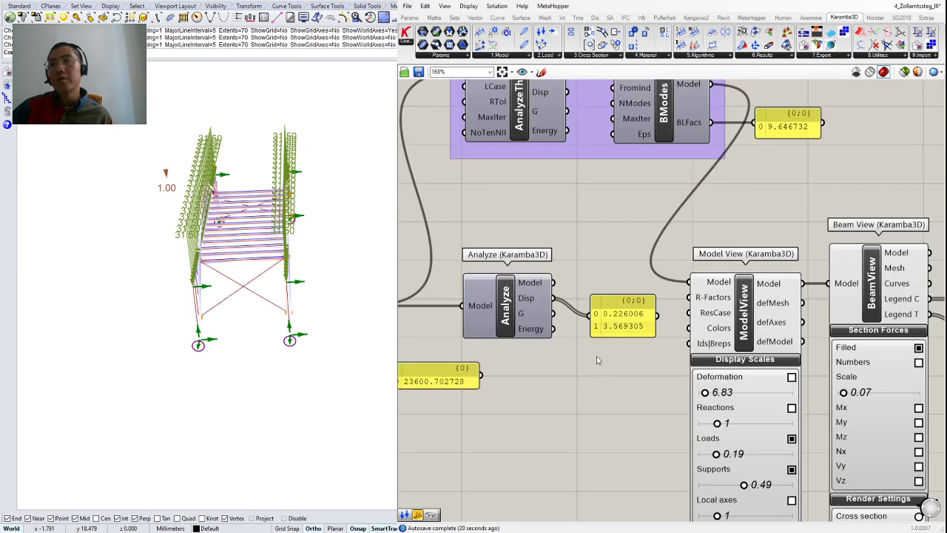
scroll(597, 361, down, 4)
right_drag(666, 510, 678, 289)
scroll(512, 381, up, 2)
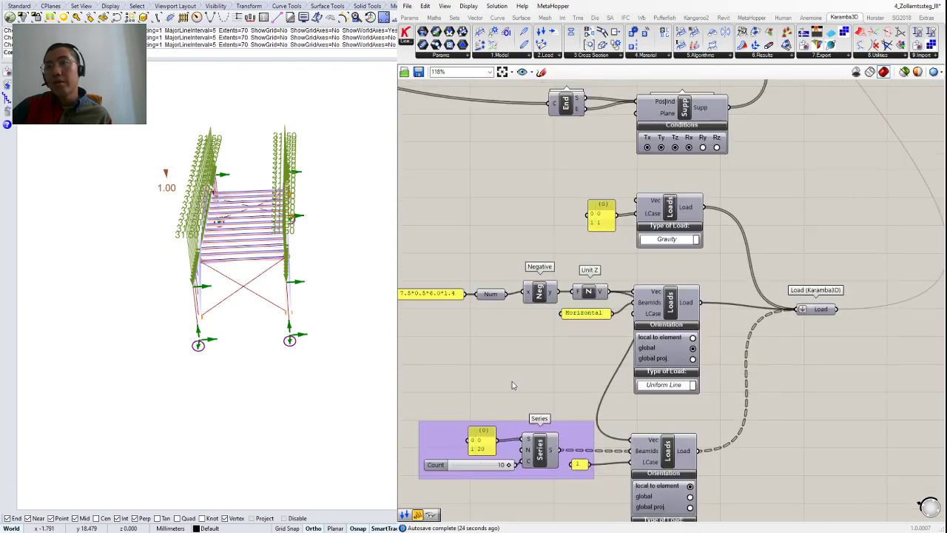
scroll(516, 385, down, 2)
right_drag(541, 383, 573, 346)
scroll(573, 347, up, 1)
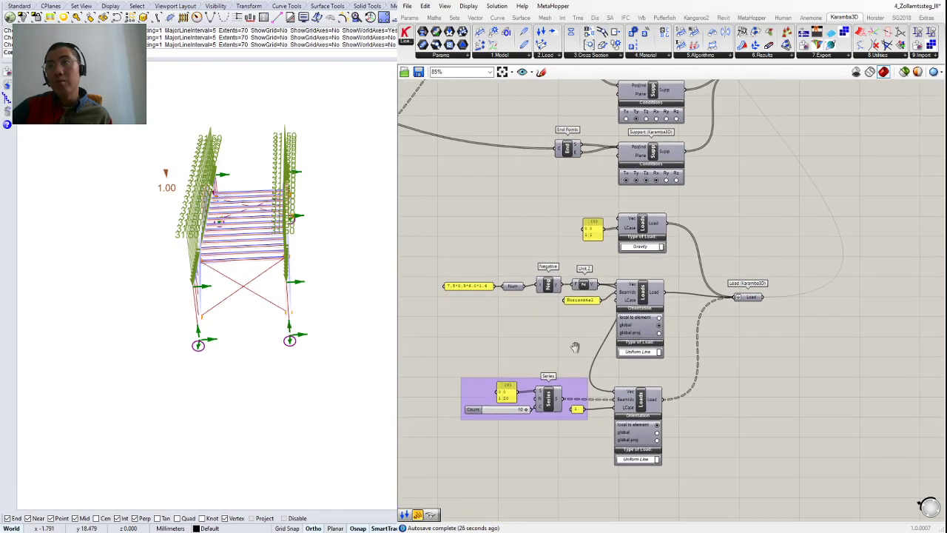
scroll(579, 356, down, 1)
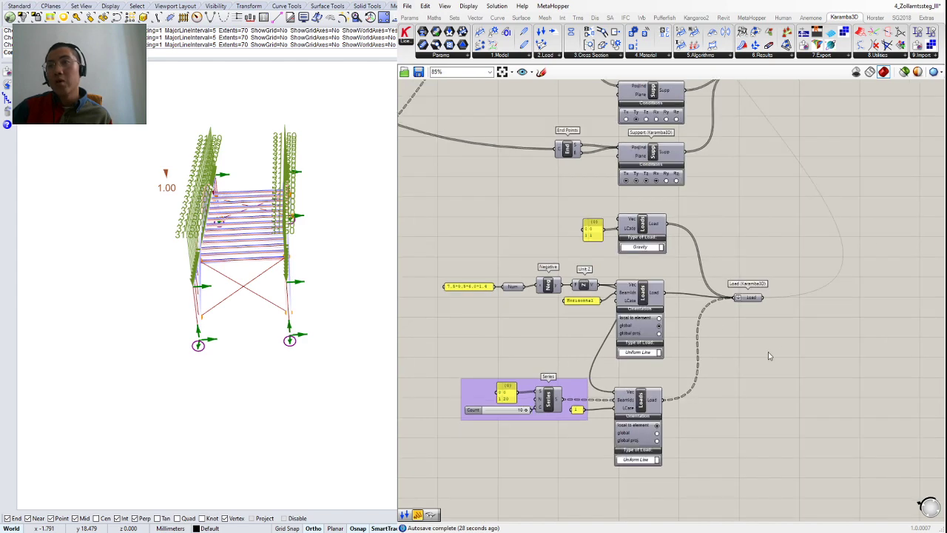
scroll(650, 415, up, 2)
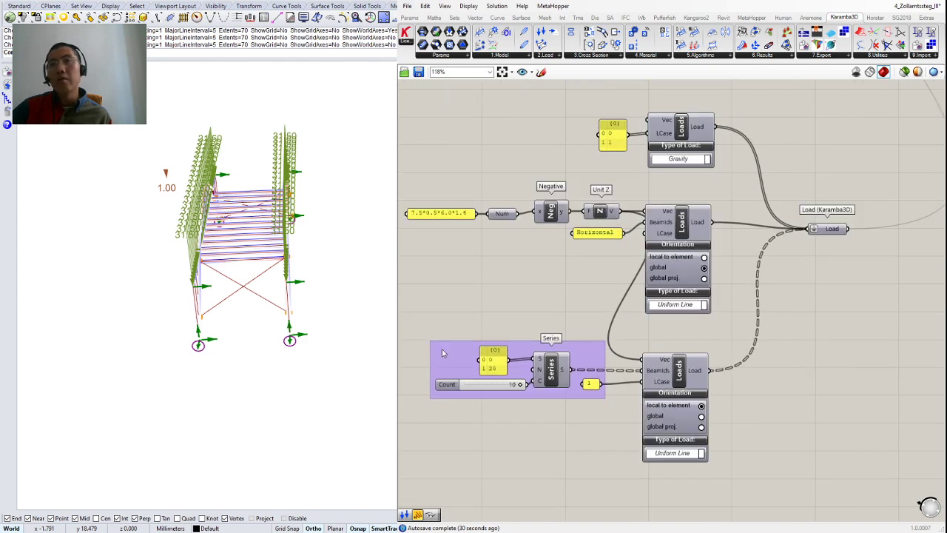
drag(428, 333, 751, 505)
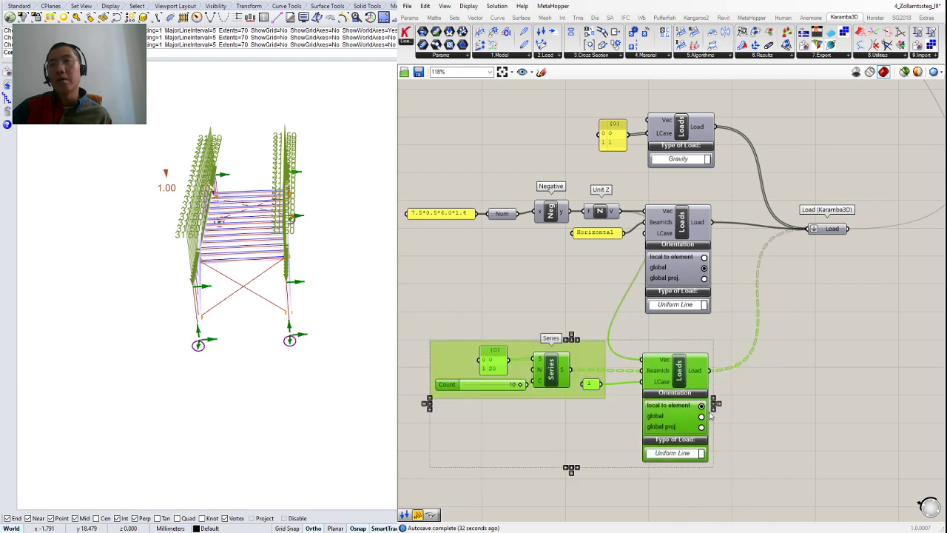
Connect the Analyze Model output to Model View's Model input in place of the Buckling Modes model.
scroll(810, 367, down, 1)
right_drag(810, 367, 673, 466)
right_drag(894, 297, 699, 438)
scroll(836, 310, up, 2)
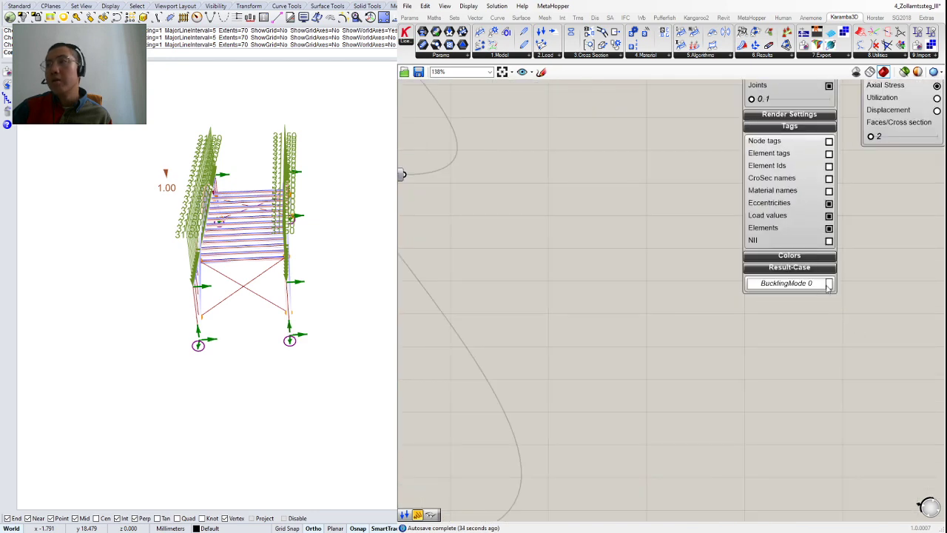
click(829, 286)
click(815, 296)
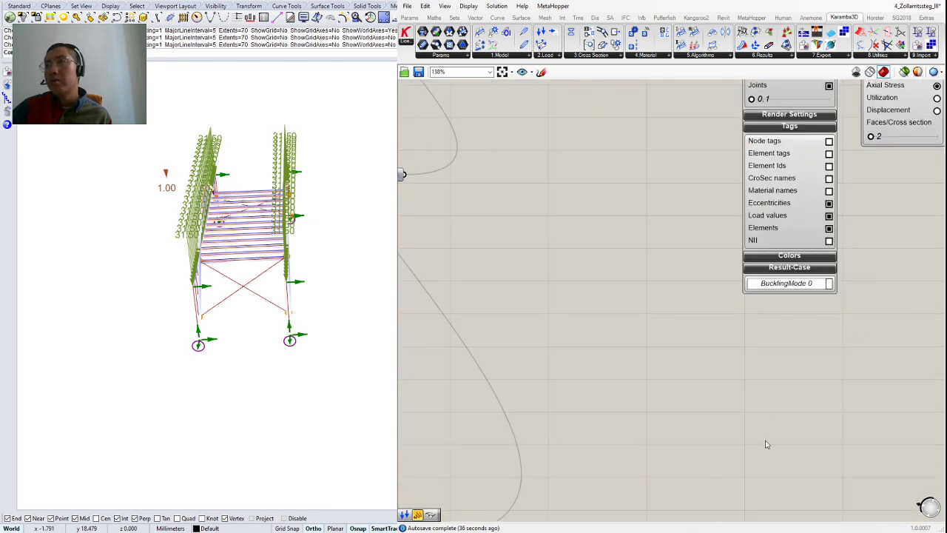
right_drag(686, 238, 628, 435)
right_drag(658, 195, 648, 311)
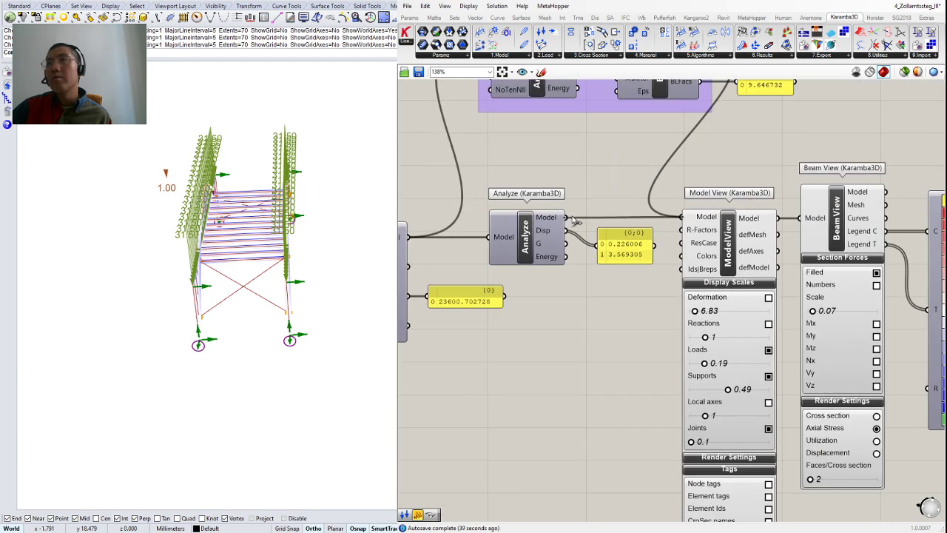
drag(574, 220, 733, 210)
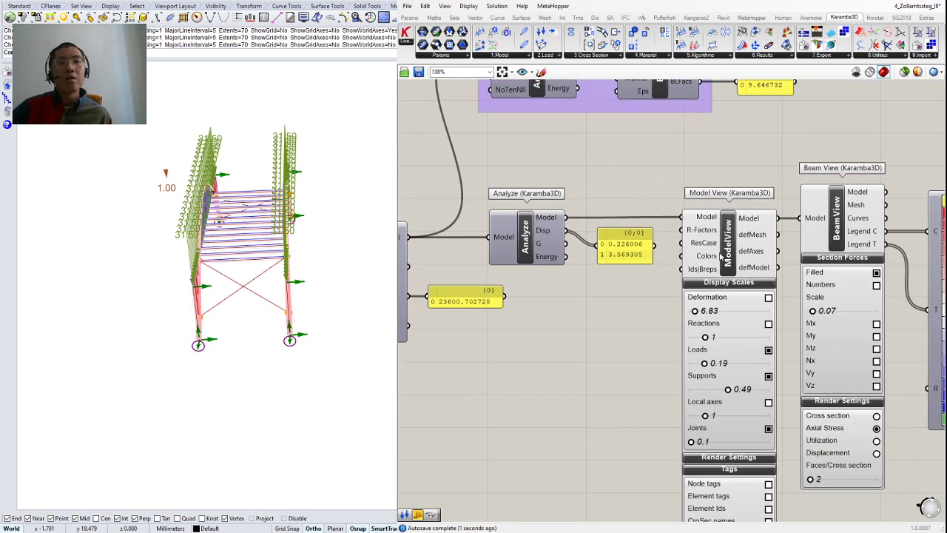
Set the Model View result case to LoadCase 1.
right_drag(548, 337, 614, 312)
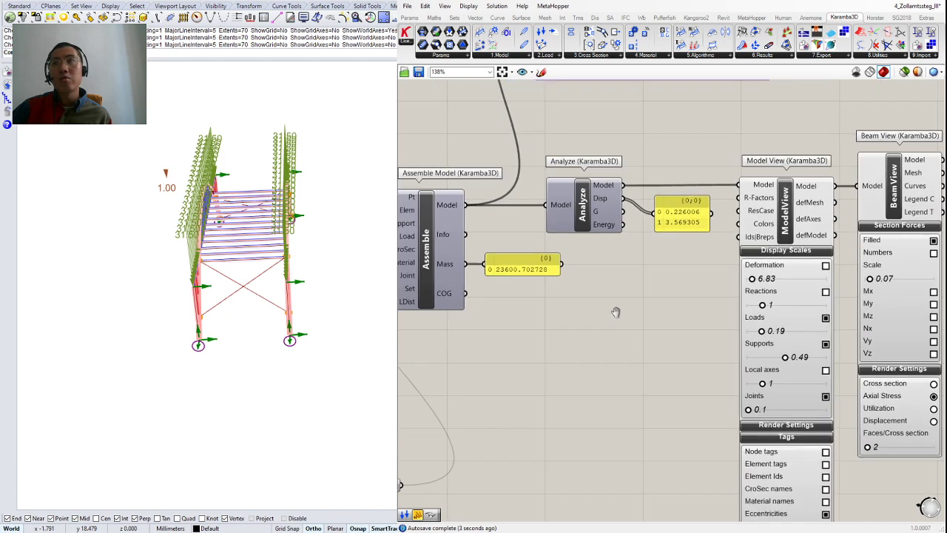
scroll(636, 309, down, 3)
scroll(684, 234, up, 1)
scroll(685, 249, down, 2)
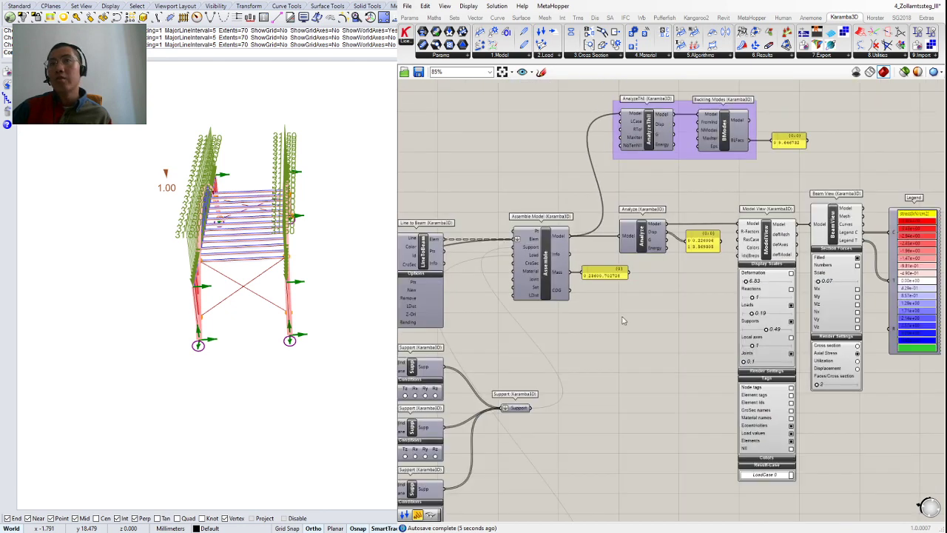
right_drag(524, 407, 573, 372)
scroll(813, 431, up, 1)
click(821, 431)
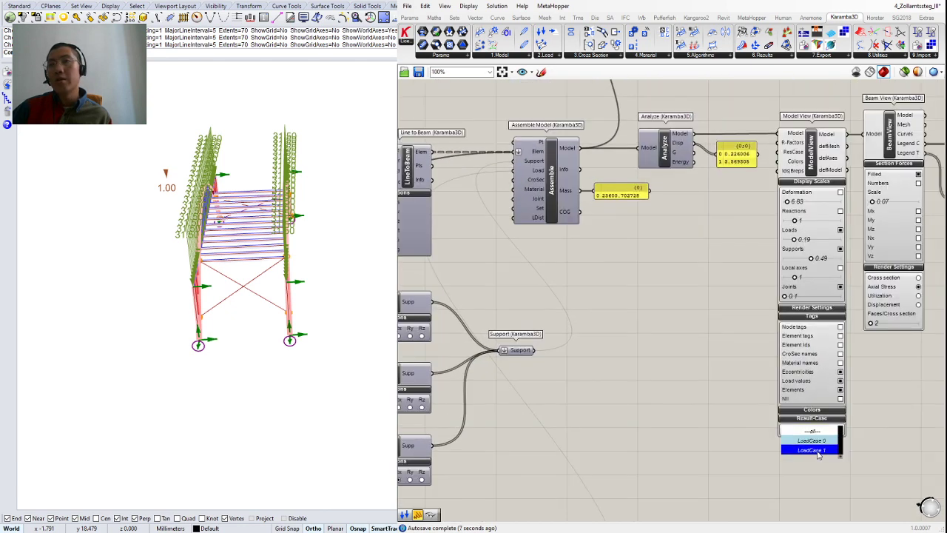
click(810, 452)
View the bridge obliquely from the side and lower the Count of the Series feeding the local Uniform Line load.
scroll(603, 407, down, 2)
right_drag(603, 406, 675, 307)
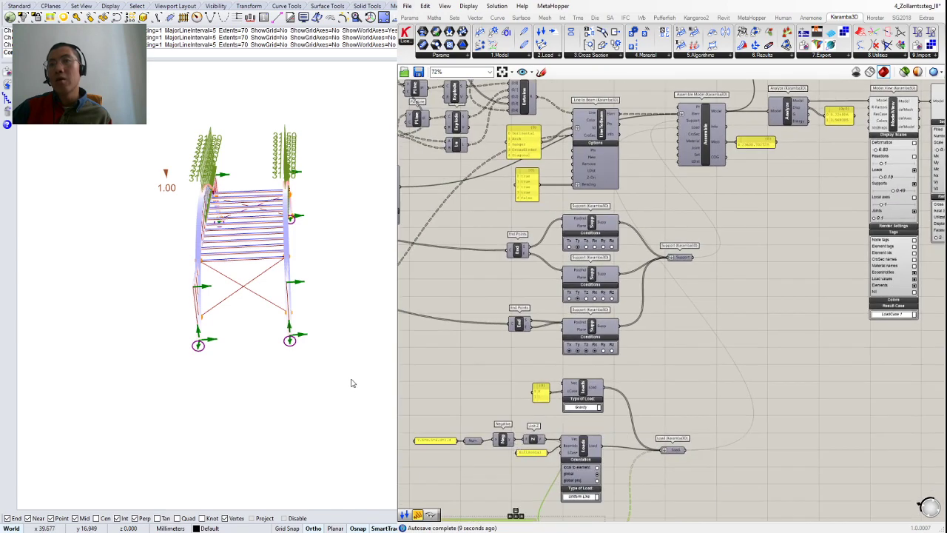
right_drag(353, 382, 327, 355)
scroll(264, 348, up, 2)
right_drag(264, 347, 271, 349)
right_drag(567, 357, 655, 141)
scroll(655, 141, up, 2)
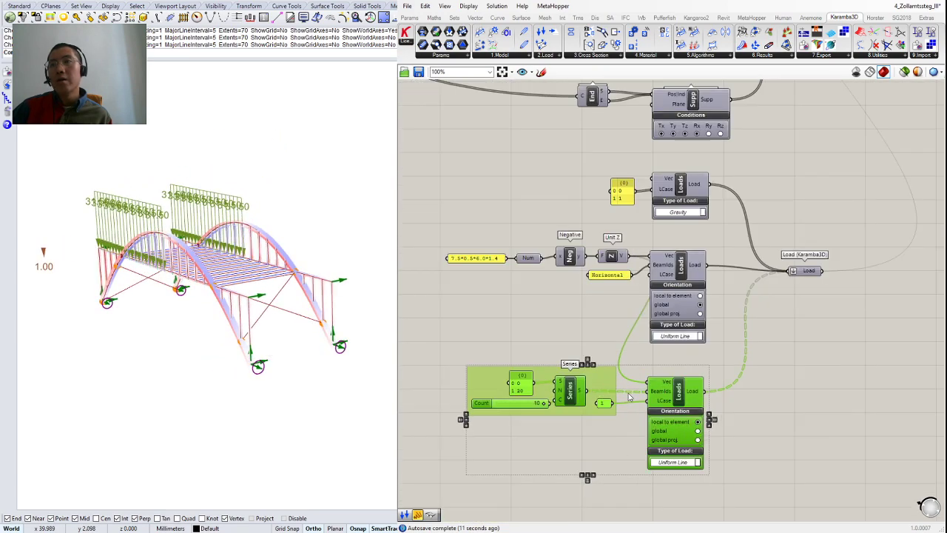
click(615, 447)
scroll(558, 410, up, 3)
drag(536, 399, 523, 398)
Show the deformation in Model View at a scale of 41.17.
scroll(523, 398, down, 3)
right_drag(741, 253, 789, 213)
scroll(788, 213, up, 2)
click(796, 212)
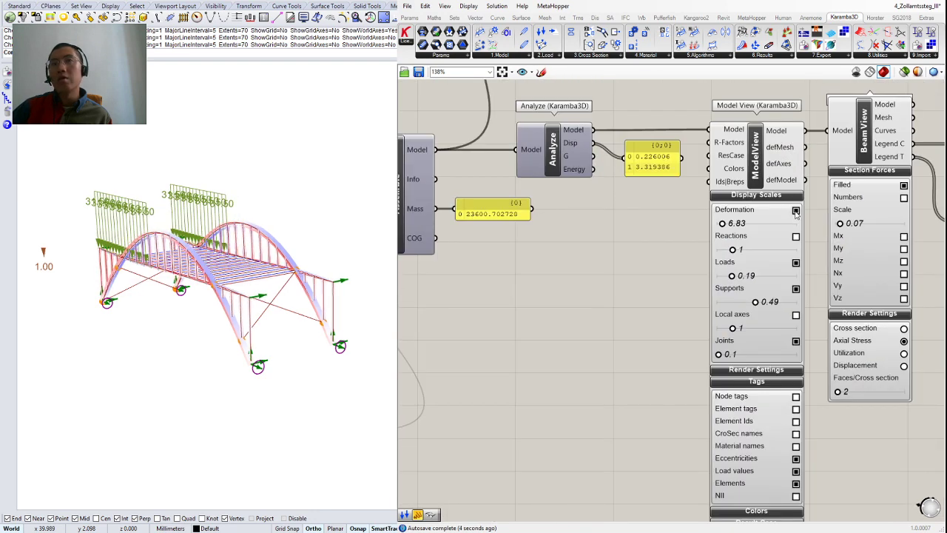
scroll(748, 232, up, 2)
drag(719, 221, 752, 225)
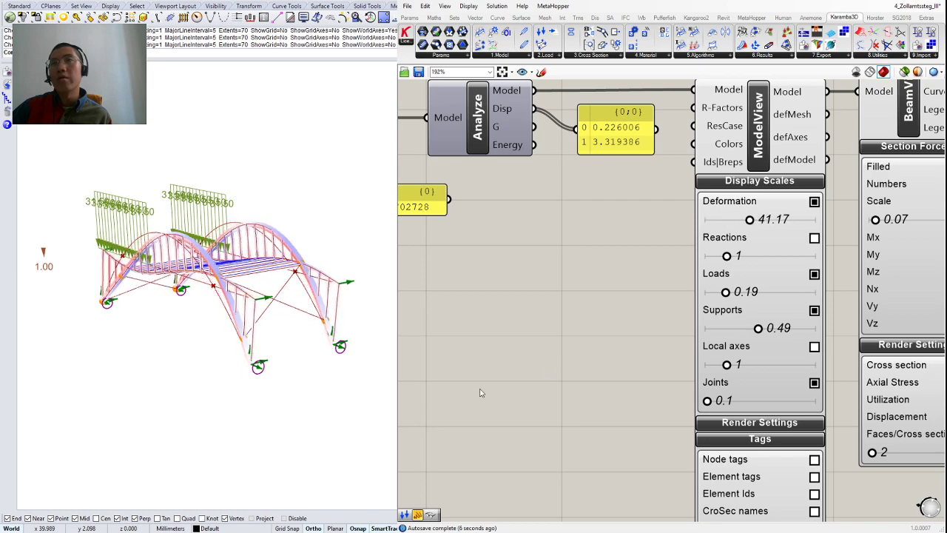
Reduce the Series Count further, limiting the line load to the beams nearest one end of the bridge.
scroll(589, 318, down, 5)
right_drag(589, 319, 667, 353)
scroll(521, 467, up, 6)
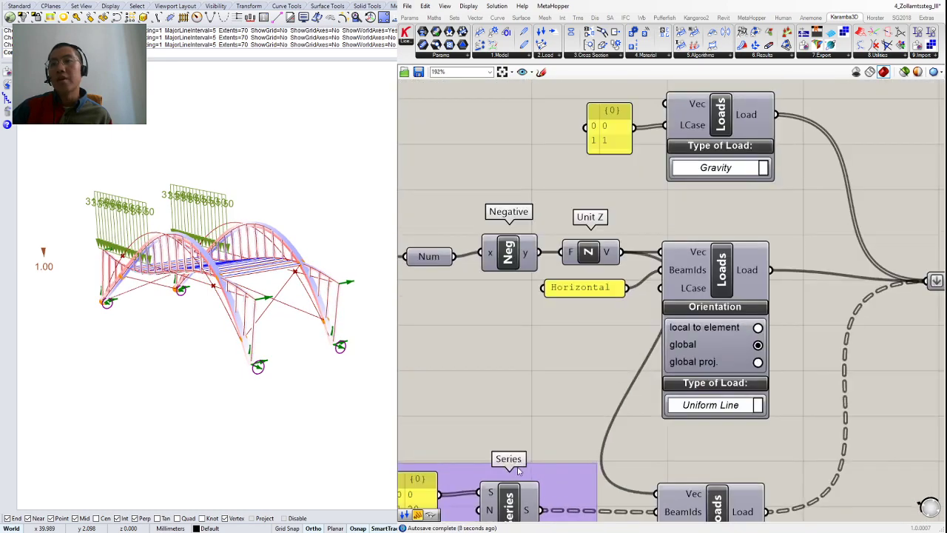
right_drag(459, 518, 584, 383)
drag(566, 393, 501, 392)
scroll(569, 250, down, 5)
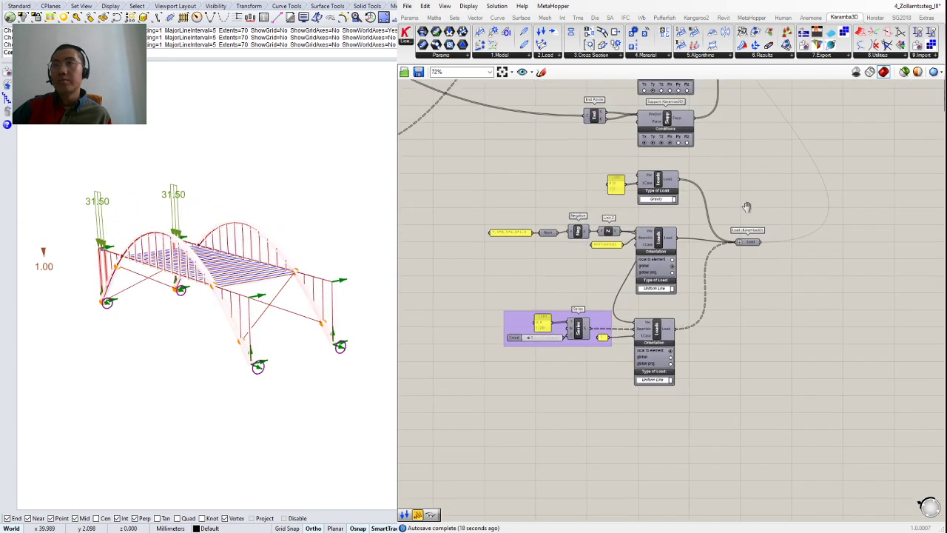
Examine the displacement panel on Analyze and the deformed bridge in Model View for the shortened load.
right_drag(744, 212, 847, 241)
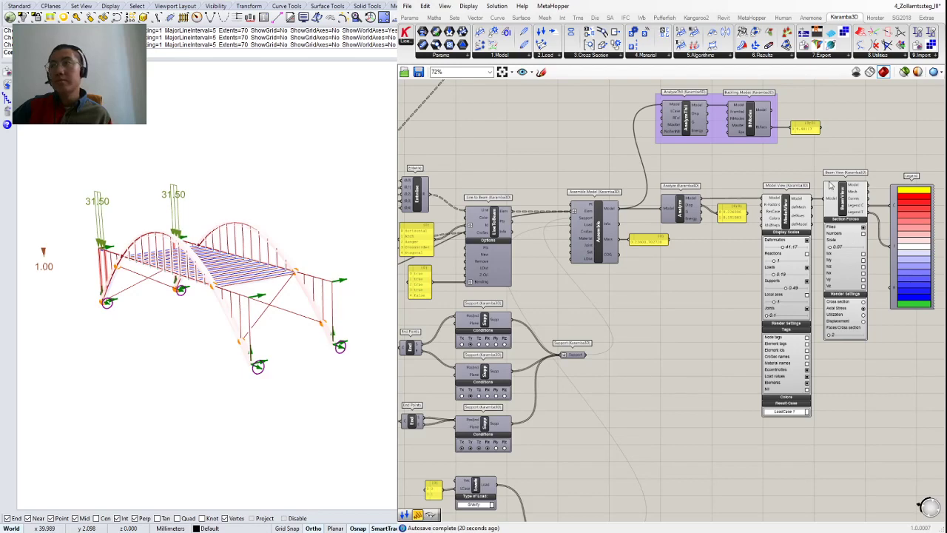
scroll(830, 184, up, 4)
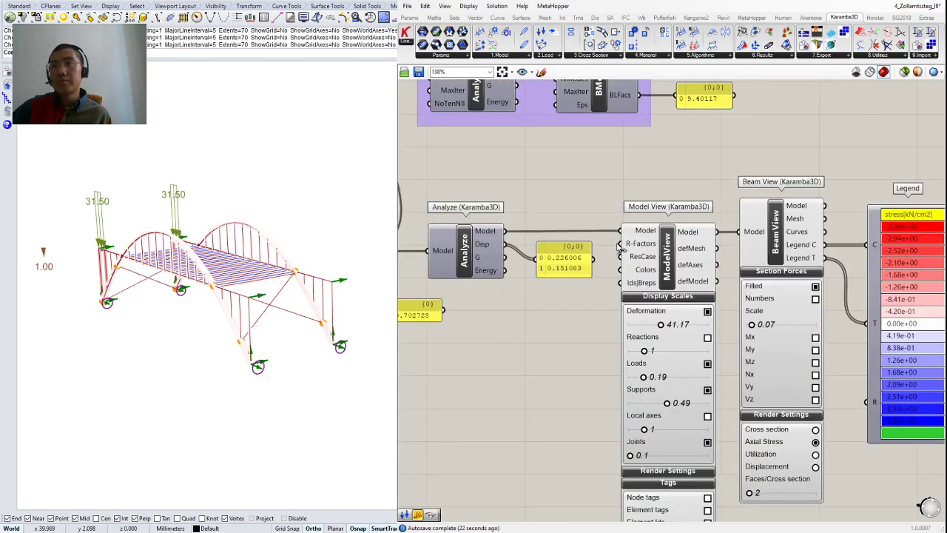
click(648, 258)
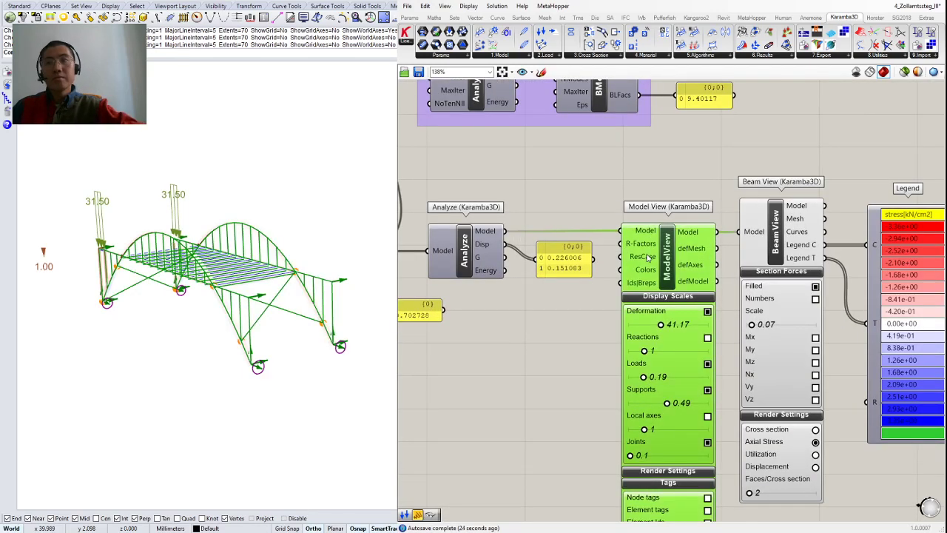
click(605, 196)
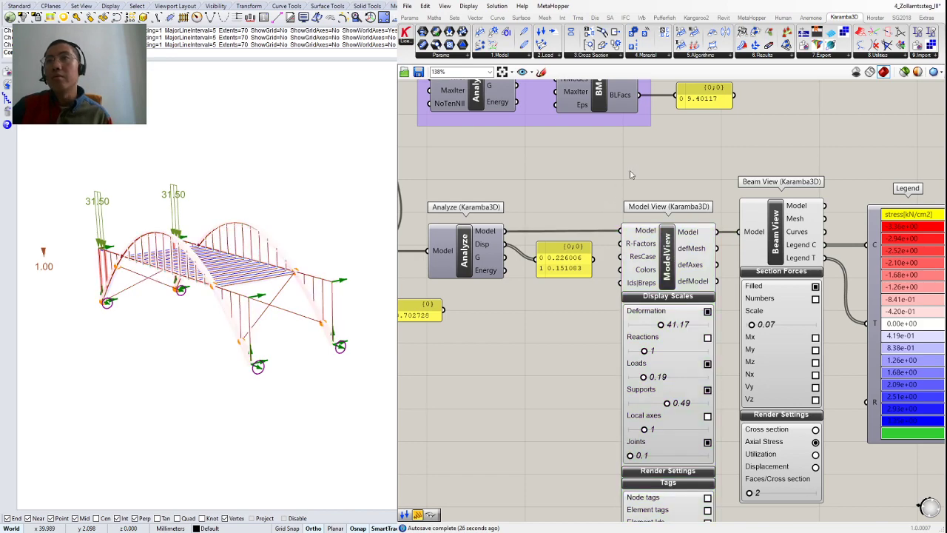
Enlarge the panel feeding the Y inputs of the two Construct Points at the definition's start and shift it away from them.
right_drag(639, 168, 750, 220)
scroll(658, 237, down, 3)
right_drag(497, 298, 742, 215)
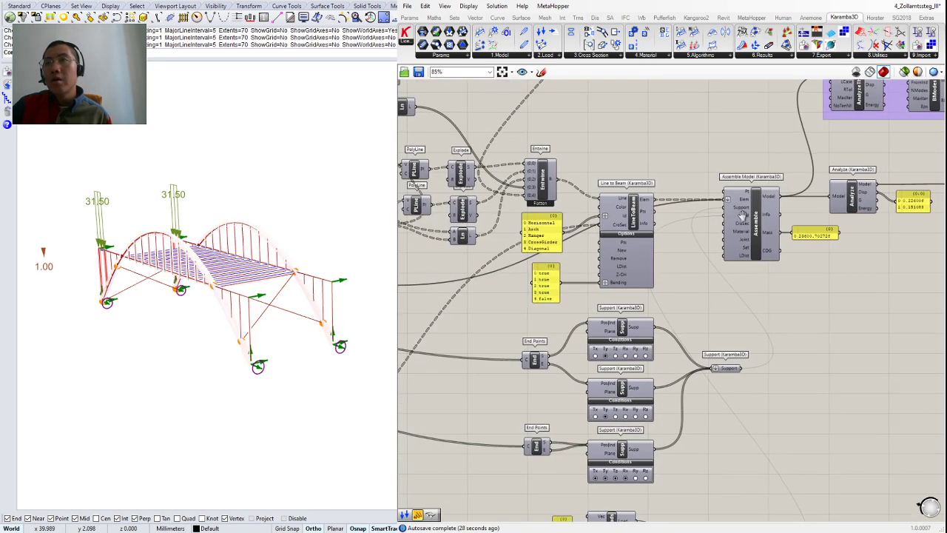
right_drag(503, 241, 769, 340)
scroll(636, 323, down, 3)
right_drag(467, 348, 742, 336)
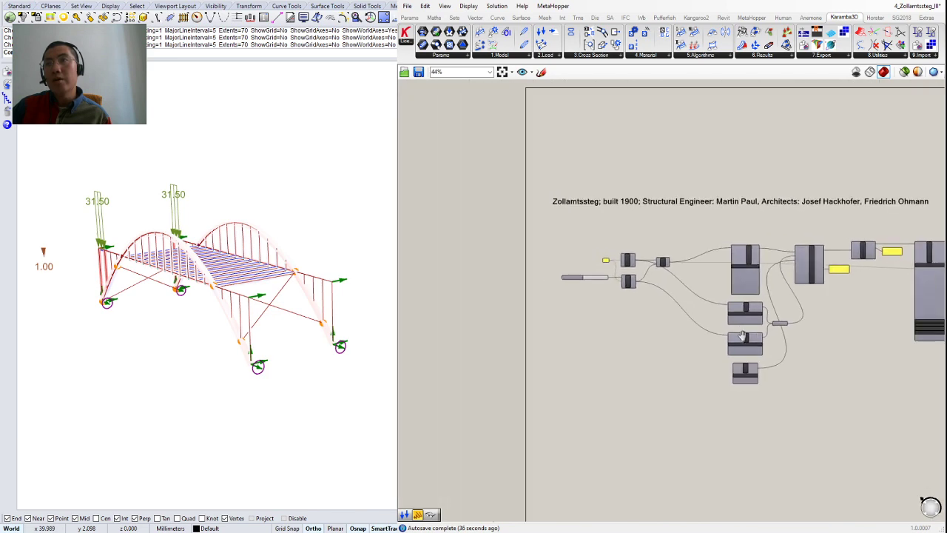
scroll(660, 311, up, 5)
scroll(529, 249, up, 3)
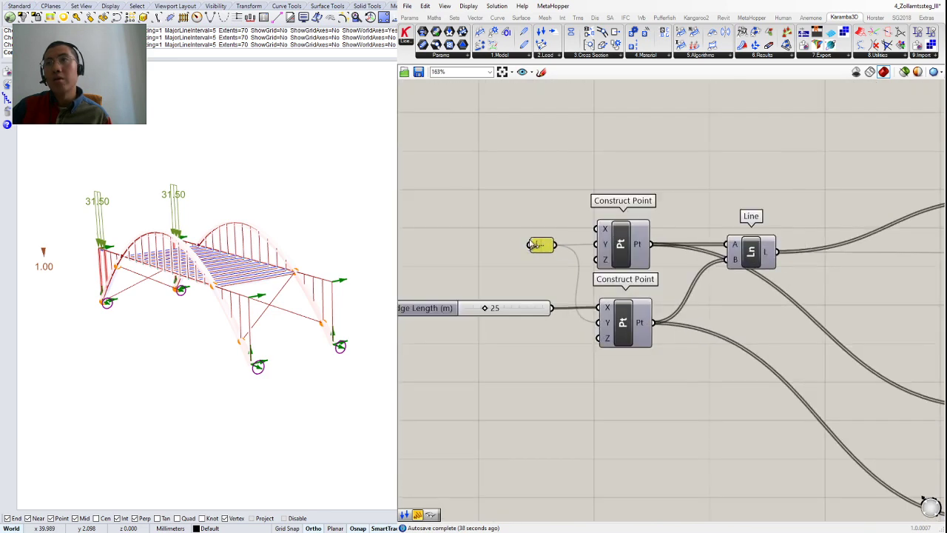
drag(529, 238, 481, 213)
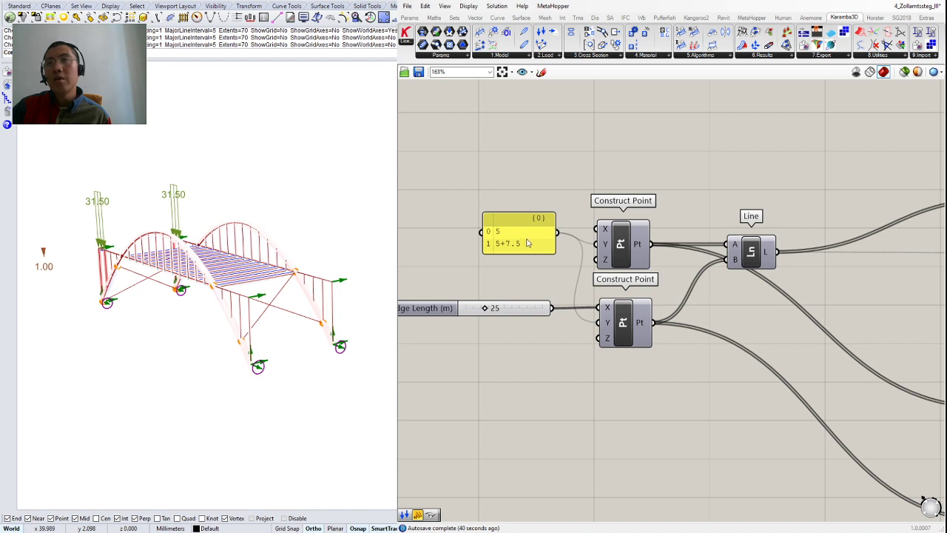
drag(532, 242, 510, 258)
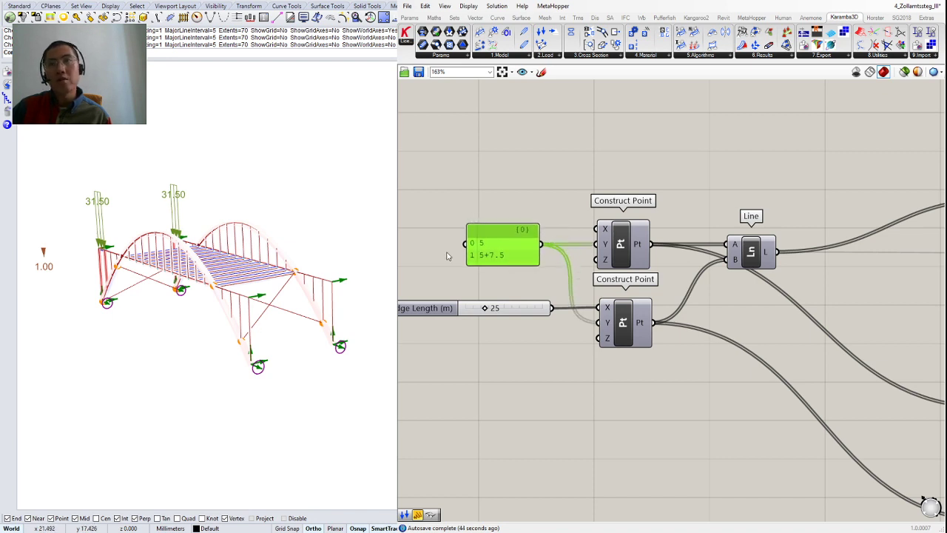
Change the second entry of the Y coordinate panel to 5+15 to widen the bridge.
click(559, 264)
click(518, 261)
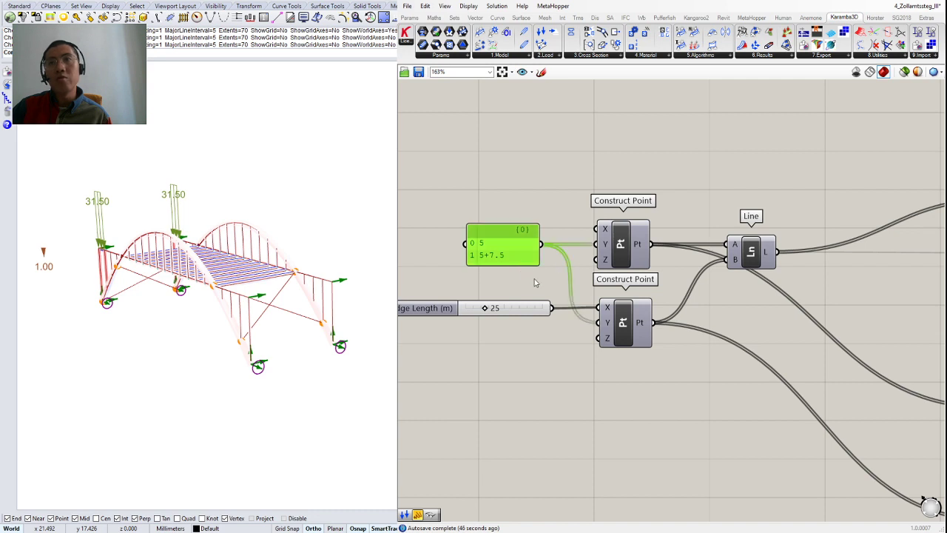
right_drag(535, 282, 558, 287)
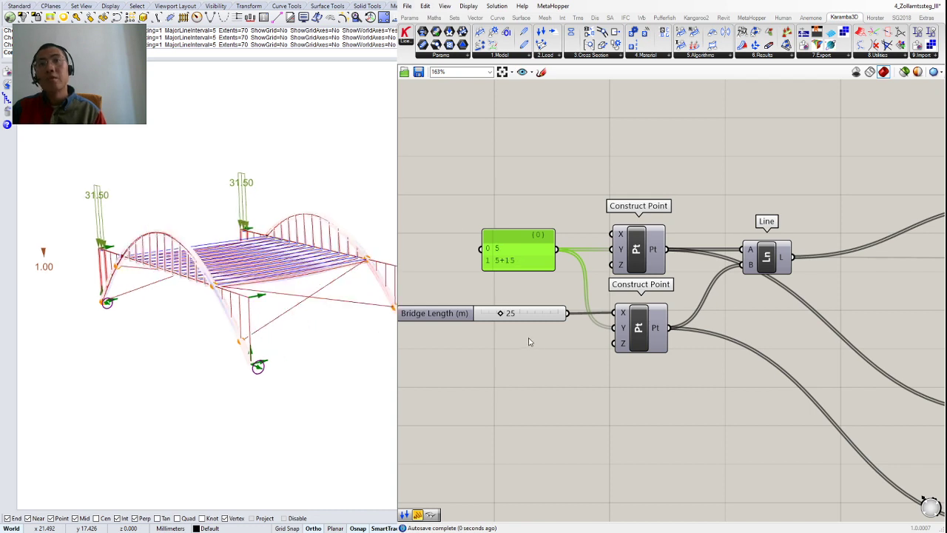
Narrow the Grasshopper window and shorten the bridge with the Bridge Length slider.
drag(360, 336, 400, 340)
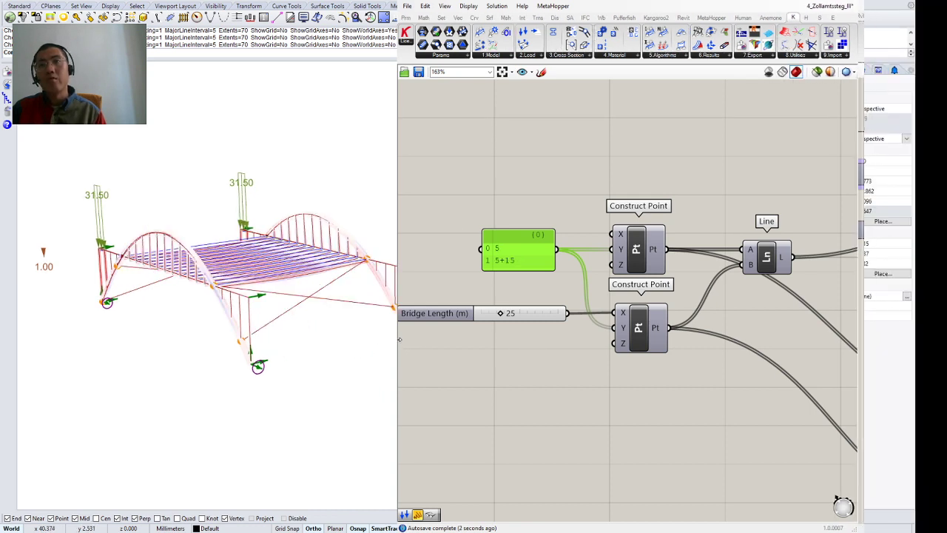
mouse_move(501, 315)
mouse_down()
mouse_move(510, 316)
mouse_move(497, 318)
mouse_up()
Raise the arches by setting the relative position of arch to bridge deck to 3 m.
scroll(497, 318, down, 8)
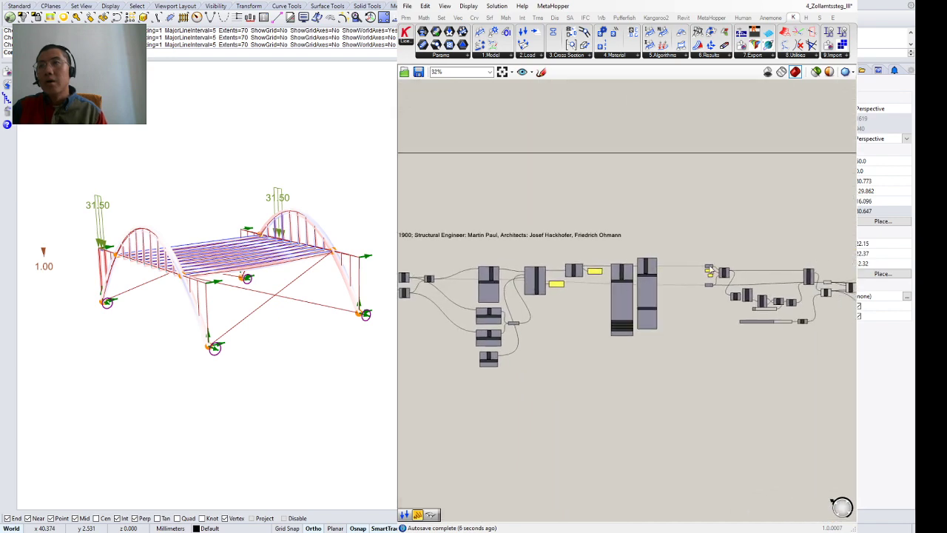
scroll(709, 274, up, 4)
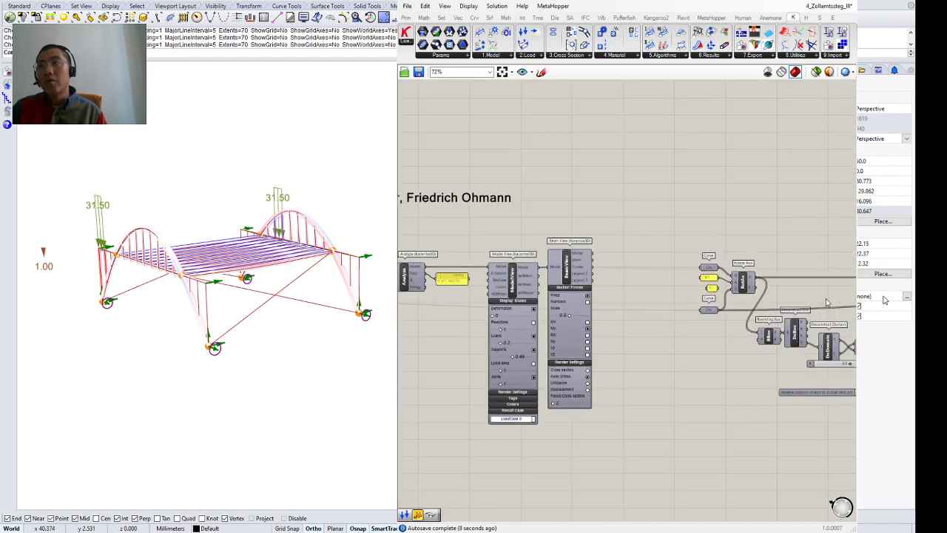
right_drag(840, 299, 603, 256)
scroll(611, 257, down, 1)
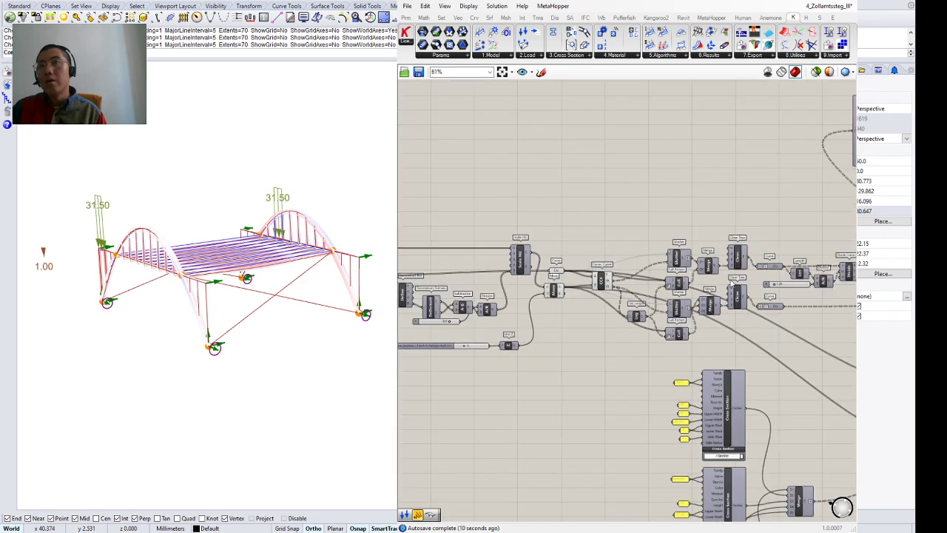
right_drag(511, 364, 652, 360)
scroll(642, 353, up, 3)
scroll(592, 344, up, 3)
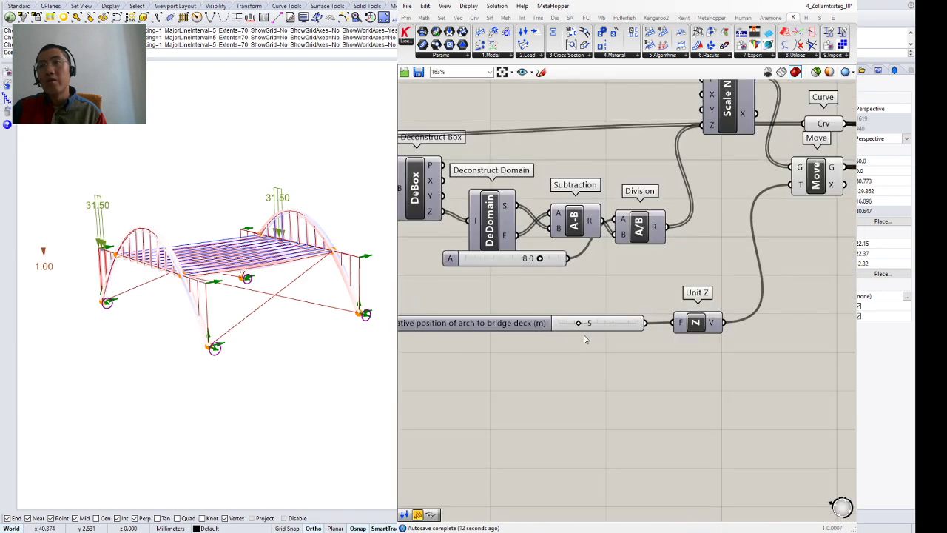
right_drag(577, 335, 617, 356)
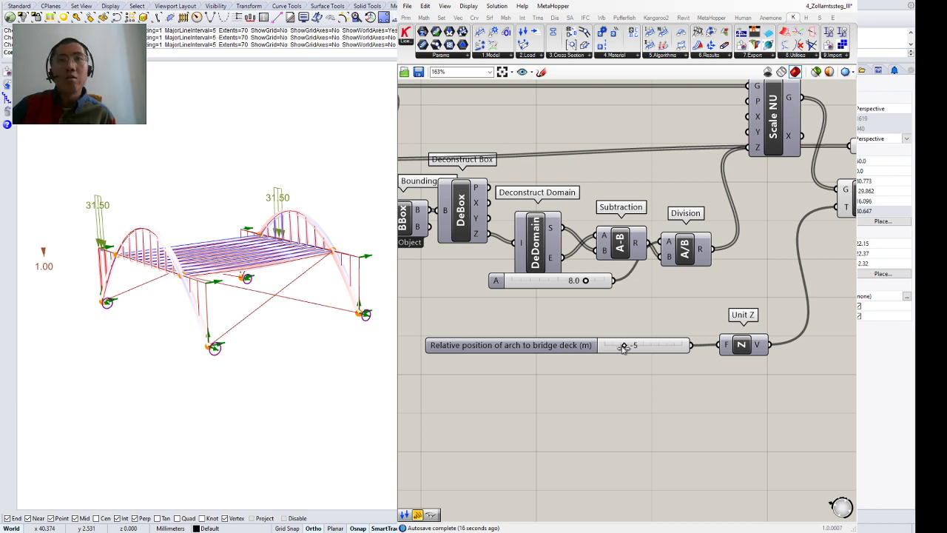
drag(623, 346, 656, 369)
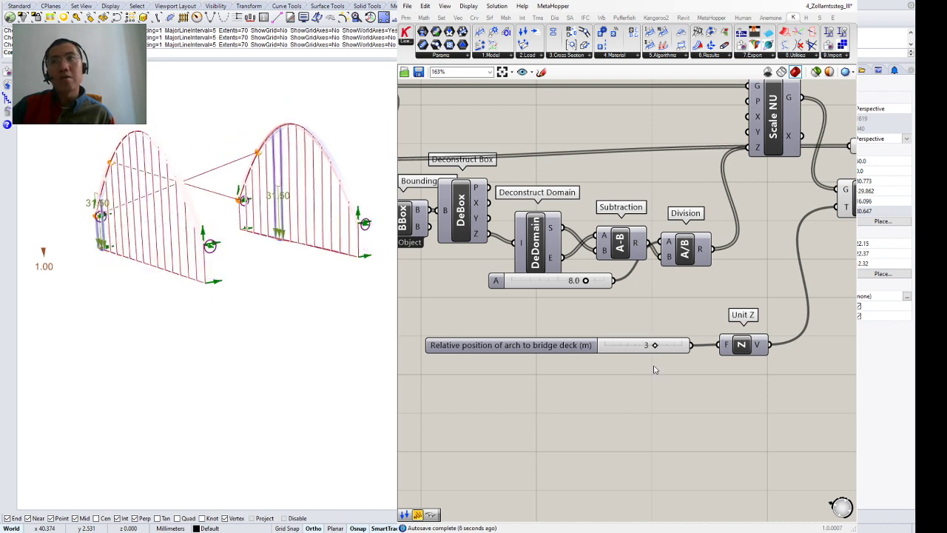
Lower the arches again by setting the relative position of arch to bridge deck to -5 m.
scroll(716, 295, down, 2)
right_drag(716, 295, 669, 342)
right_drag(718, 324, 624, 337)
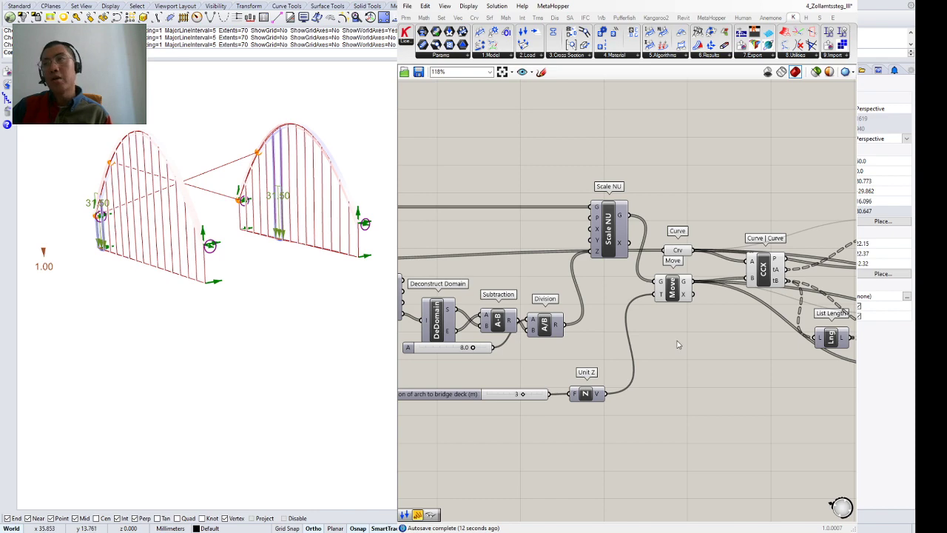
right_drag(678, 341, 701, 345)
scroll(560, 385, up, 2)
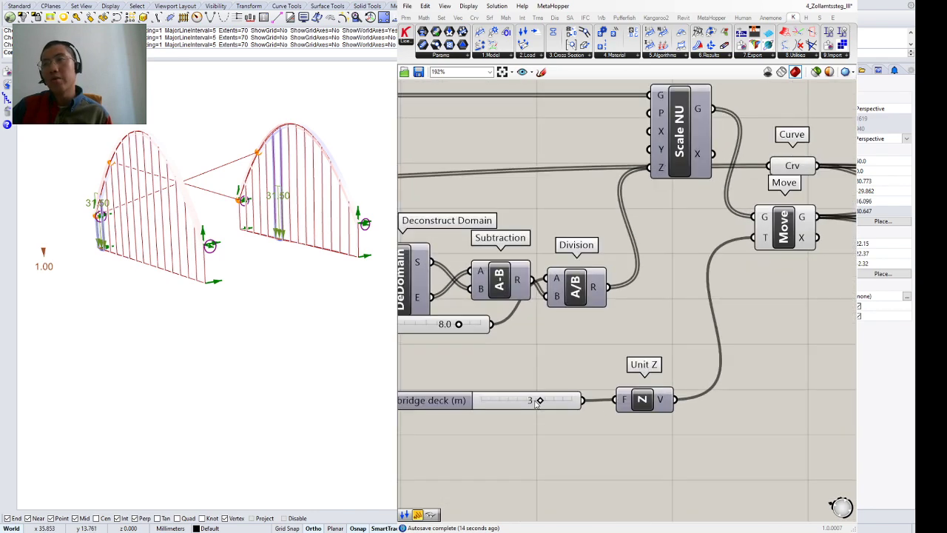
drag(539, 400, 512, 411)
scroll(641, 332, down, 6)
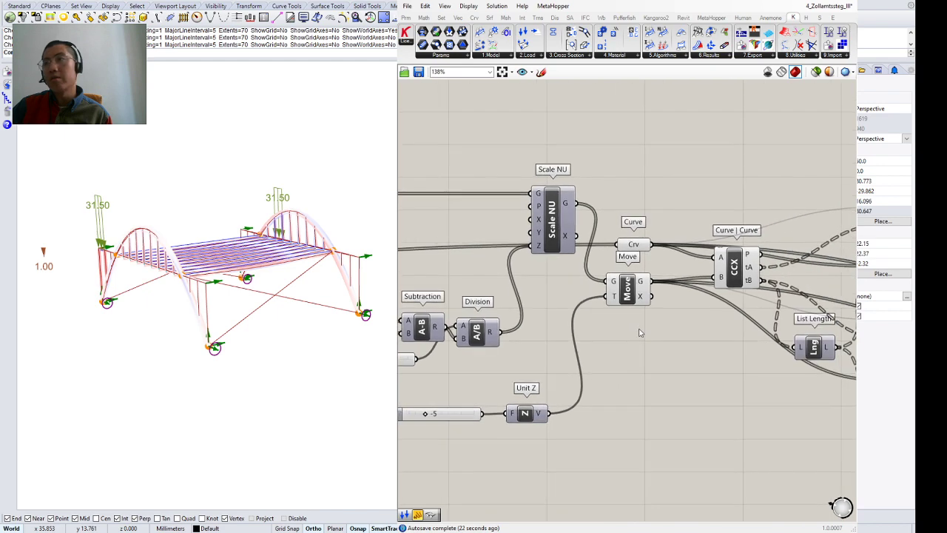
Set the divisor B of the Division feeding Divide Curve to 1.68 to space the hangers wider.
scroll(611, 320, up, 7)
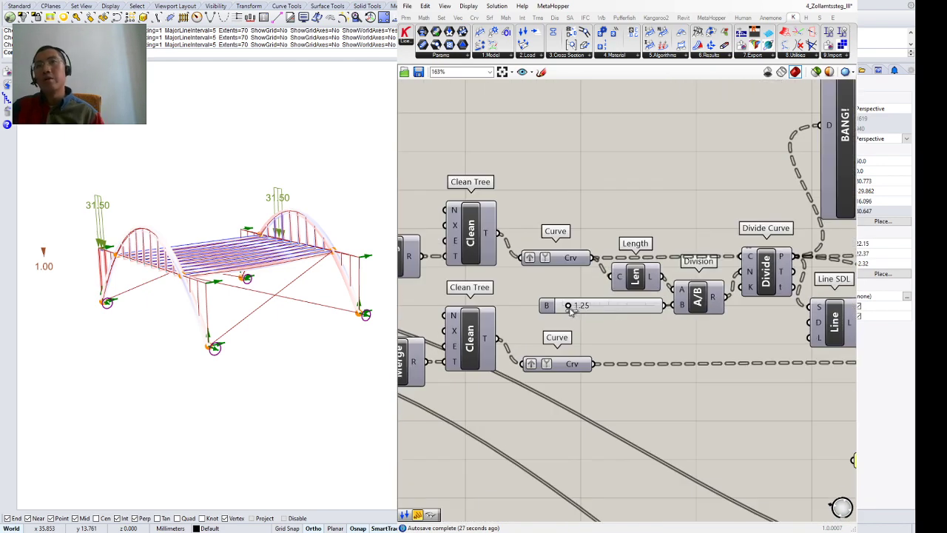
right_drag(215, 296, 258, 291)
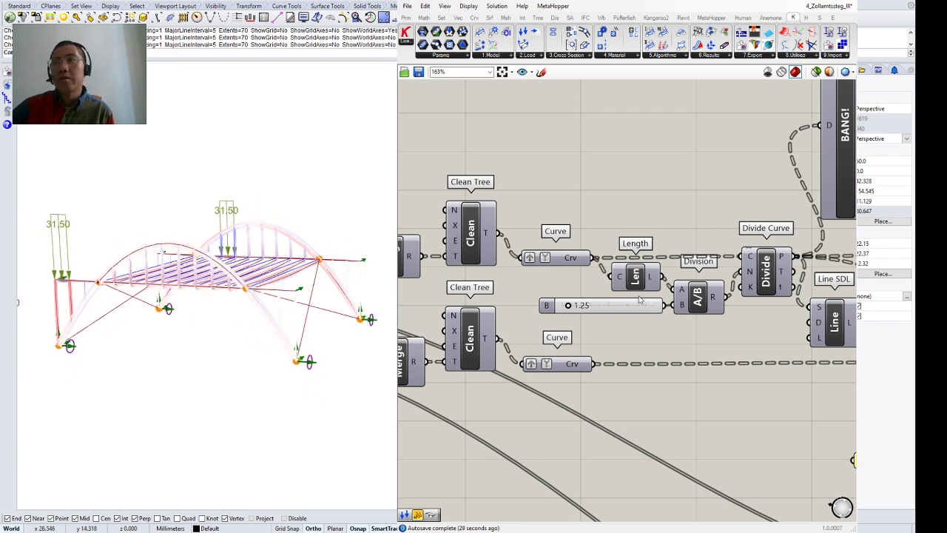
drag(569, 306, 579, 321)
scroll(527, 357, down, 3)
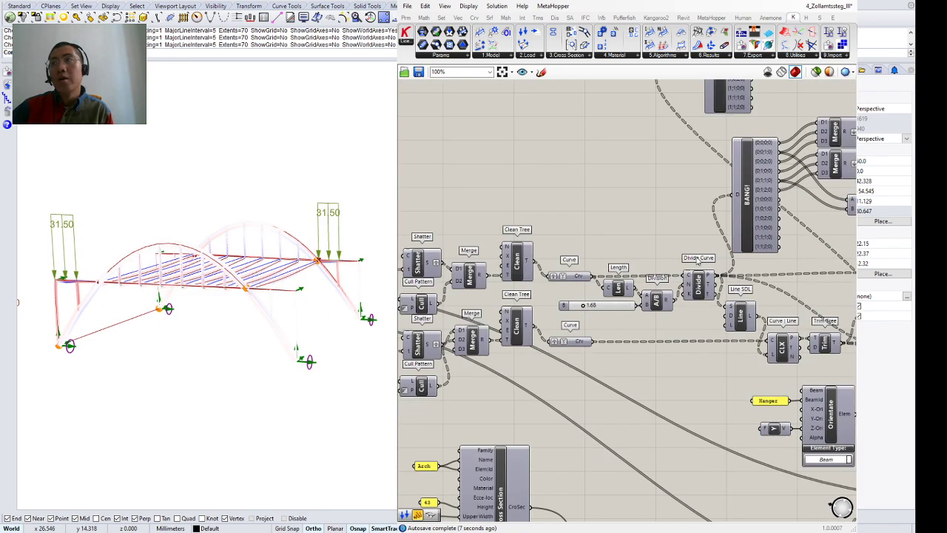
Examine the two BANG! components fed by Divide Curve and the merges, points and lines that depend on them.
scroll(528, 357, up, 1)
scroll(528, 356, down, 1)
right_drag(690, 252, 660, 275)
scroll(661, 275, up, 1)
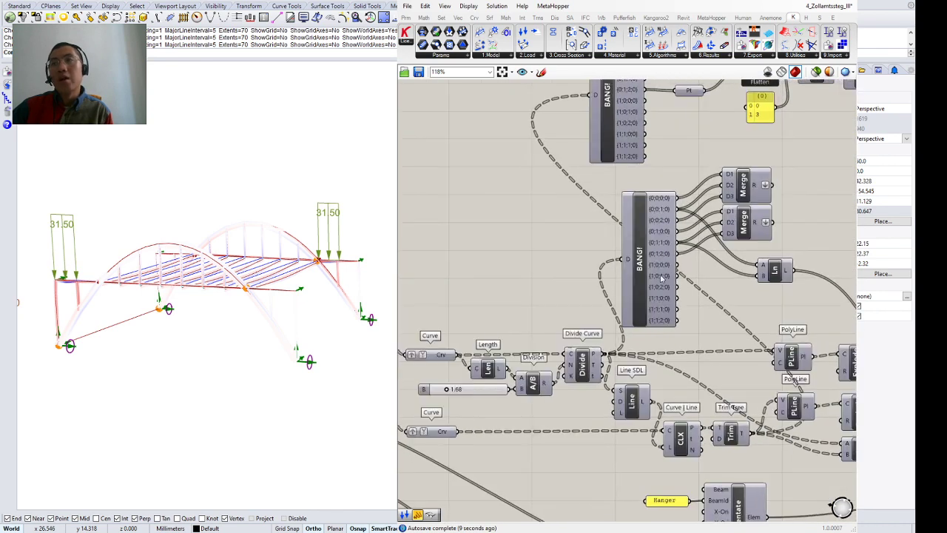
scroll(667, 274, down, 2)
right_drag(634, 243, 623, 281)
click(635, 210)
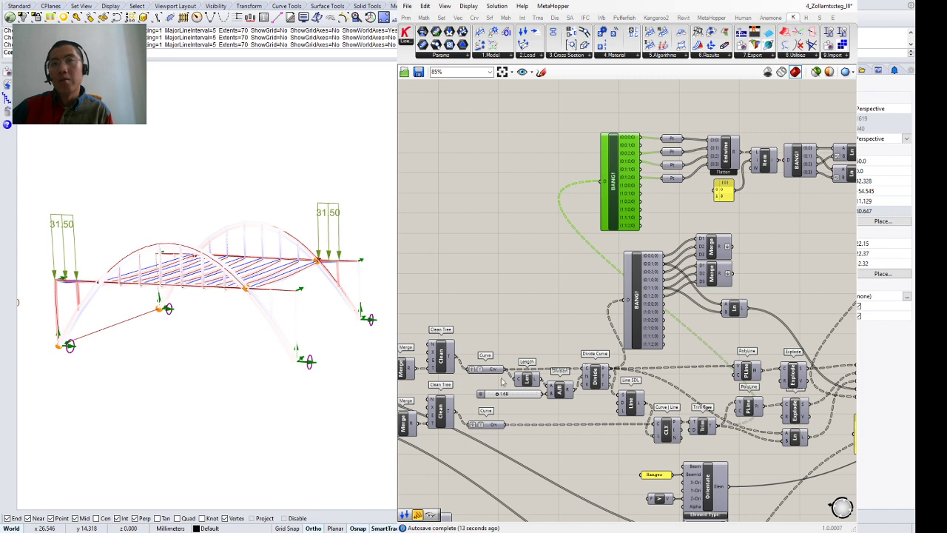
click(527, 287)
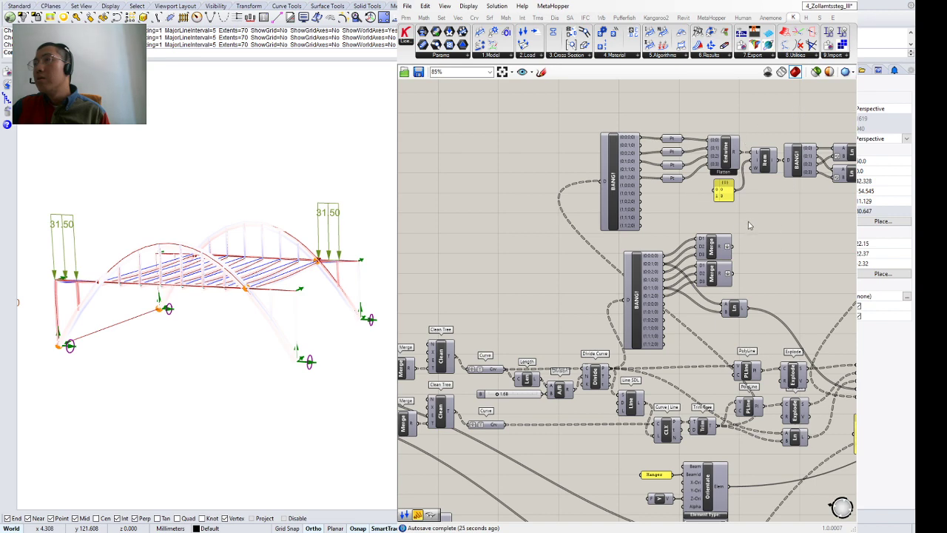
scroll(747, 221, down, 2)
right_drag(748, 222, 496, 169)
scroll(742, 305, up, 2)
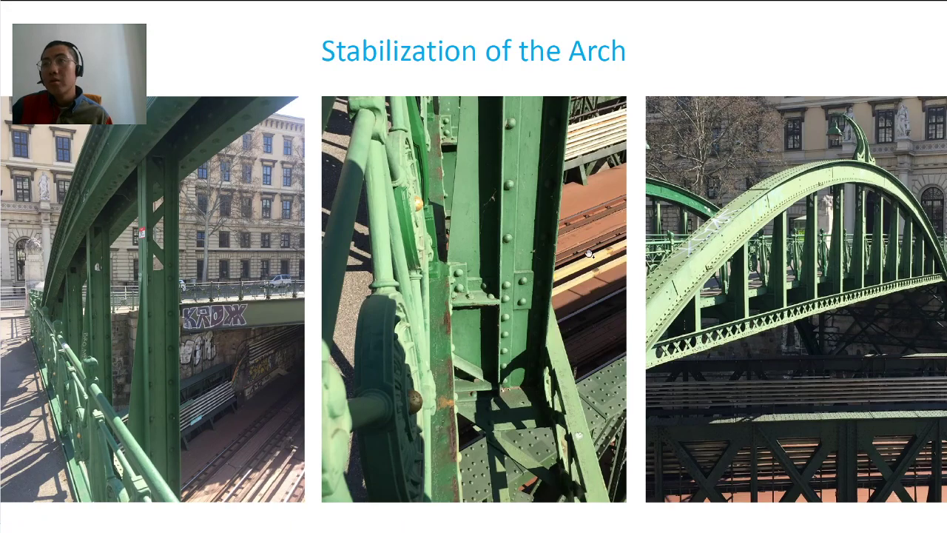
click(590, 254)
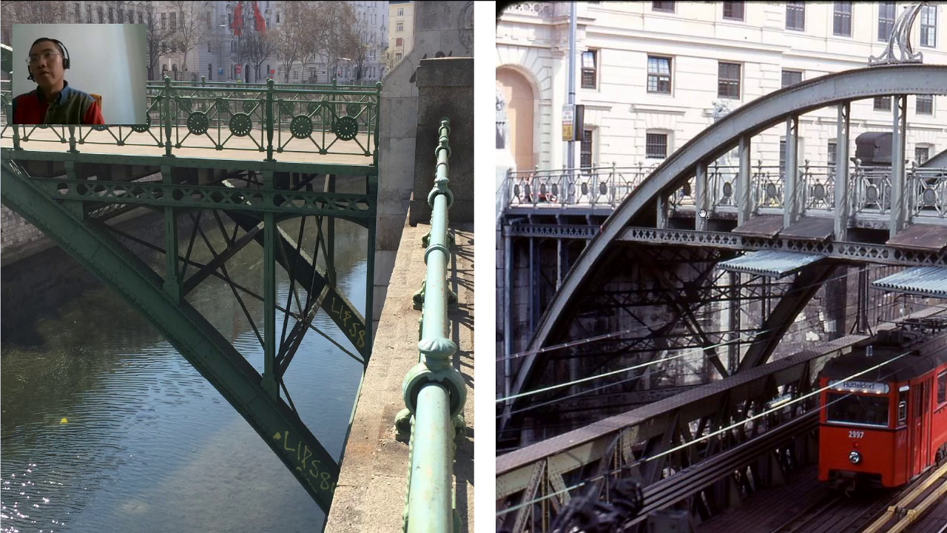
click(617, 197)
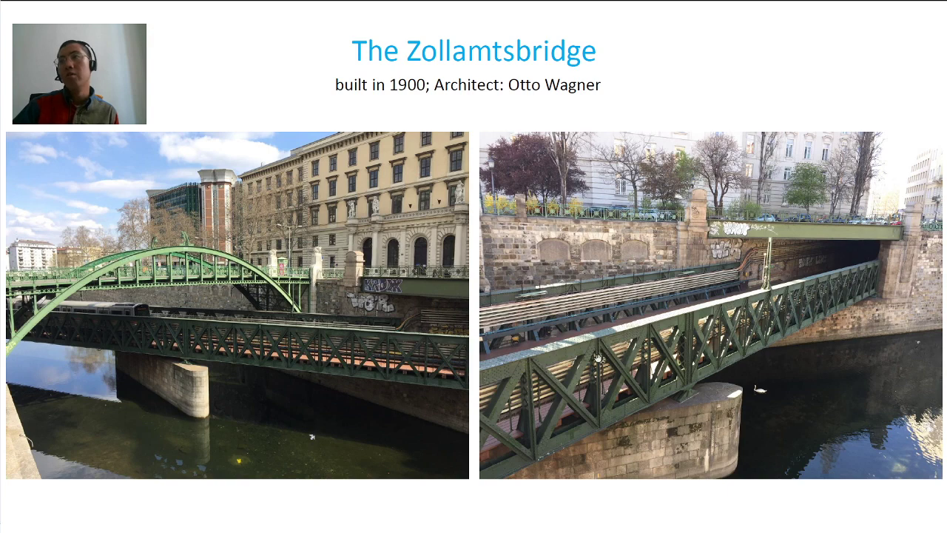
key(Escape)
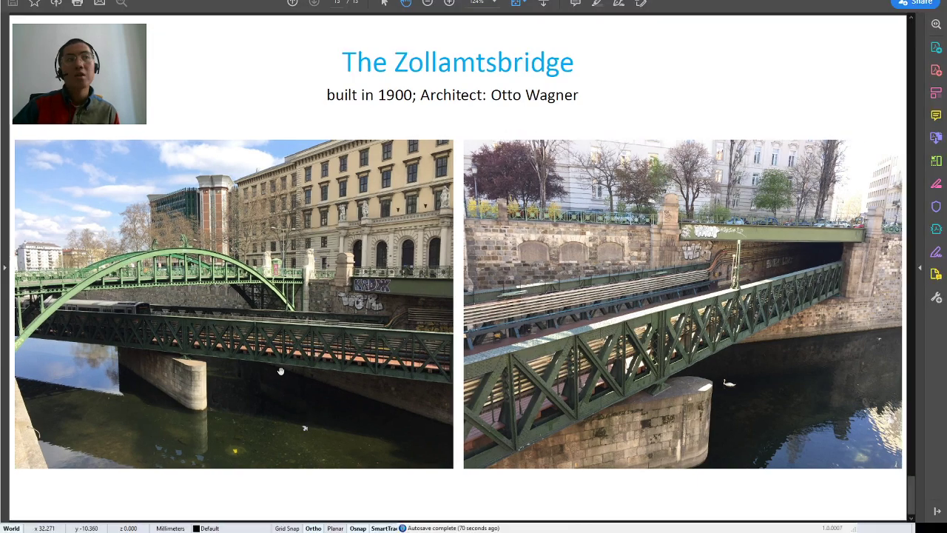
Switch to the 4b_ArchDifferentLoads definition in Grasshopper, widen its window and frame the arch in the Rhino viewport.
key(alt+Tab)
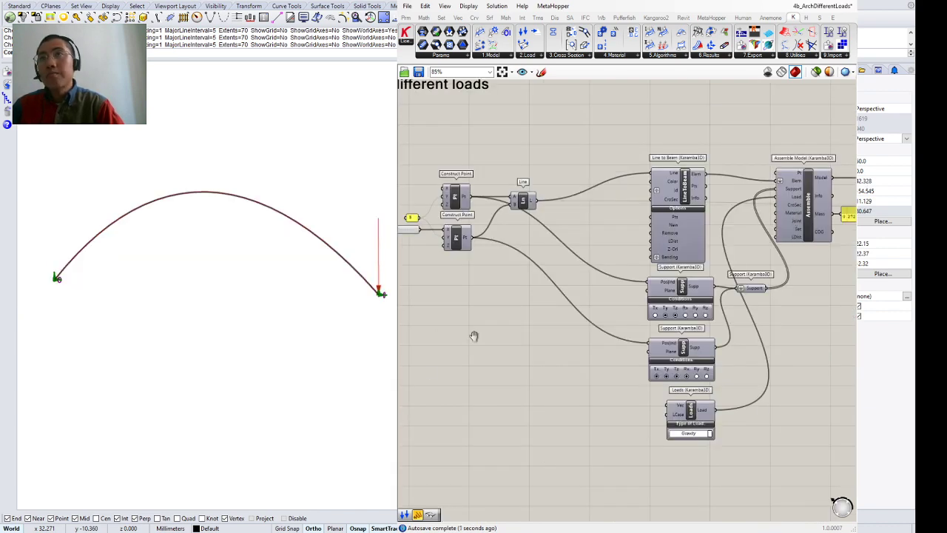
right_drag(473, 336, 578, 338)
scroll(590, 352, down, 2)
scroll(590, 354, up, 2)
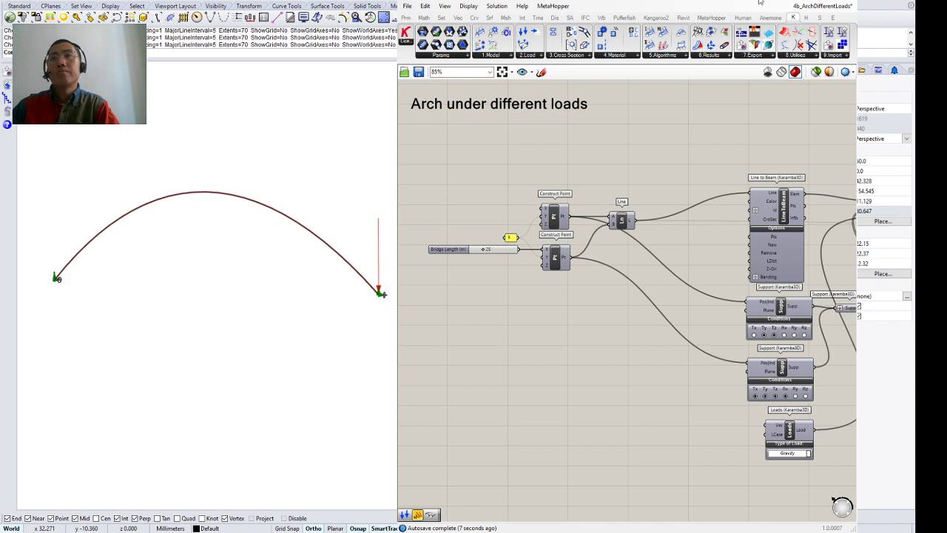
drag(398, 237, 356, 230)
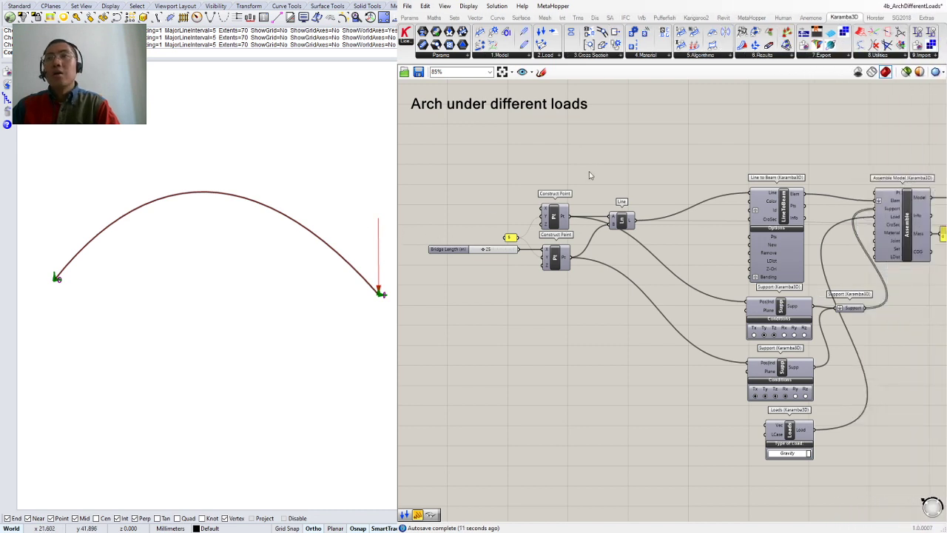
right_drag(290, 275, 234, 288)
right_drag(298, 276, 257, 284)
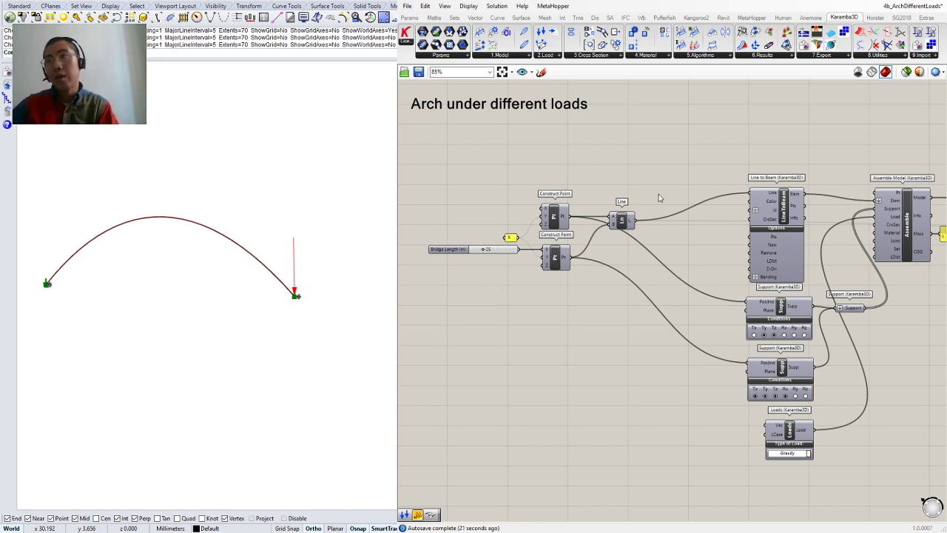
Turn on the preview of the Line component and of the upper Curve parameter feeding Rotate Axis.
middle_click(622, 225)
click(625, 219)
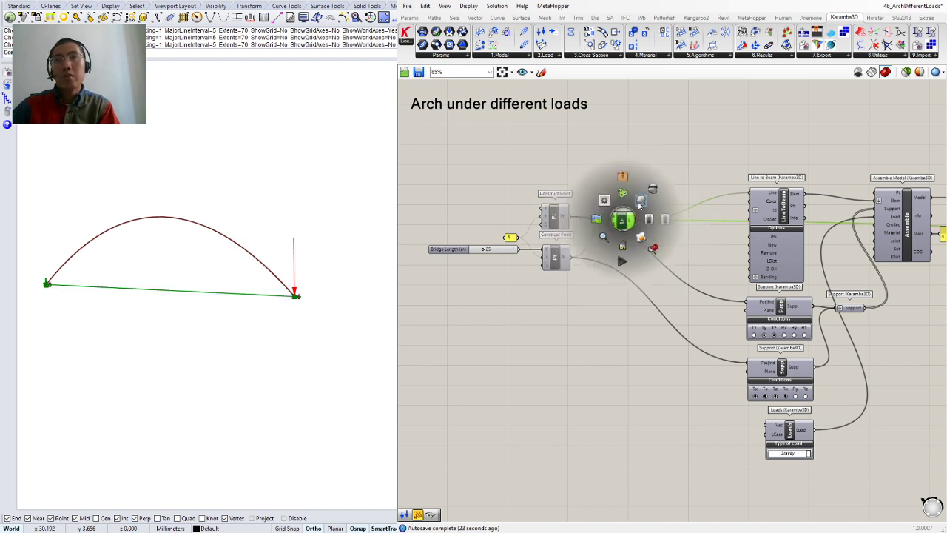
right_drag(741, 198, 701, 198)
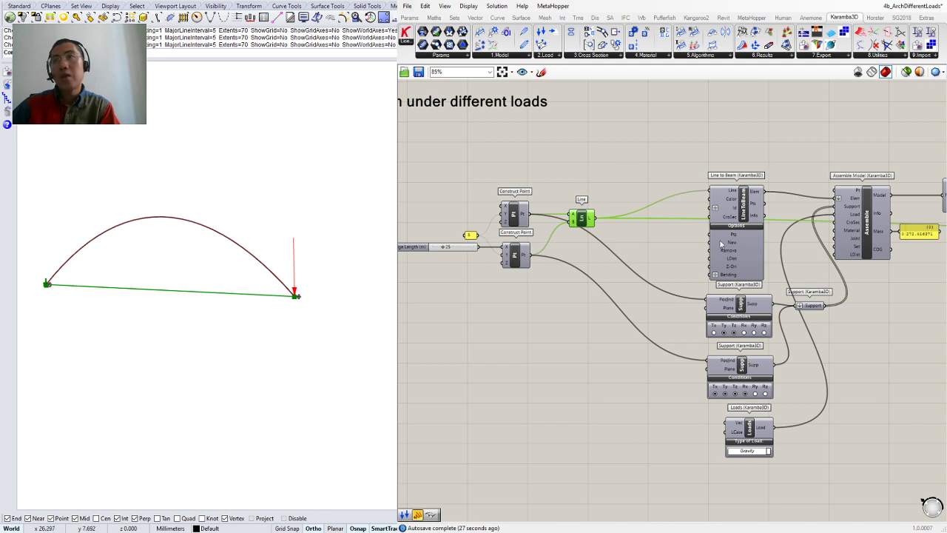
right_drag(800, 216, 719, 221)
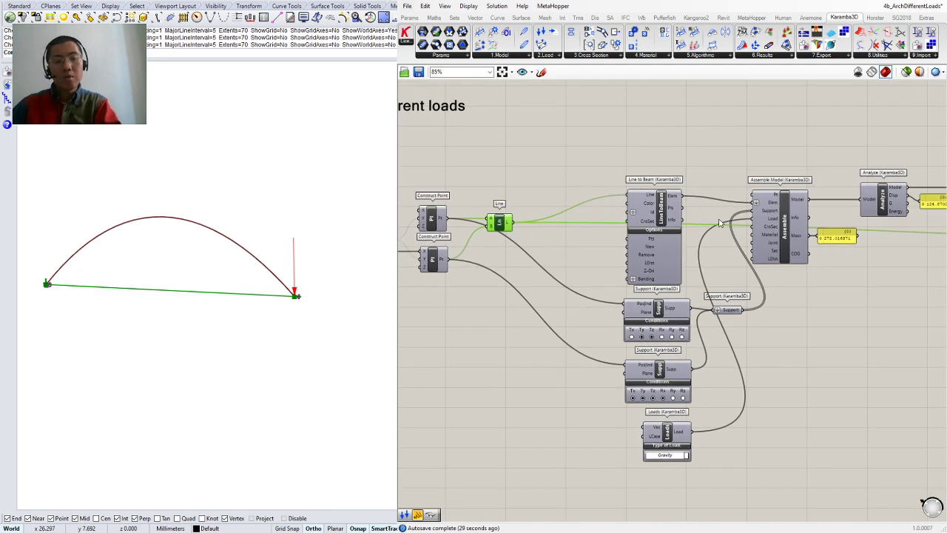
right_drag(896, 232, 648, 230)
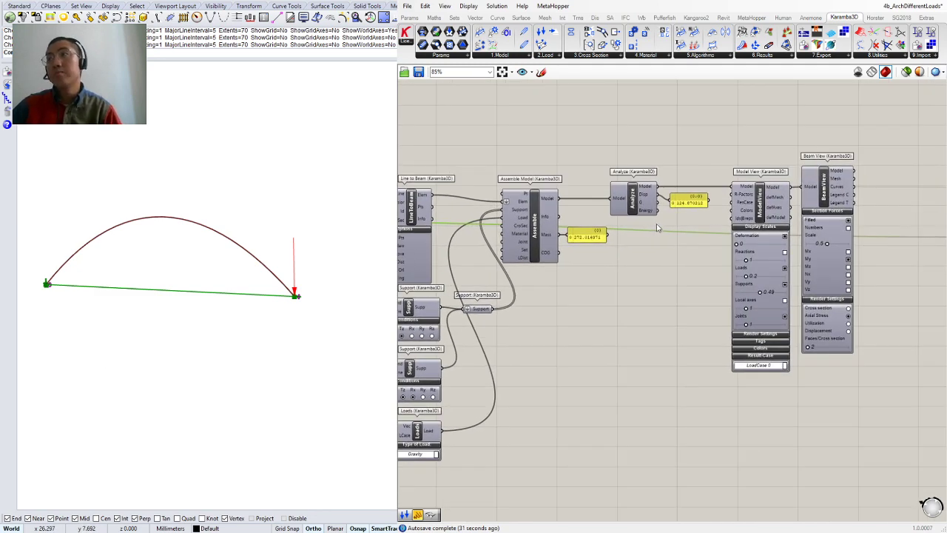
right_drag(832, 233, 675, 242)
click(843, 198)
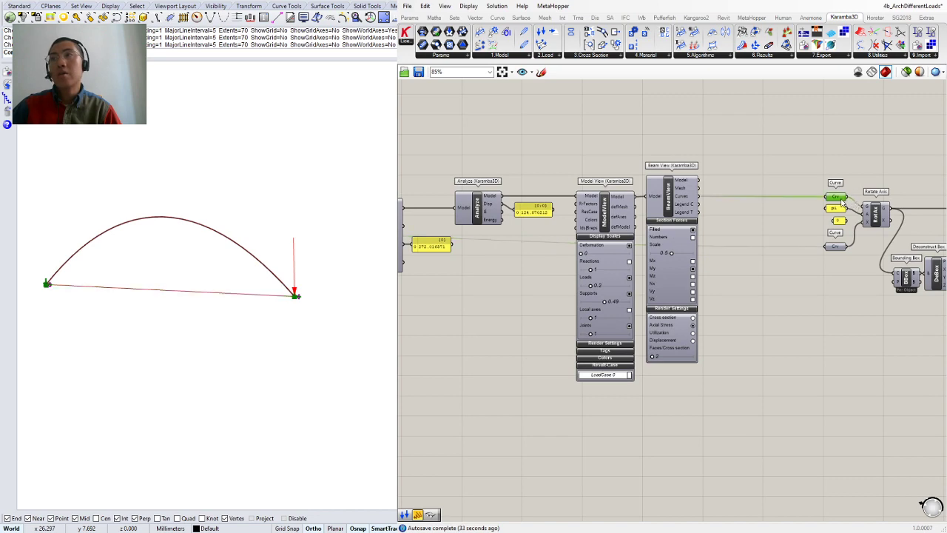
key(space)
click(856, 179)
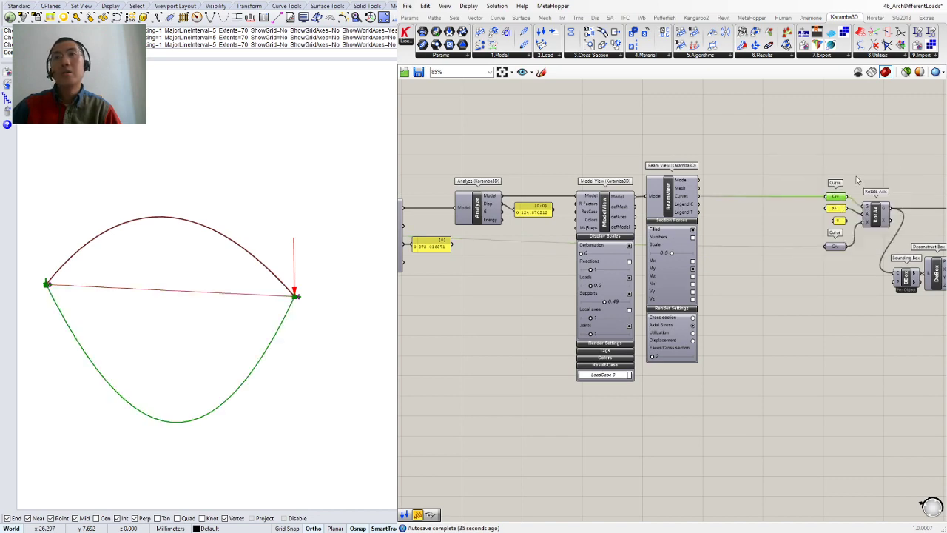
Inspect the gravity Loads component below the two Supports that feeds Assemble Model.
mouse_move(819, 219)
right_down()
mouse_move(797, 281)
mouse_move(704, 288)
mouse_move(704, 269)
right_up()
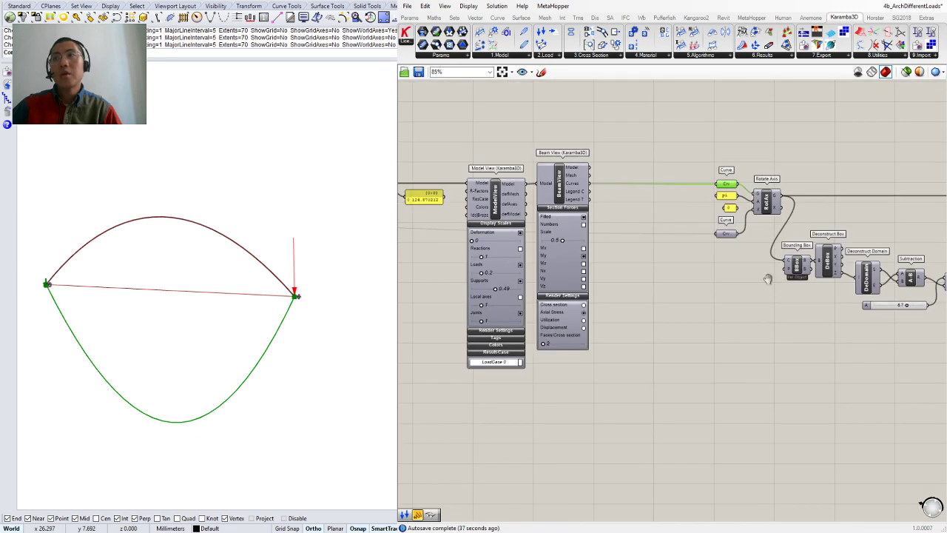
mouse_move(766, 287)
right_down()
mouse_move(641, 287)
mouse_move(555, 303)
mouse_move(539, 370)
mouse_move(742, 318)
right_up()
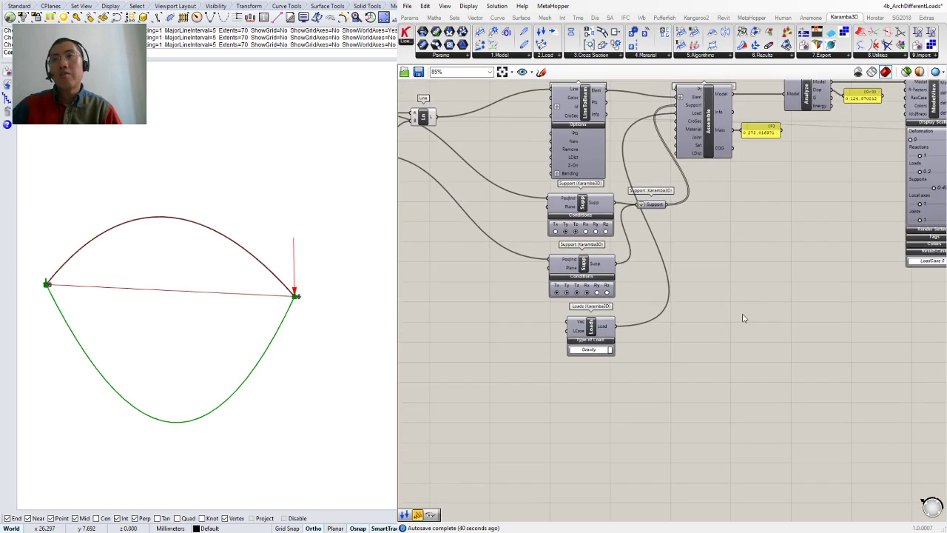
scroll(620, 335, up, 2)
drag(581, 335, 577, 347)
scroll(576, 344, down, 3)
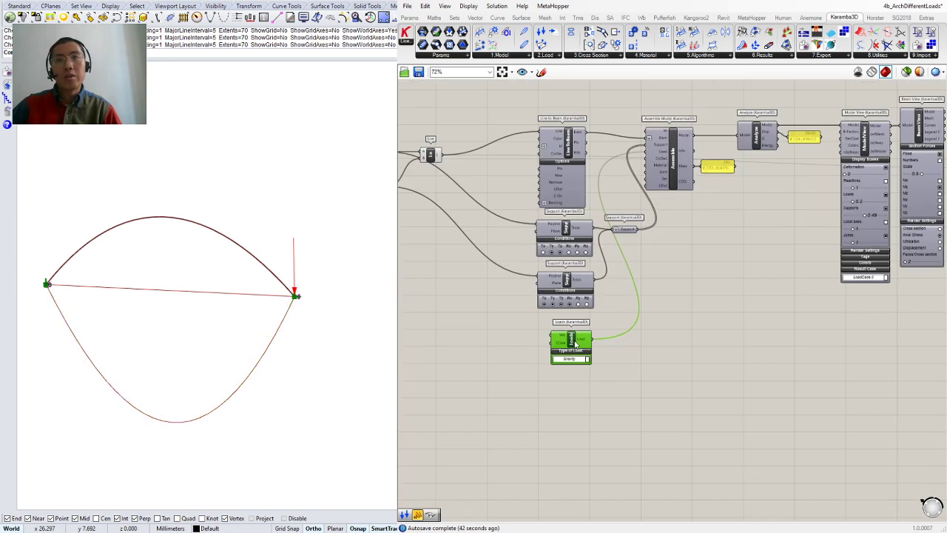
Turn on the preview of the Scale NU component between Rotate Axis and Divide Curve.
right_drag(704, 300, 650, 314)
scroll(649, 314, up, 2)
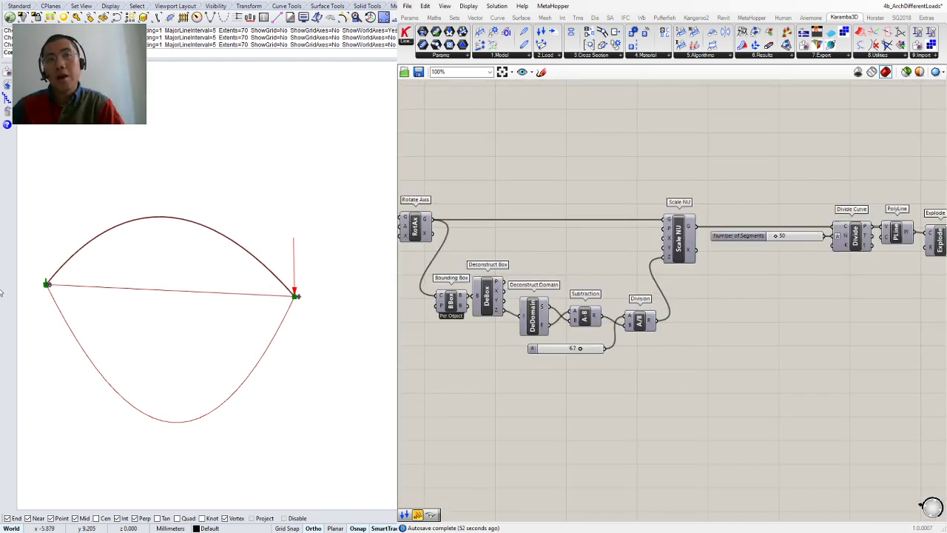
right_drag(718, 303, 668, 309)
scroll(667, 310, down, 2)
scroll(588, 299, up, 2)
right_drag(888, 302, 652, 300)
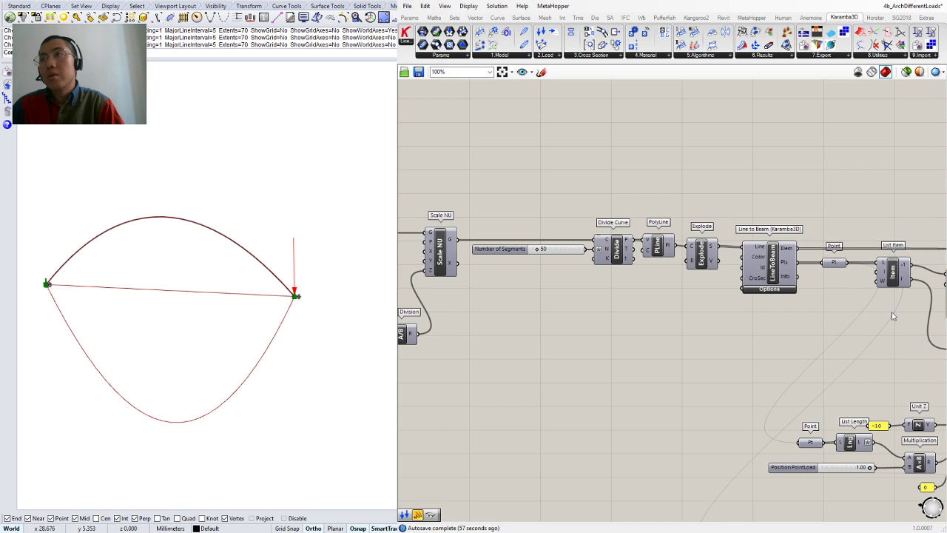
right_drag(495, 327, 773, 314)
click(719, 243)
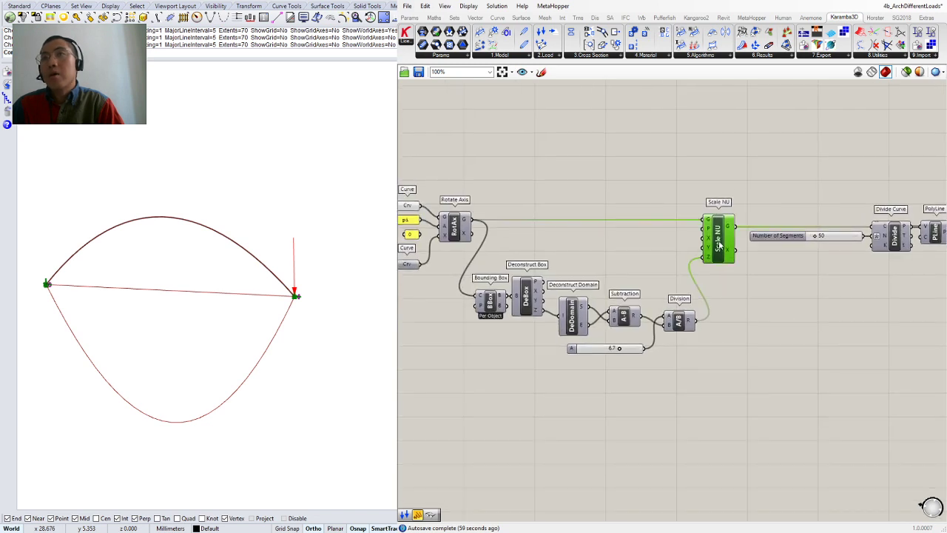
middle_click(718, 241)
click(699, 236)
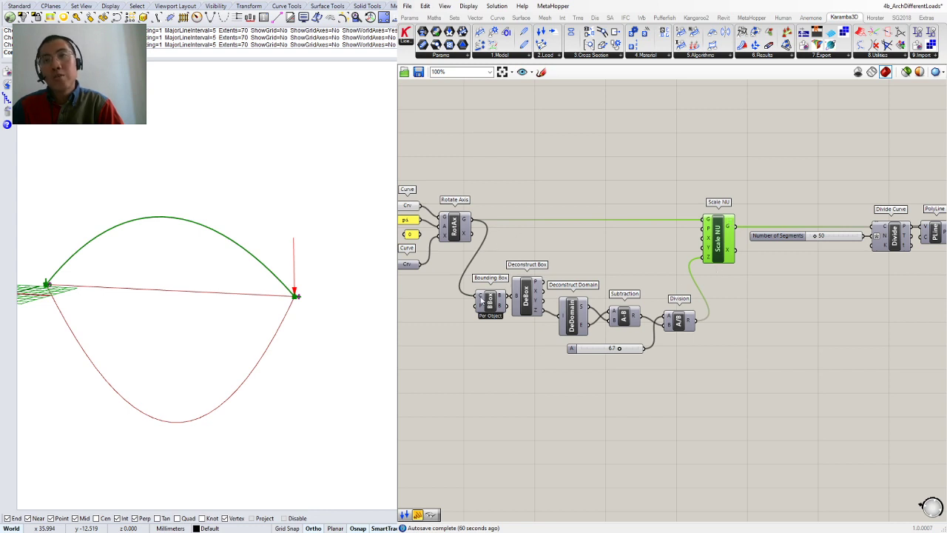
Compare the upper Curve parameter feeding Rotate Axis with the Scale NU output in the Rhino viewport.
right_drag(489, 296, 760, 286)
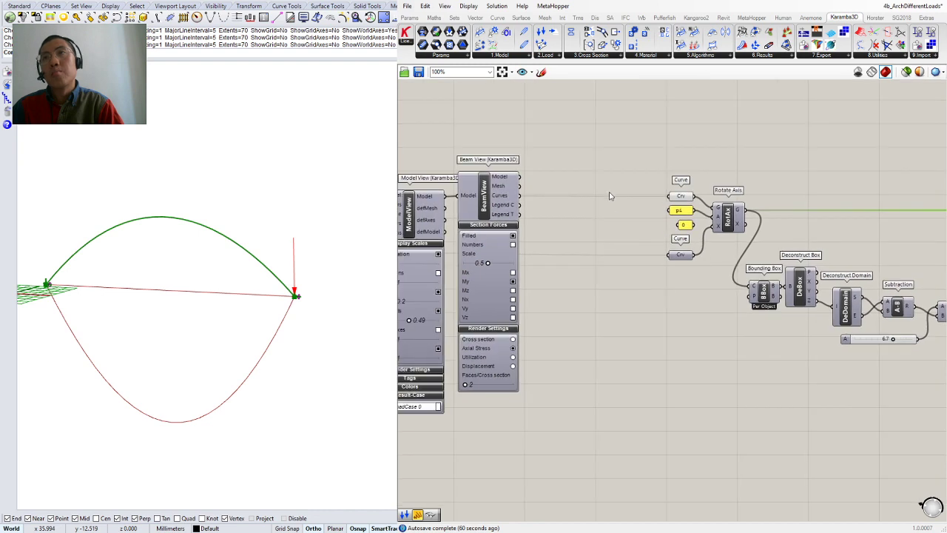
click(683, 197)
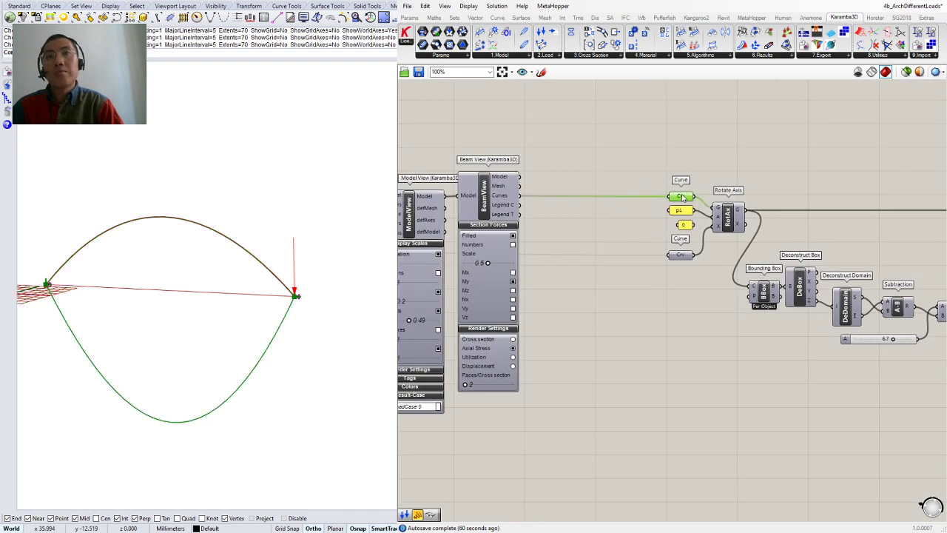
scroll(751, 187, down, 2)
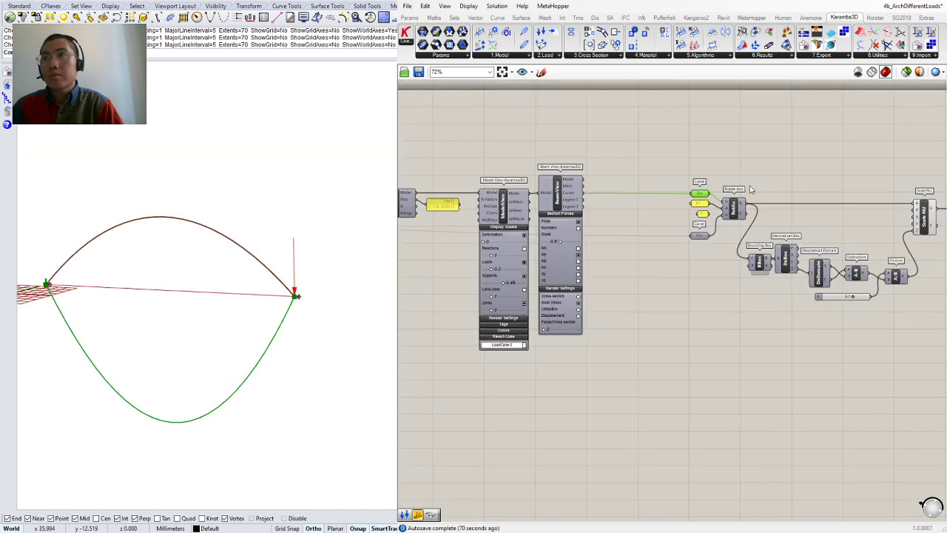
right_drag(871, 185, 549, 194)
scroll(561, 196, up, 2)
click(602, 227)
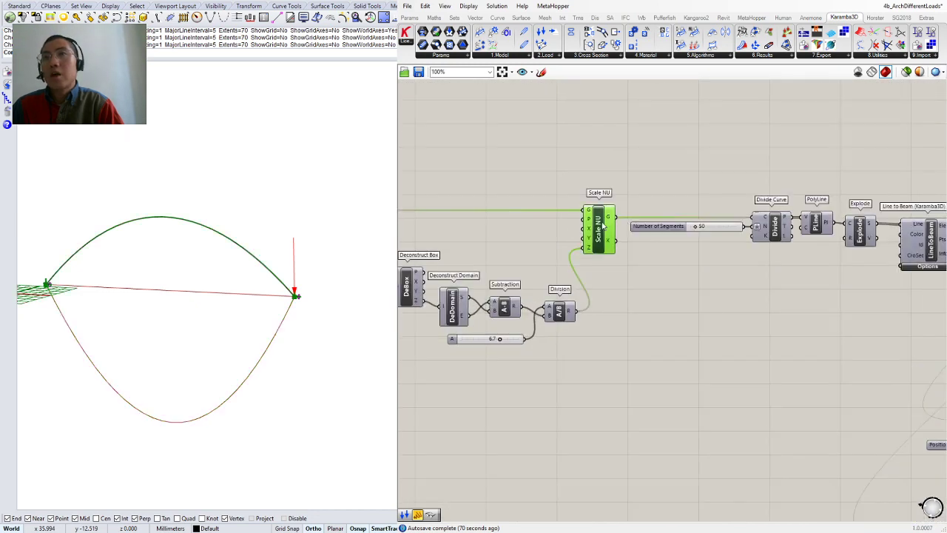
Examine the chain from Divide Curve through Line to Beam to the two Supports and the three Loads components.
right_drag(900, 276, 694, 274)
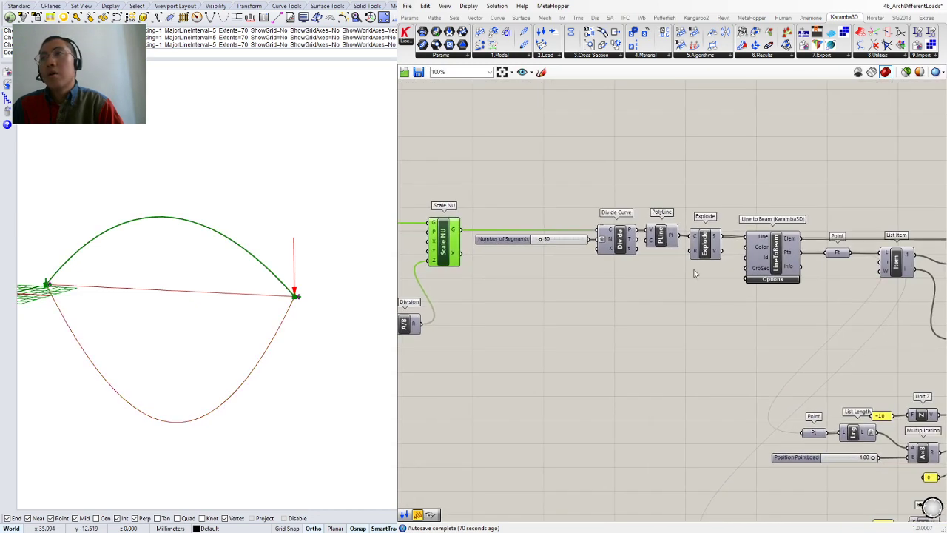
click(628, 249)
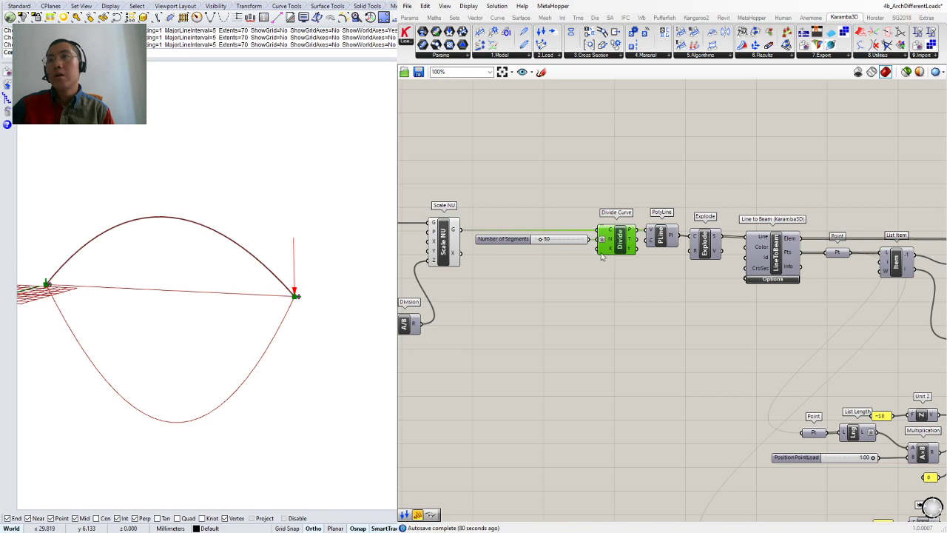
click(639, 297)
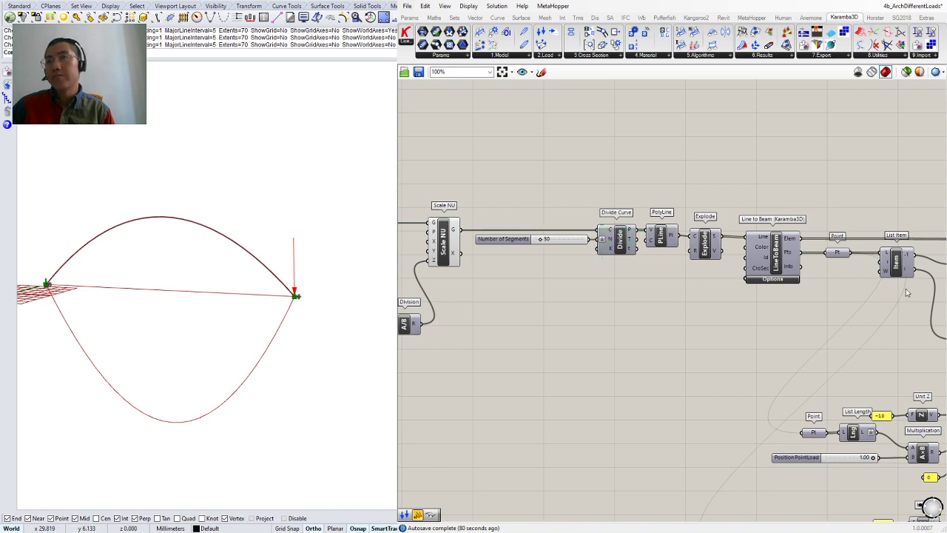
right_drag(907, 292, 691, 264)
scroll(692, 265, down, 2)
right_drag(806, 258, 678, 256)
scroll(578, 278, up, 2)
right_drag(507, 278, 613, 269)
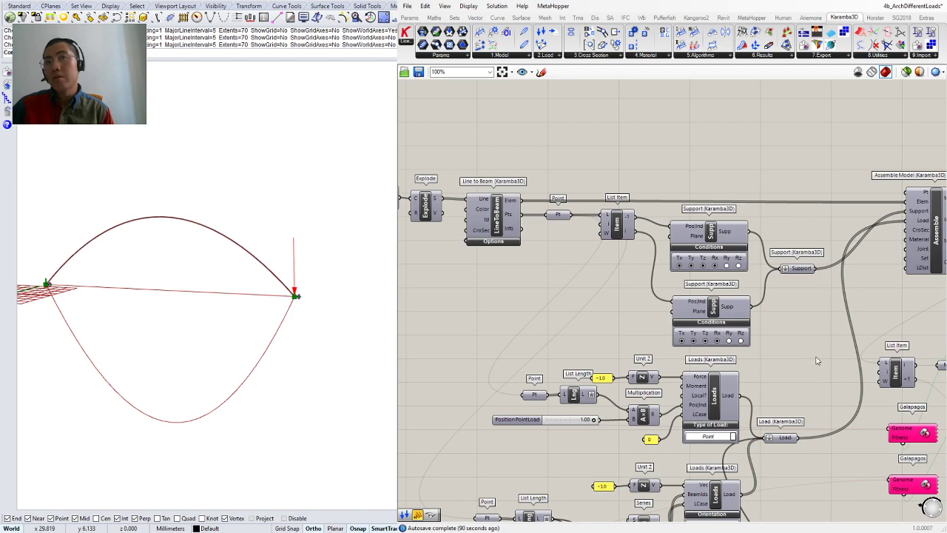
right_drag(813, 357, 790, 239)
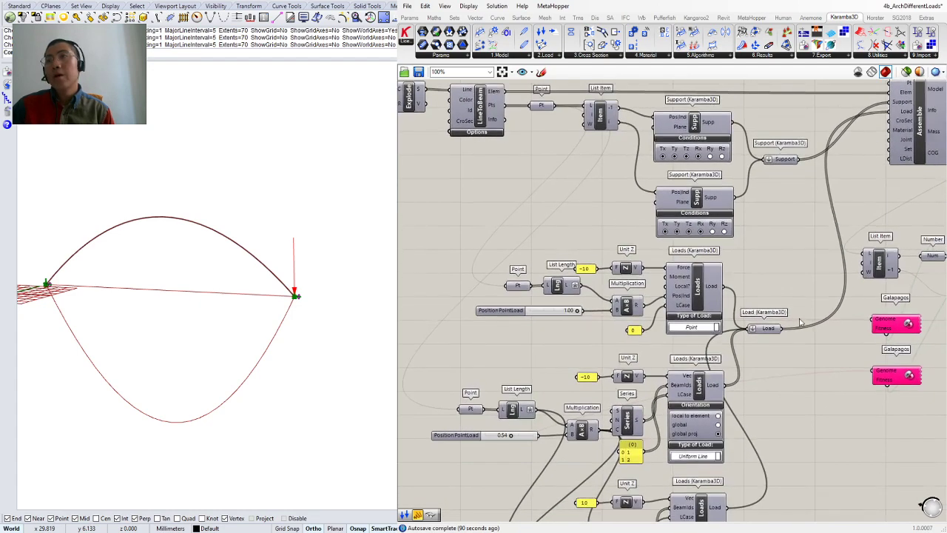
right_drag(806, 313, 809, 222)
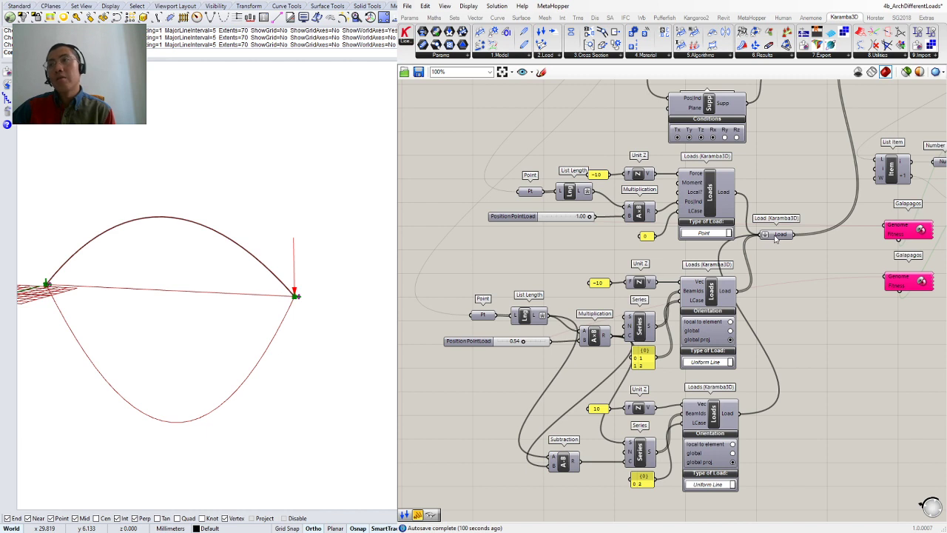
Move the merged Load parameter further along the canvas, level with the middle Loads component, to untangle its wires.
drag(775, 237, 810, 295)
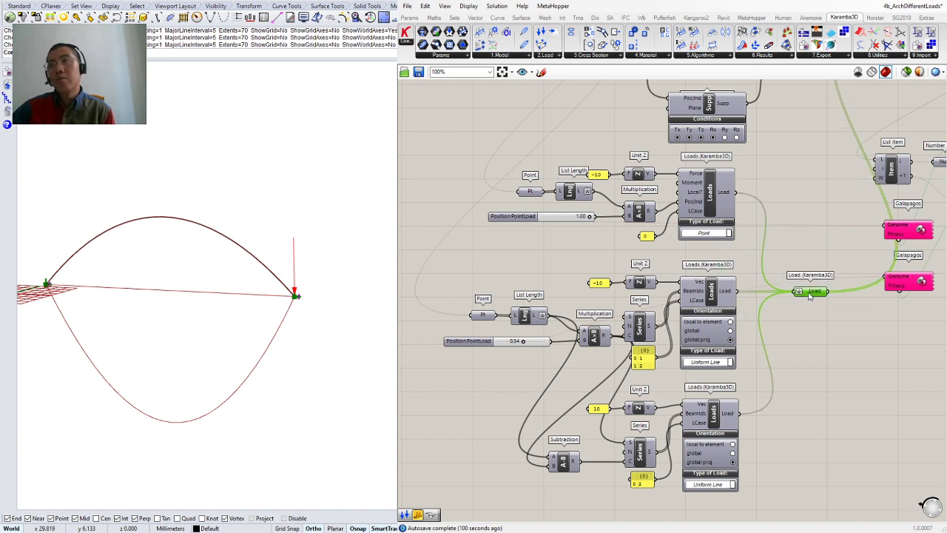
click(801, 245)
mouse_move(817, 244)
right_down()
mouse_move(797, 250)
mouse_move(806, 252)
right_up()
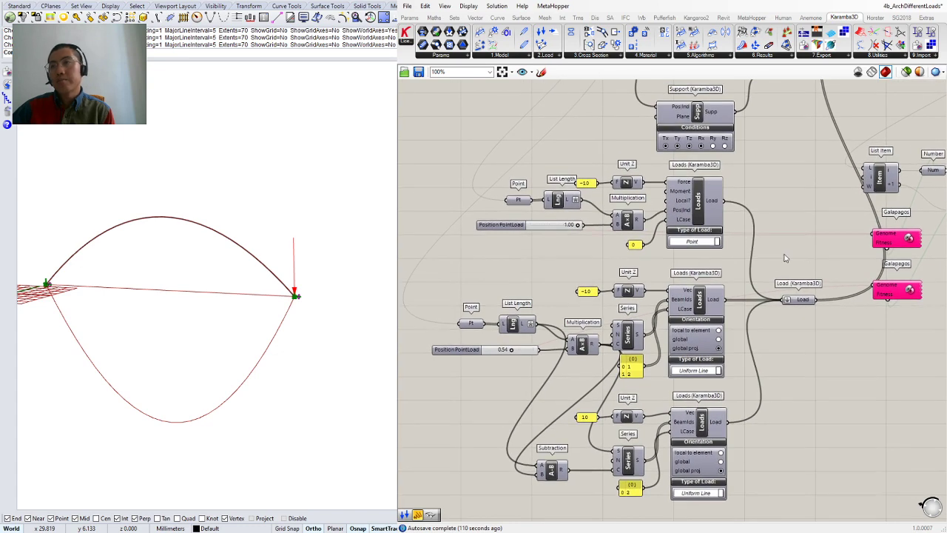
Move the point load along the arch, testing PositionPointLoad at 0.50 and leaving it at 0.28.
click(711, 215)
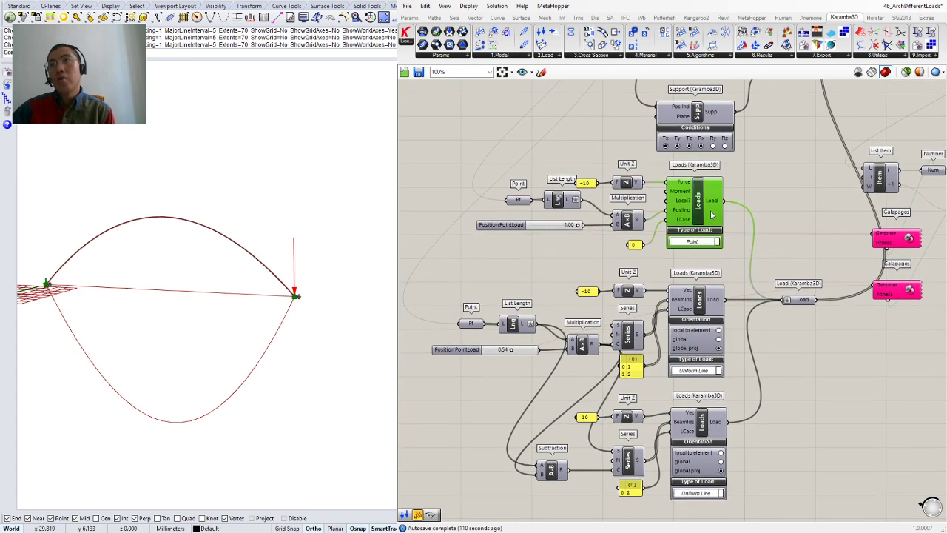
right_drag(759, 212, 749, 259)
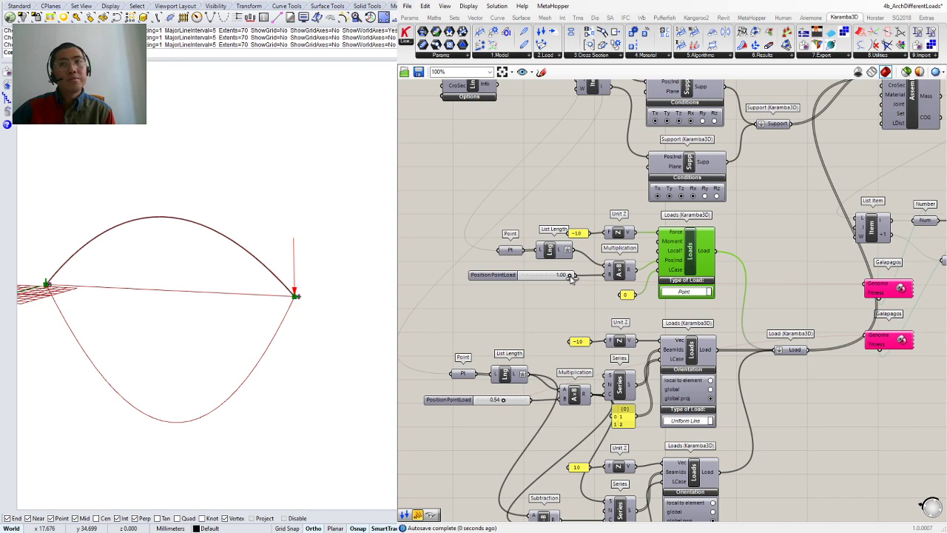
drag(572, 277, 527, 278)
drag(531, 282, 547, 302)
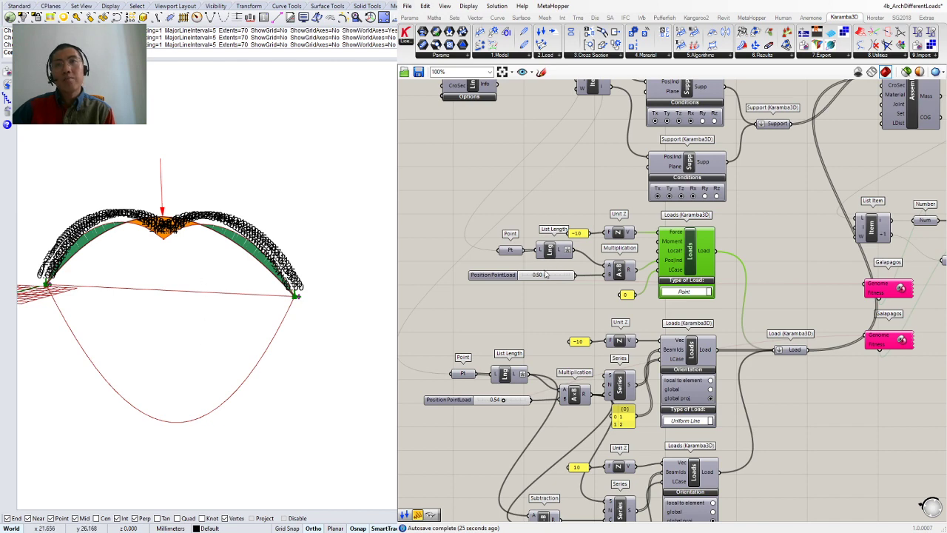
drag(546, 275, 538, 278)
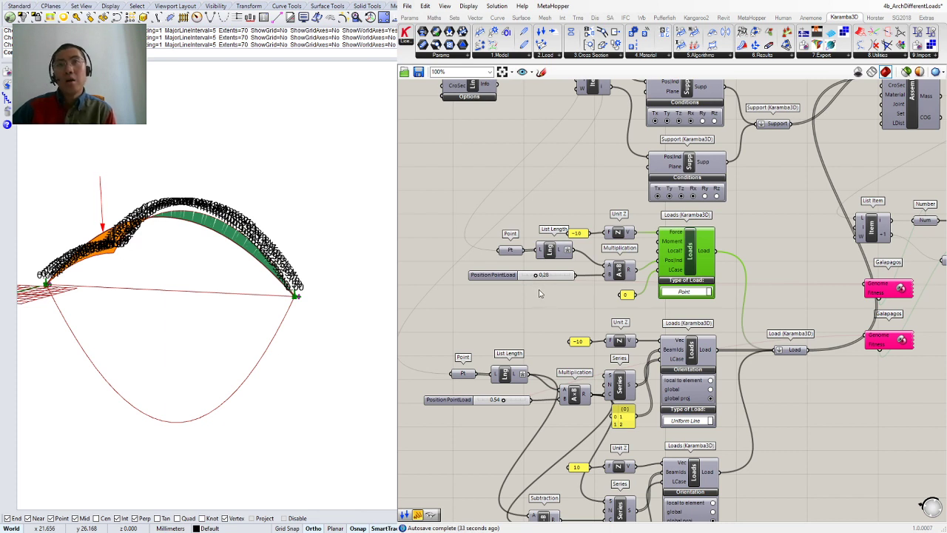
click(538, 293)
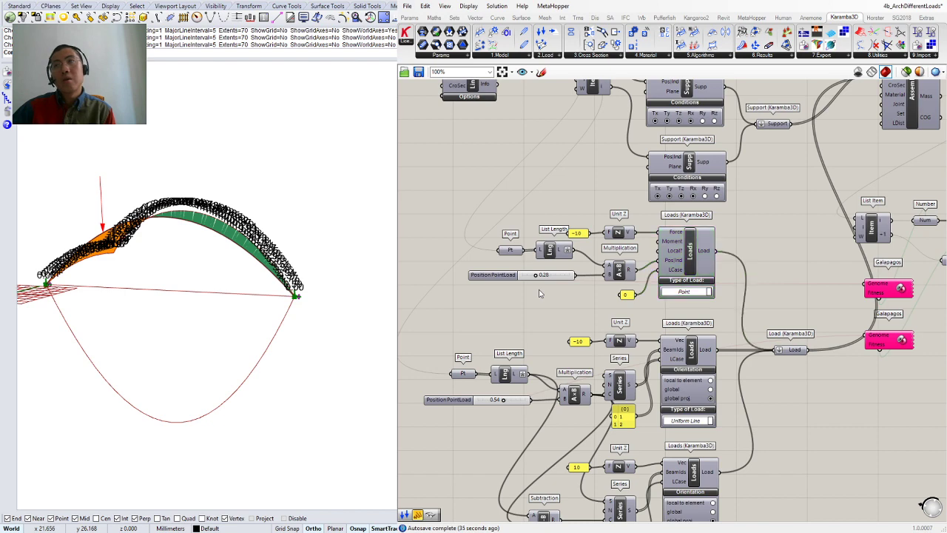
Inspect the upper Galapagos component's genome link to the PositionPointLoad slider and its fitness link to the Number parameter.
scroll(774, 279, down, 2)
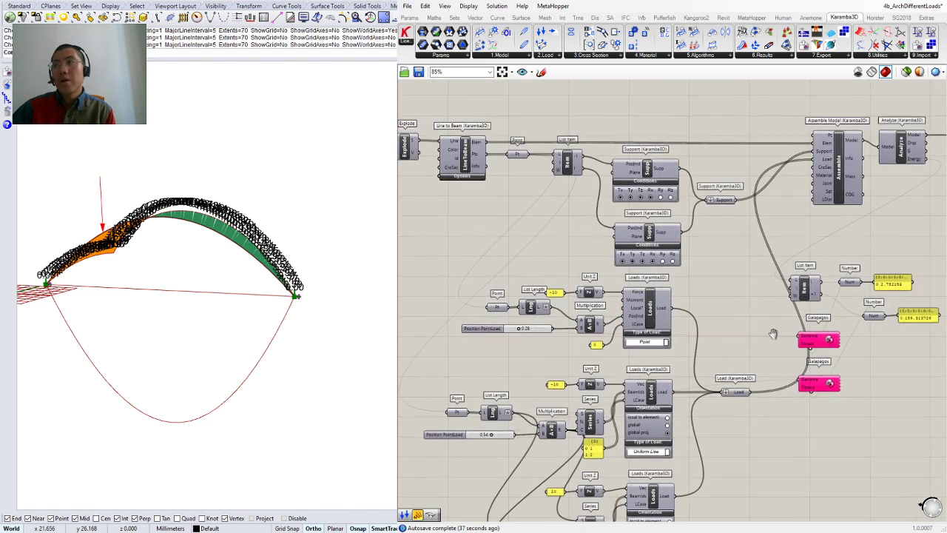
mouse_move(793, 341)
mouse_down()
mouse_move(802, 342)
mouse_move(786, 342)
mouse_up()
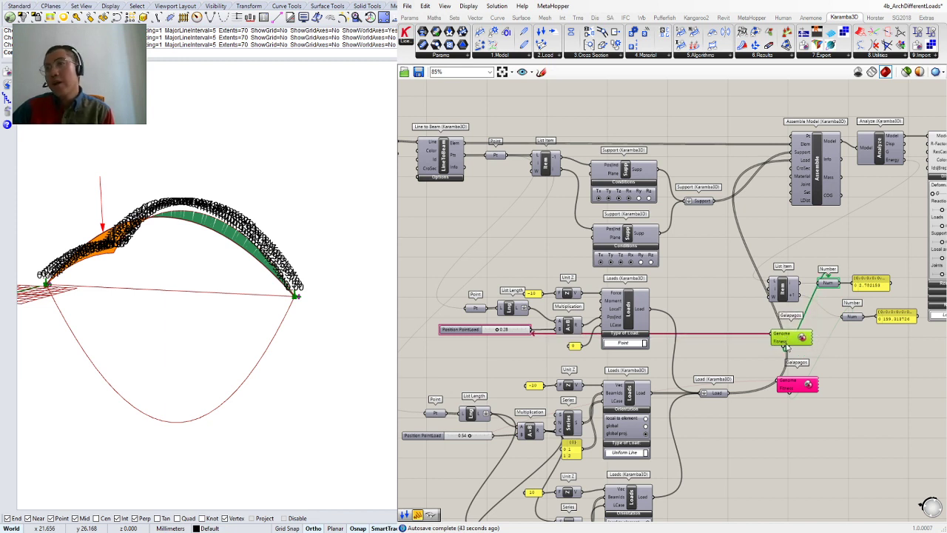
right_drag(827, 338, 795, 335)
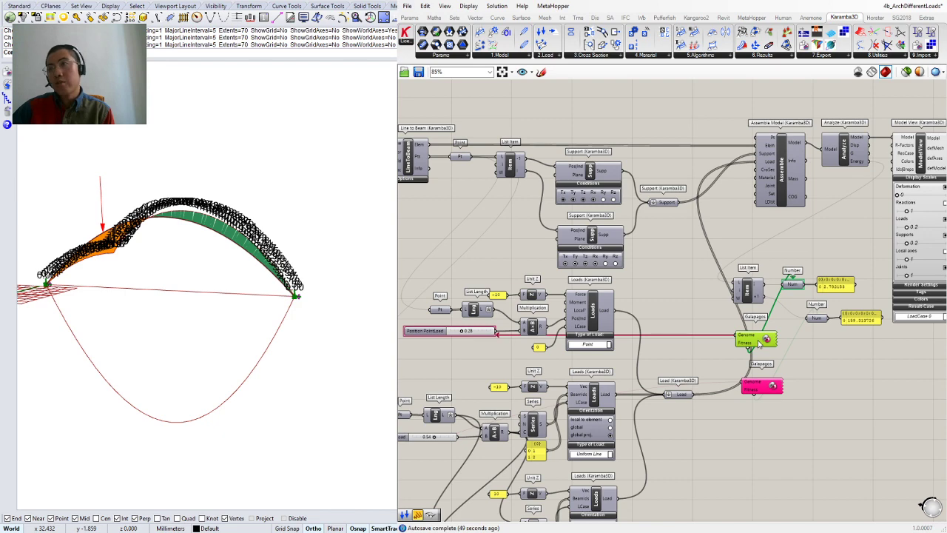
scroll(759, 342, up, 2)
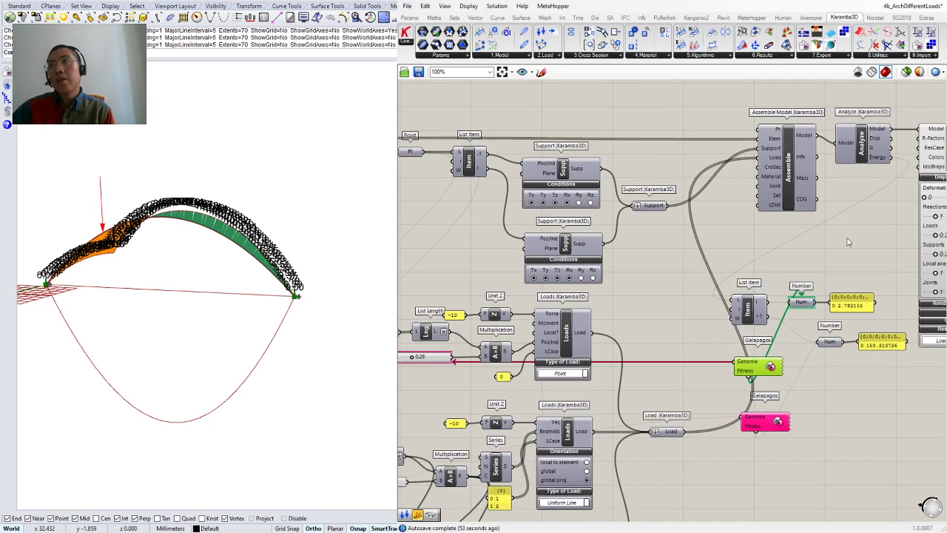
right_drag(870, 222, 848, 241)
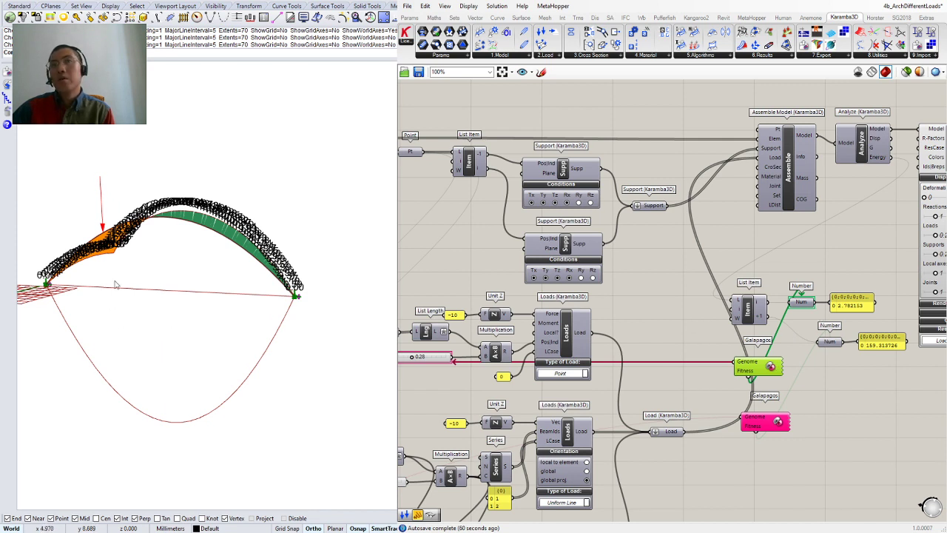
Open the upper Galapagos editor and review its fitness option and solver page.
double_click(758, 370)
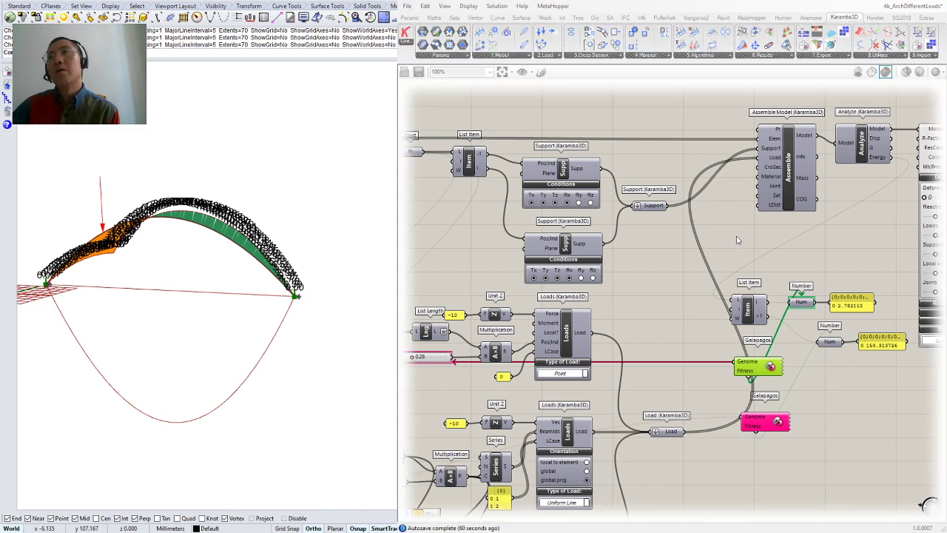
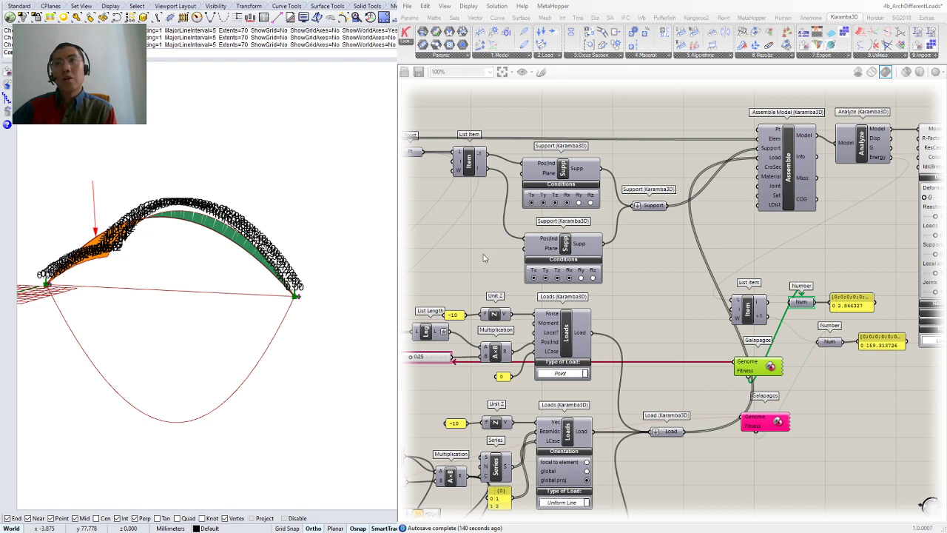
right_drag(484, 258, 510, 257)
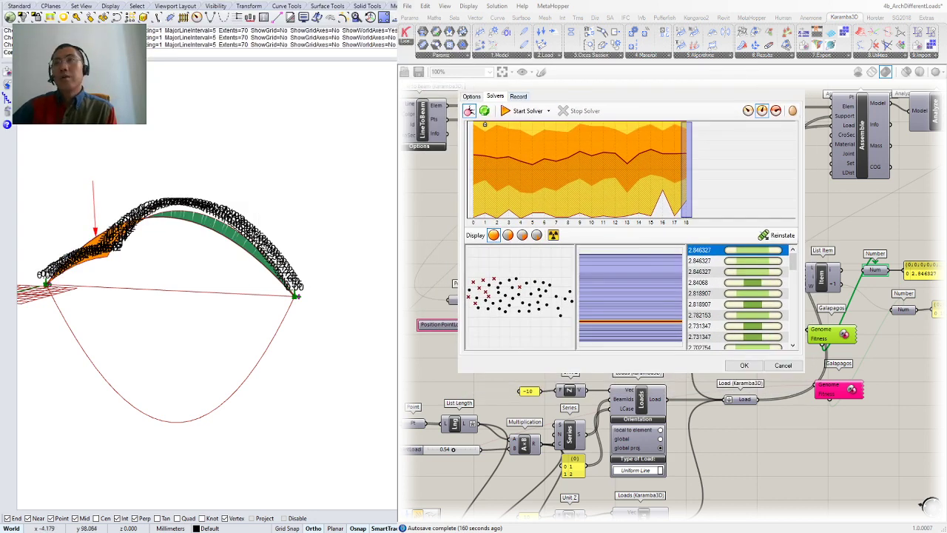
click(472, 96)
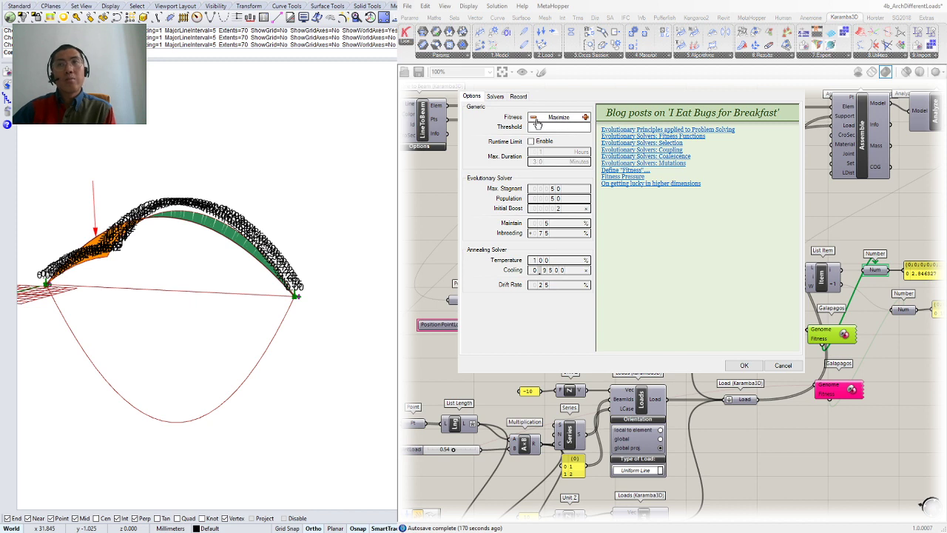
click(495, 97)
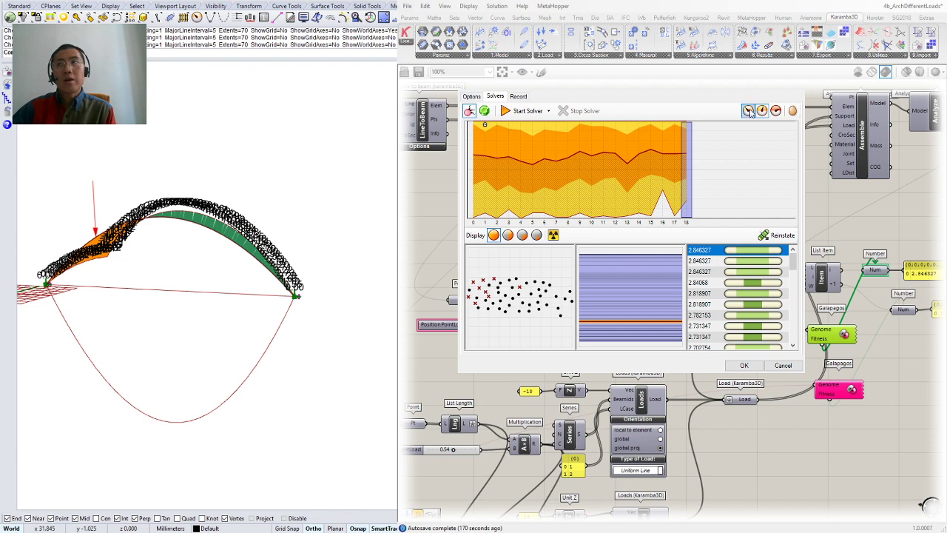
Run the evolutionary solver for a few generations, then stop it and reinstate the top-ranked genome.
click(508, 117)
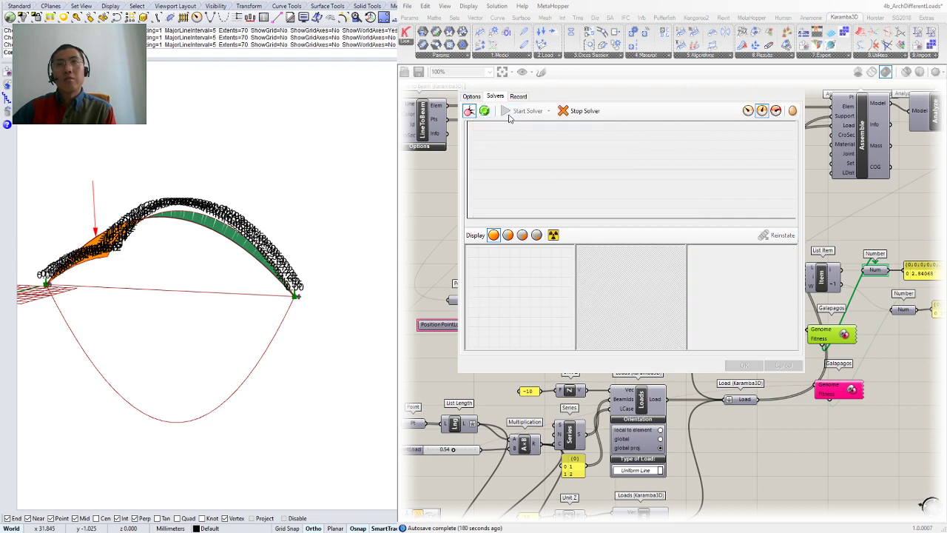
click(747, 111)
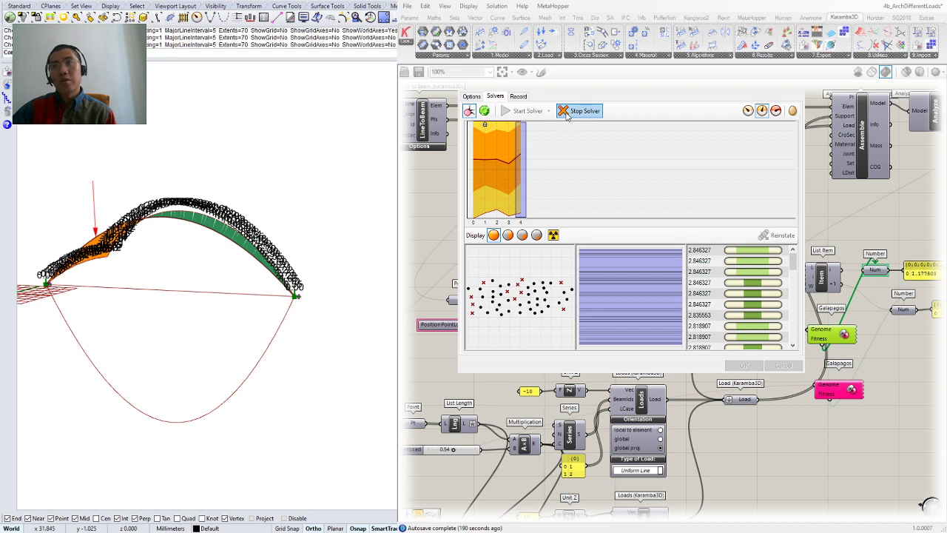
click(566, 112)
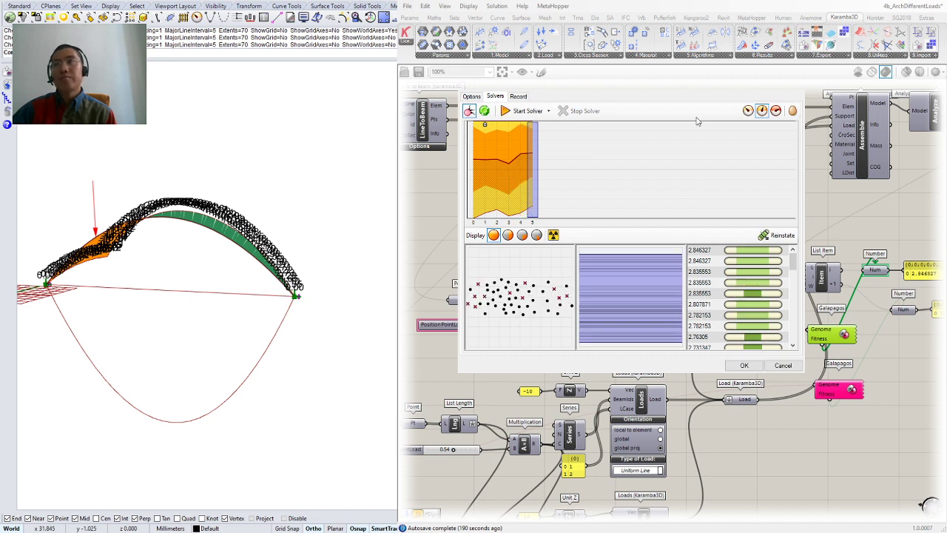
click(730, 251)
click(762, 237)
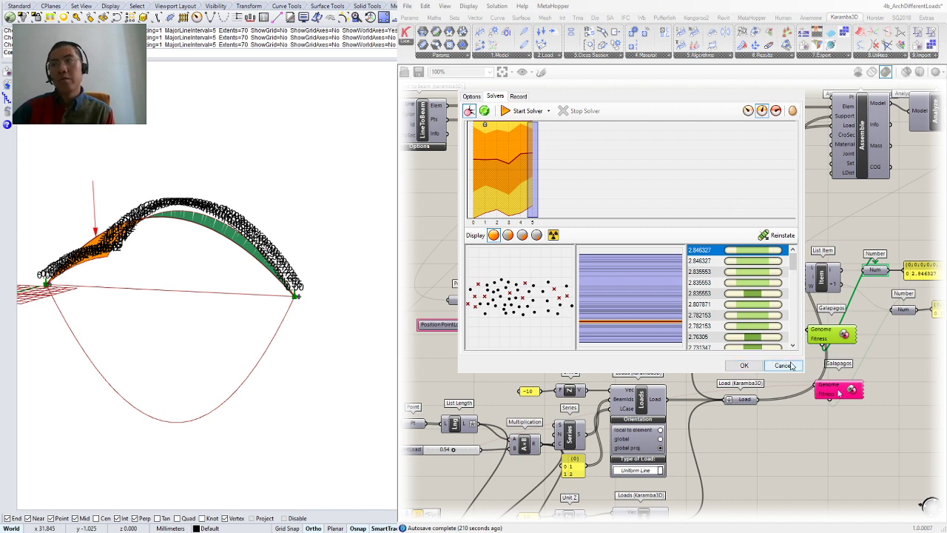
Accept the Galapagos result and review the Model View and Beam View display settings.
click(741, 365)
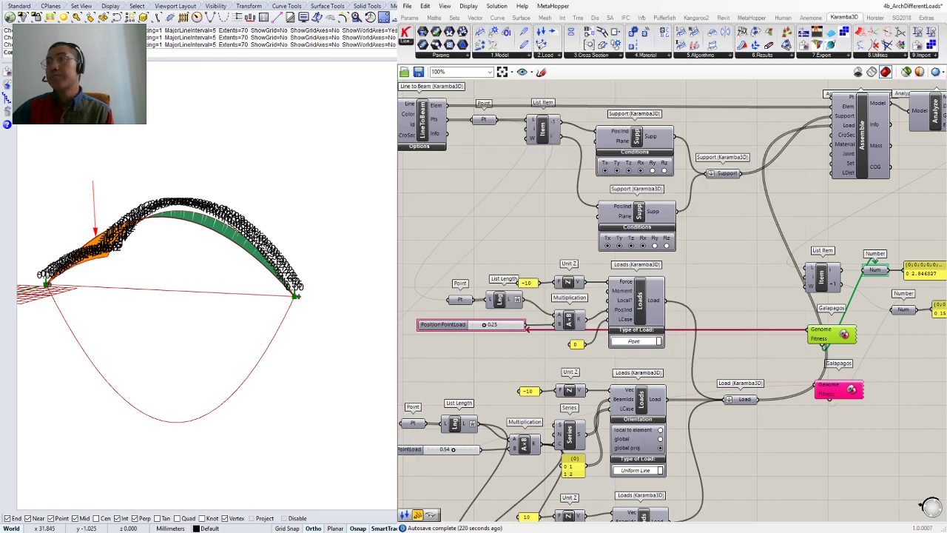
right_drag(845, 344, 651, 337)
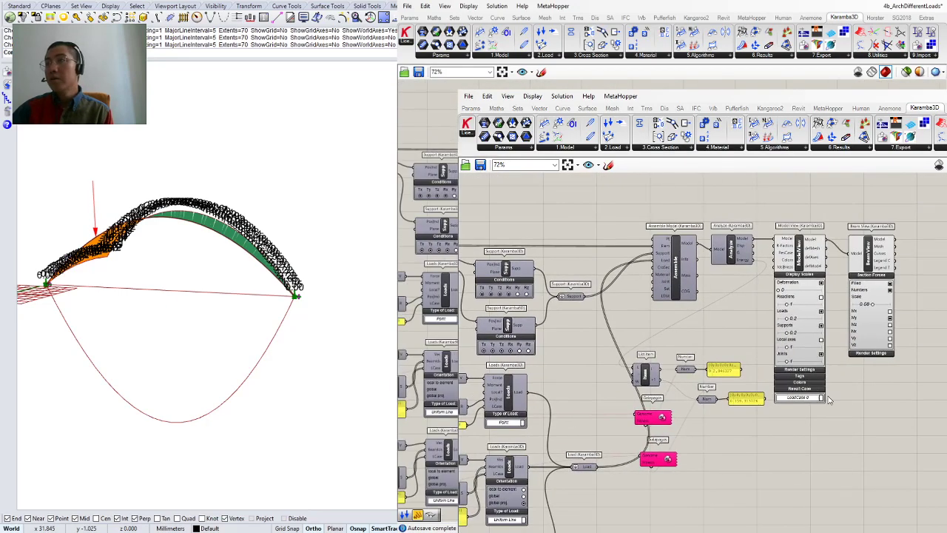
scroll(666, 370, up, 1)
scroll(705, 435, down, 2)
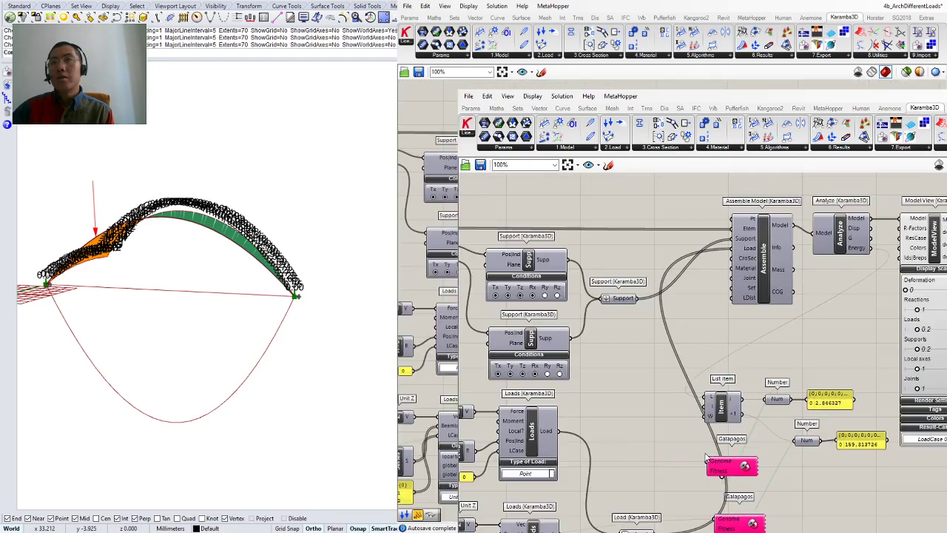
right_drag(890, 404, 803, 405)
scroll(850, 370, up, 4)
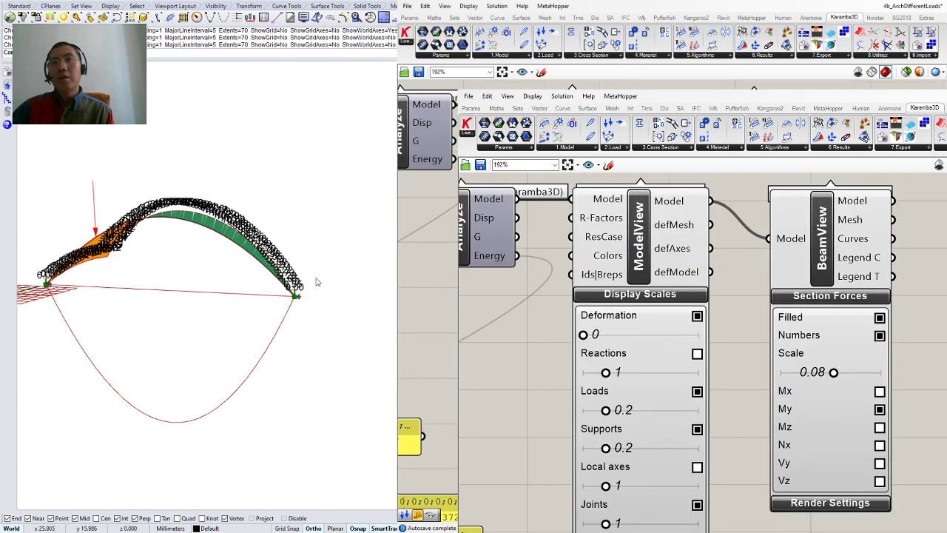
Examine the bending moment values along the arch, especially at the peak beneath the point load.
scroll(78, 255, up, 5)
scroll(72, 252, up, 3)
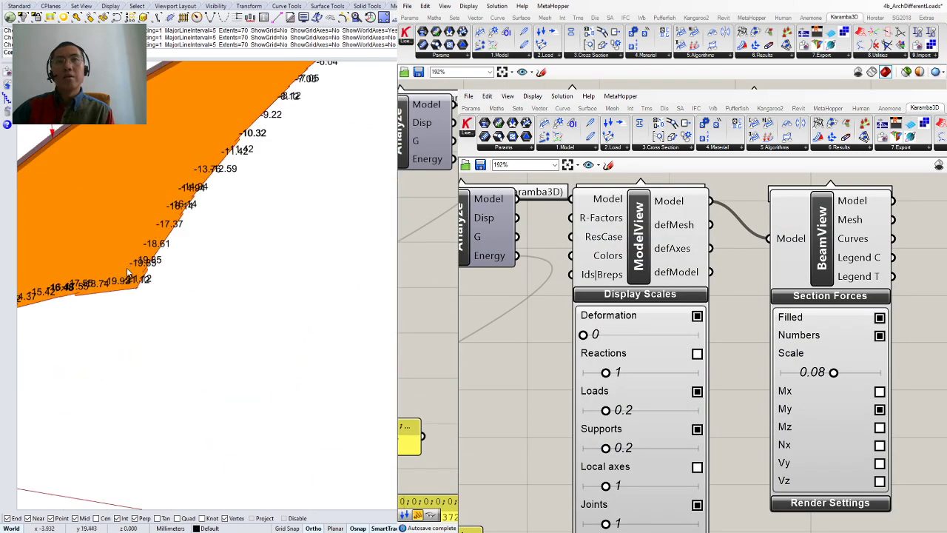
scroll(142, 328, down, 2)
scroll(142, 328, down, 3)
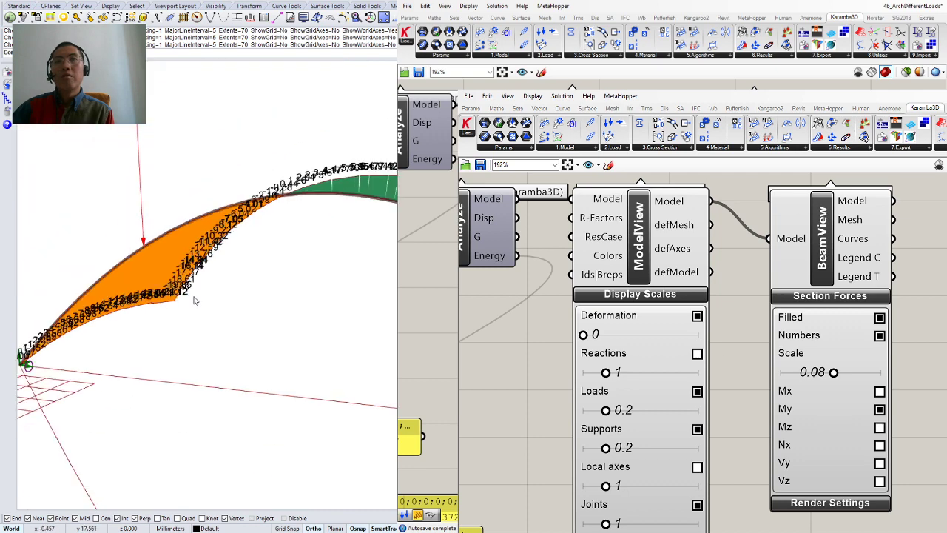
scroll(185, 335, up, 5)
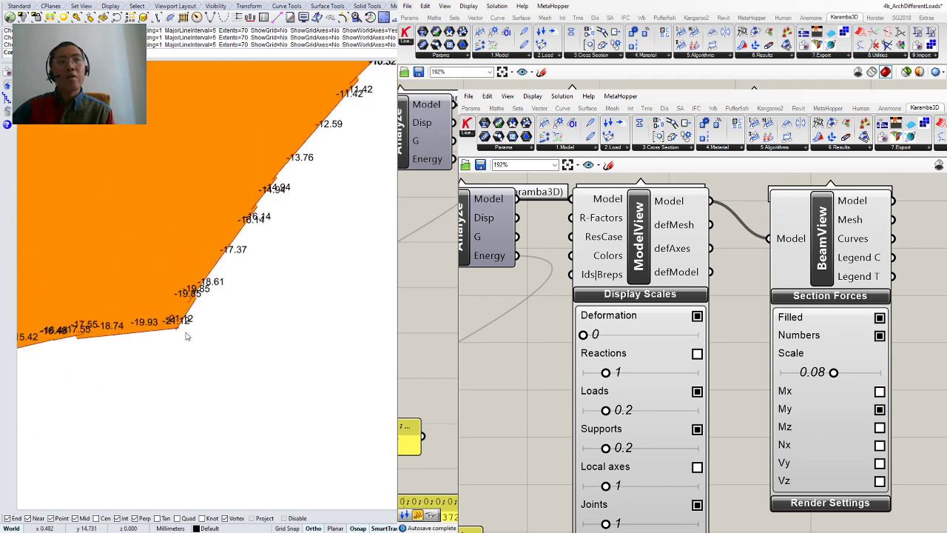
scroll(187, 335, up, 3)
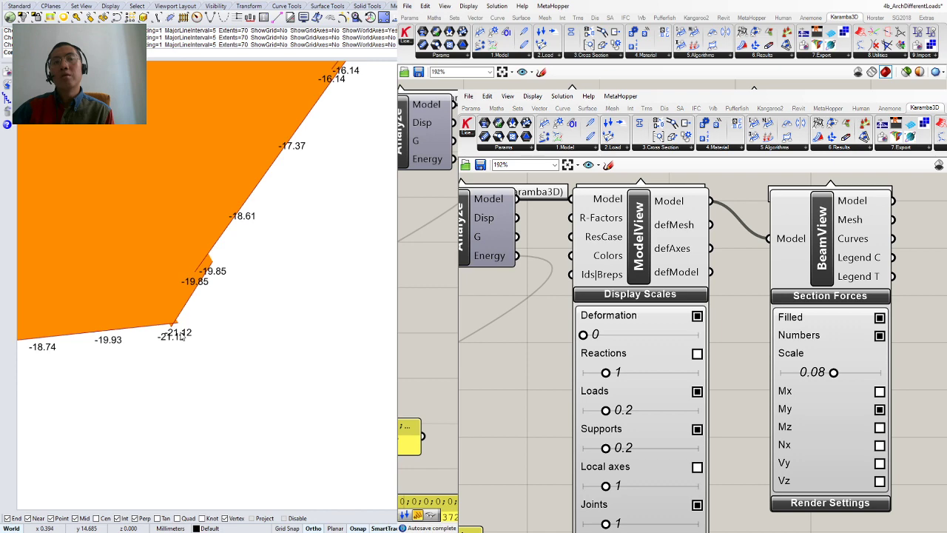
scroll(181, 335, down, 3)
scroll(185, 329, up, 3)
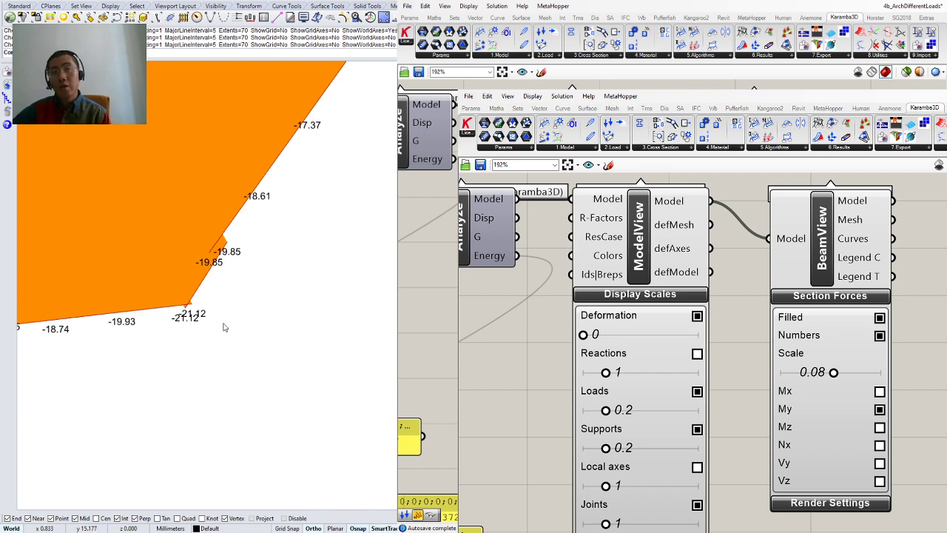
scroll(224, 327, down, 12)
scroll(174, 274, up, 4)
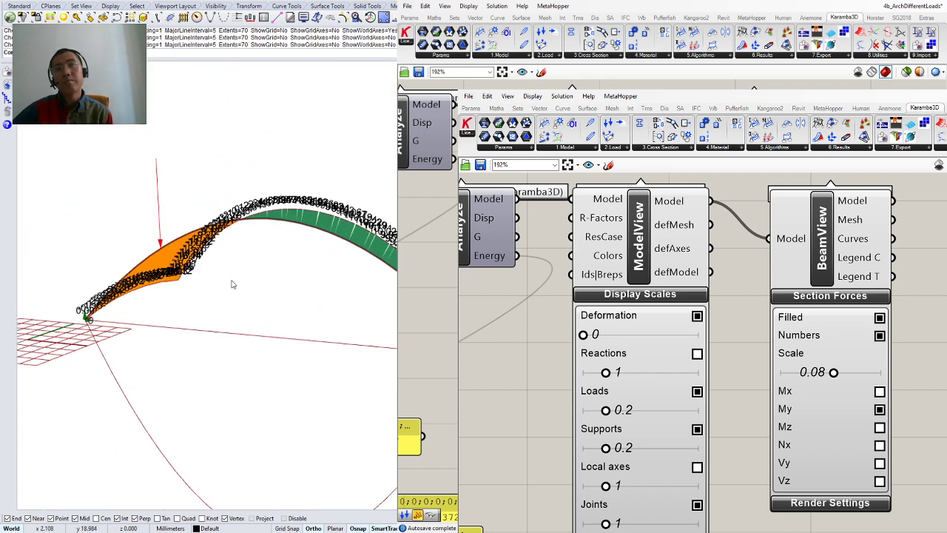
scroll(222, 274, up, 4)
scroll(779, 377, down, 4)
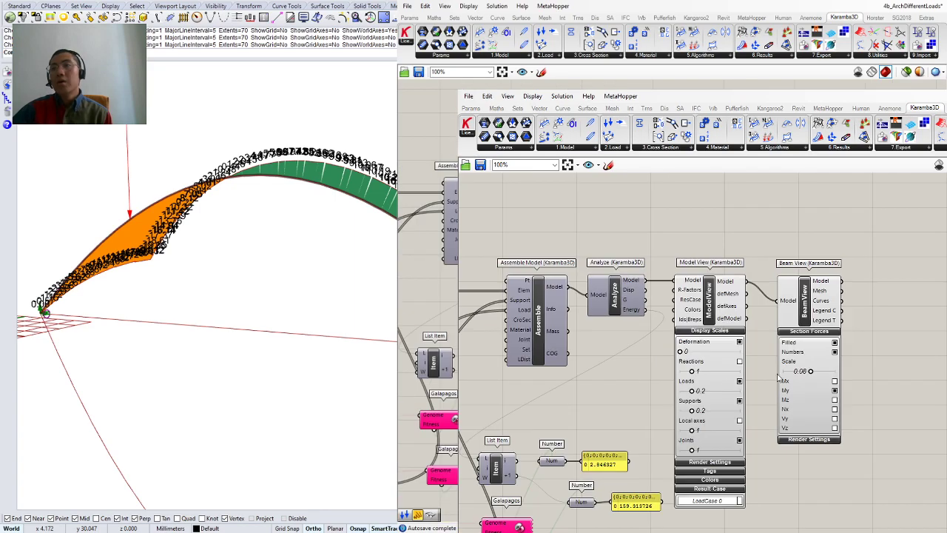
Switch the Model View result case to LoadCase 1.
scroll(778, 378, down, 3)
scroll(743, 485, up, 4)
right_drag(685, 468, 781, 506)
click(858, 474)
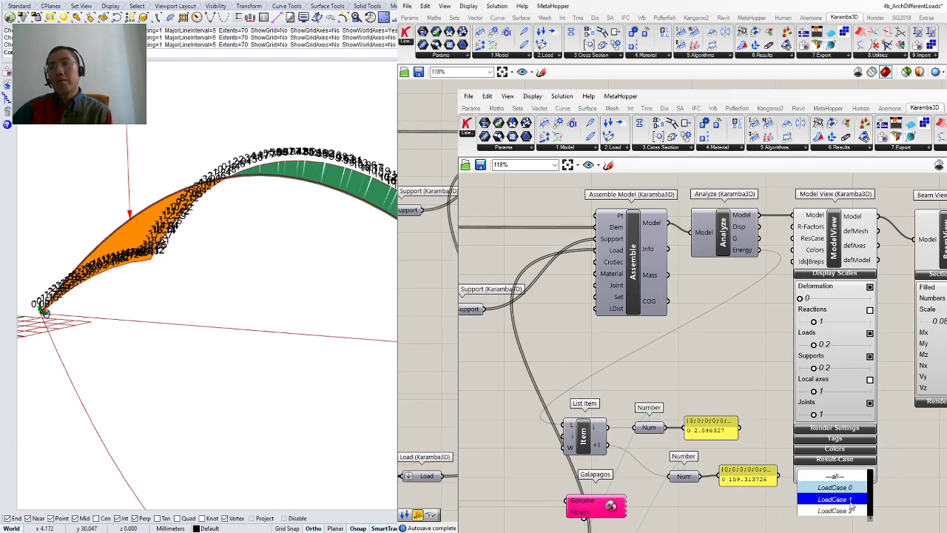
click(848, 500)
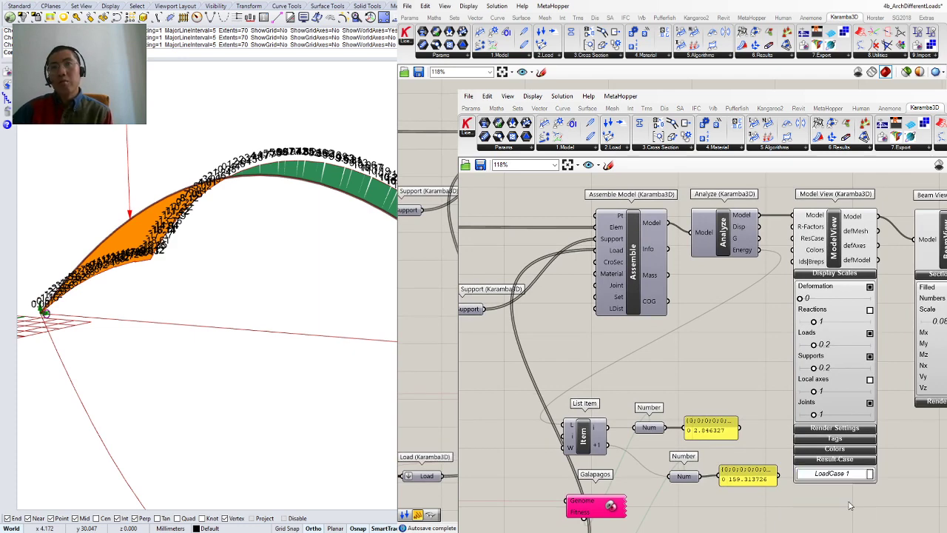
Set the position slider feeding the uniform line load to 0.50 so the load covers half the arch.
right_drag(642, 531, 765, 464)
scroll(765, 465, down, 2)
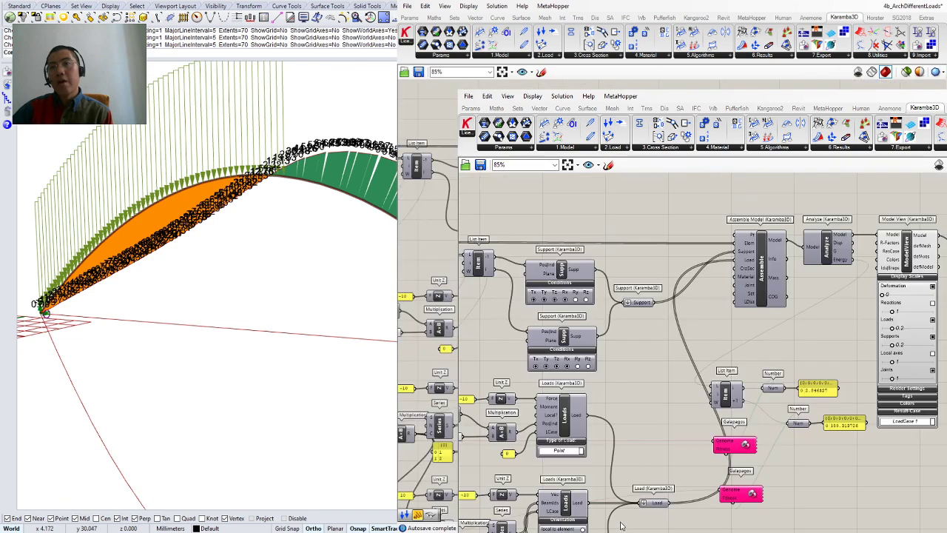
right_drag(568, 531, 688, 445)
scroll(688, 445, up, 2)
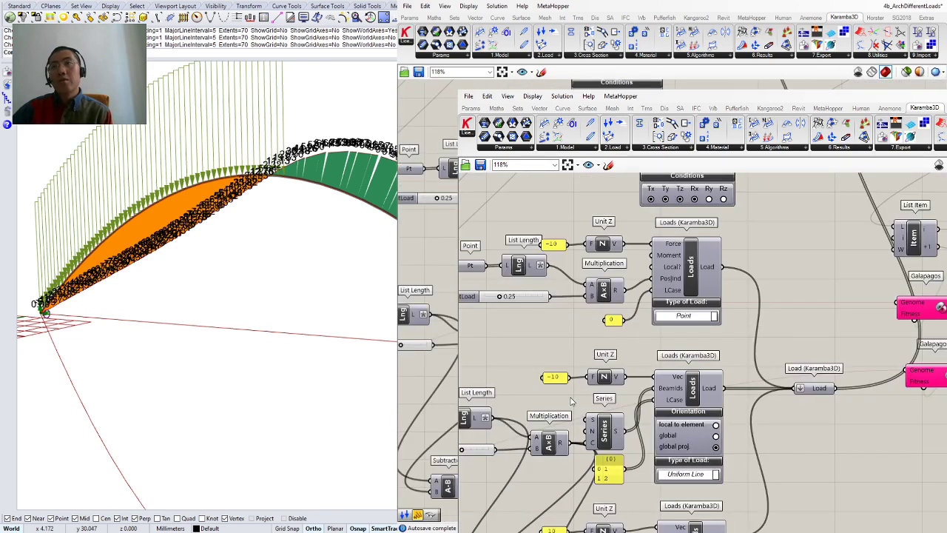
right_drag(571, 403, 696, 393)
scroll(696, 393, up, 1)
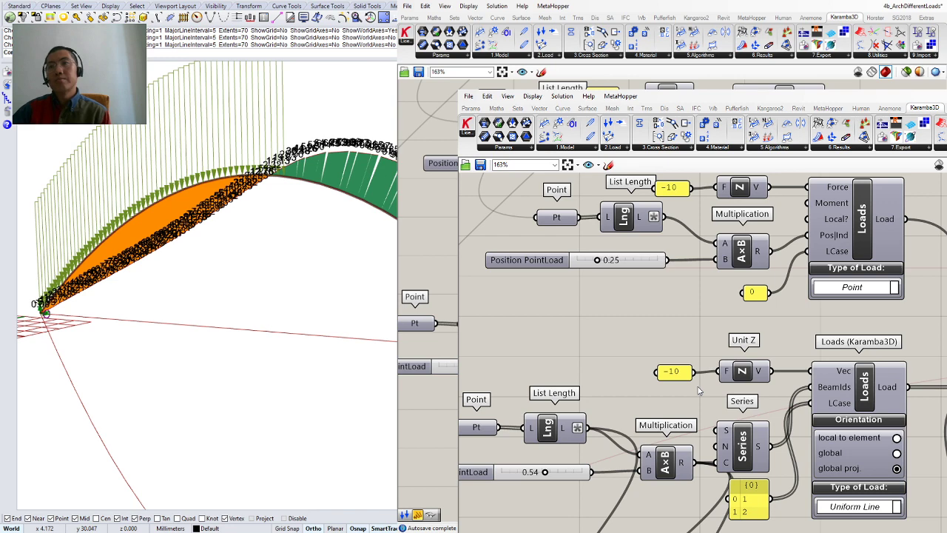
right_drag(524, 475, 592, 468)
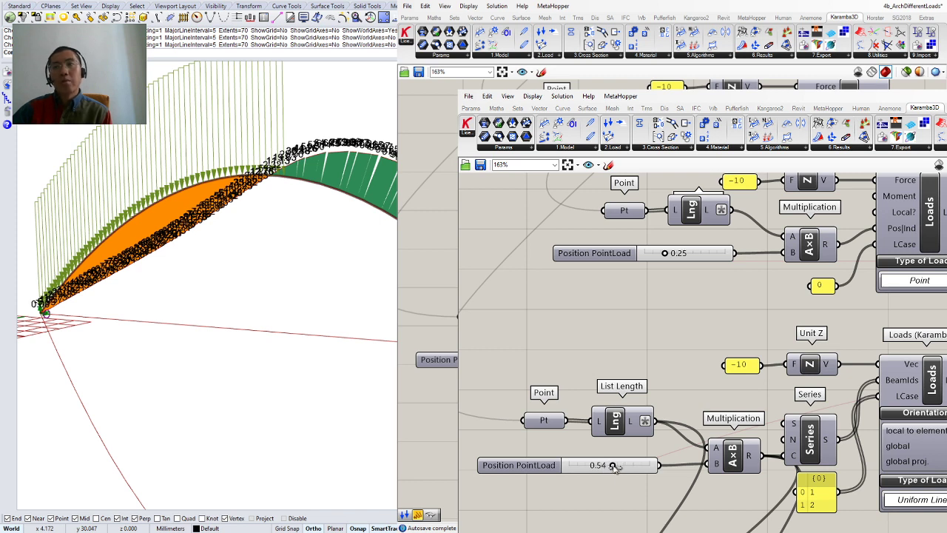
drag(613, 465, 610, 470)
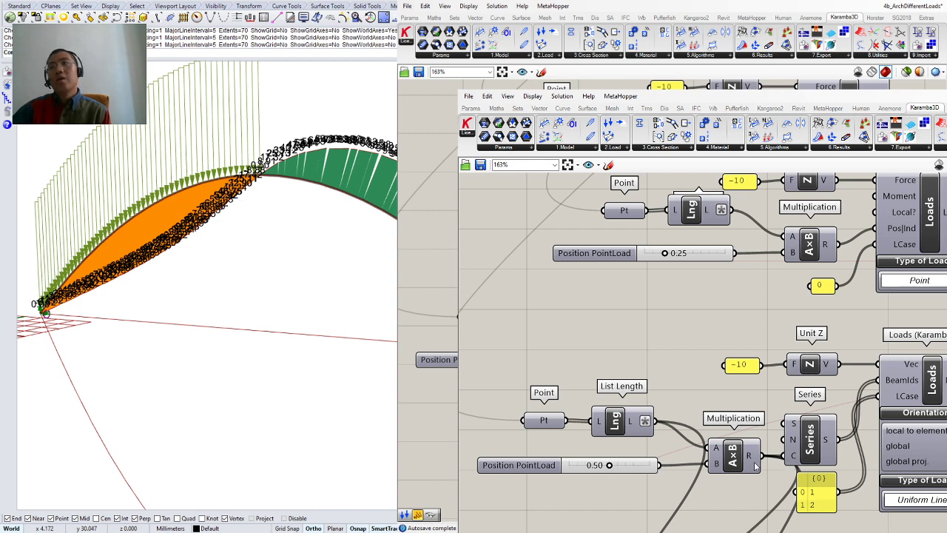
Examine how the beam elements, list length, multiplication and Series components define the uniform line load's beam IDs and load cases.
right_drag(680, 396, 684, 415)
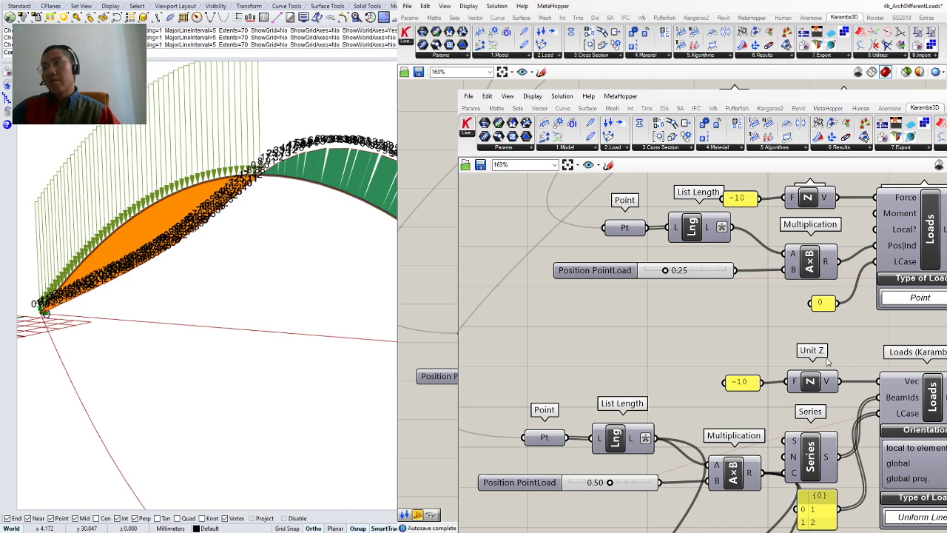
scroll(729, 366, down, 5)
right_drag(729, 366, 753, 479)
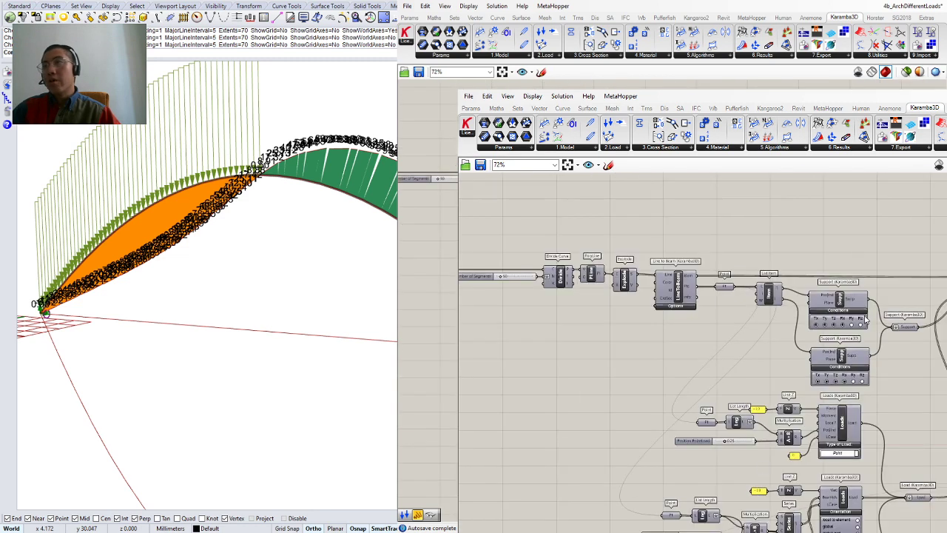
scroll(784, 300, up, 2)
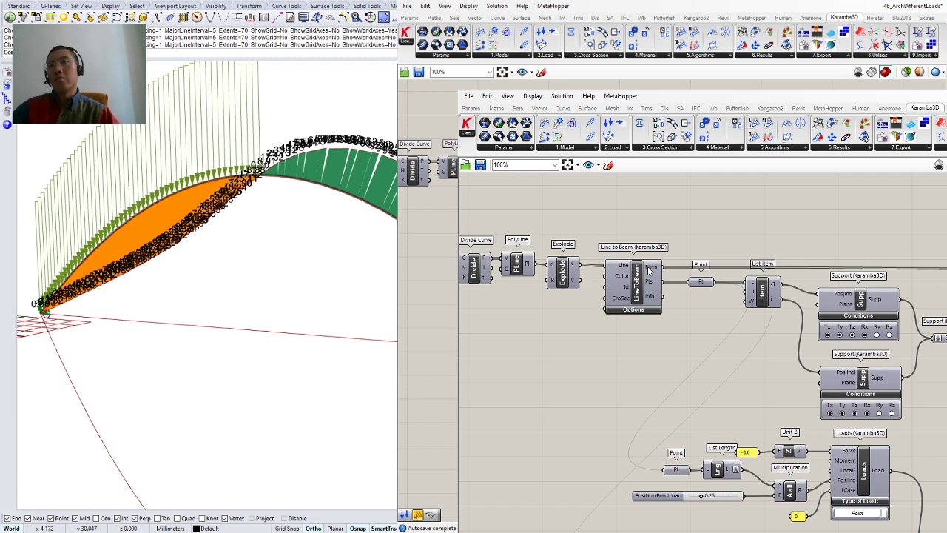
right_drag(754, 421, 758, 289)
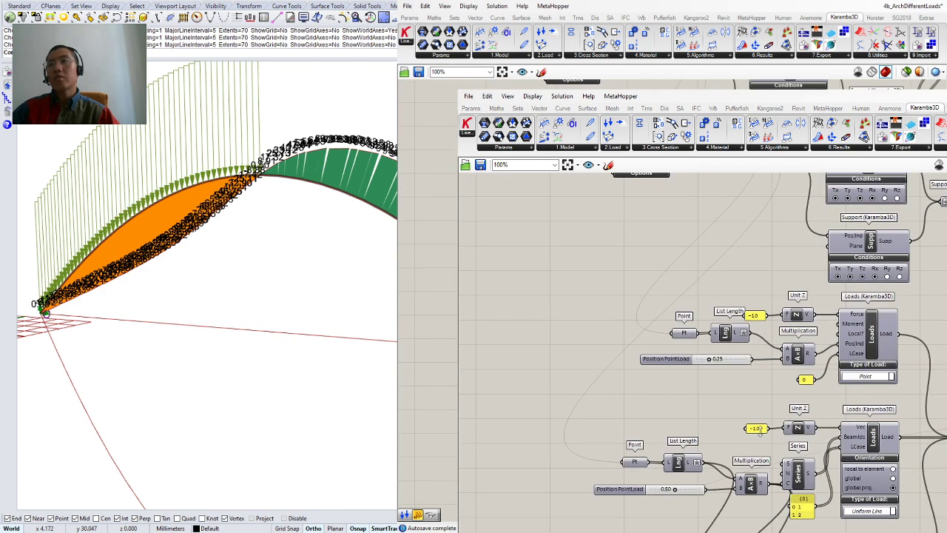
scroll(778, 471, up, 2)
scroll(838, 472, down, 1)
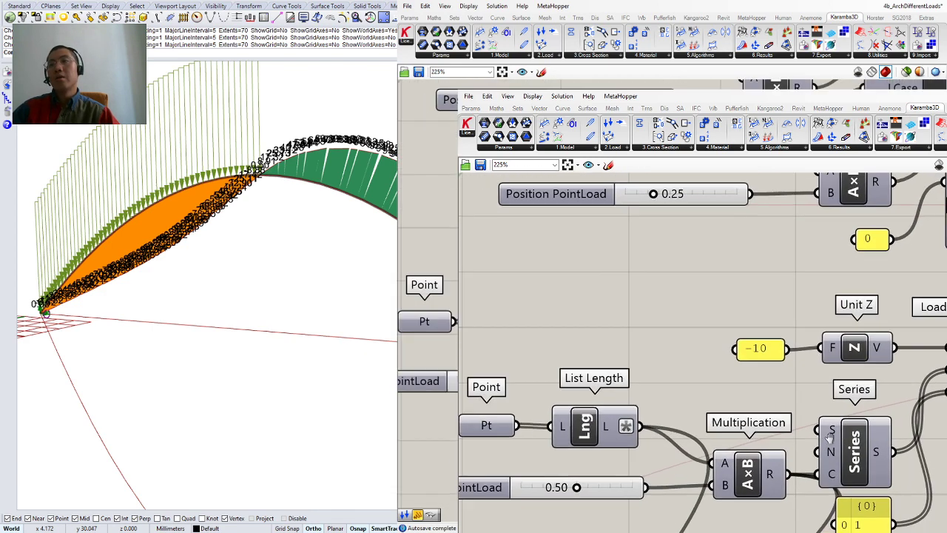
scroll(844, 439, up, 1)
click(888, 436)
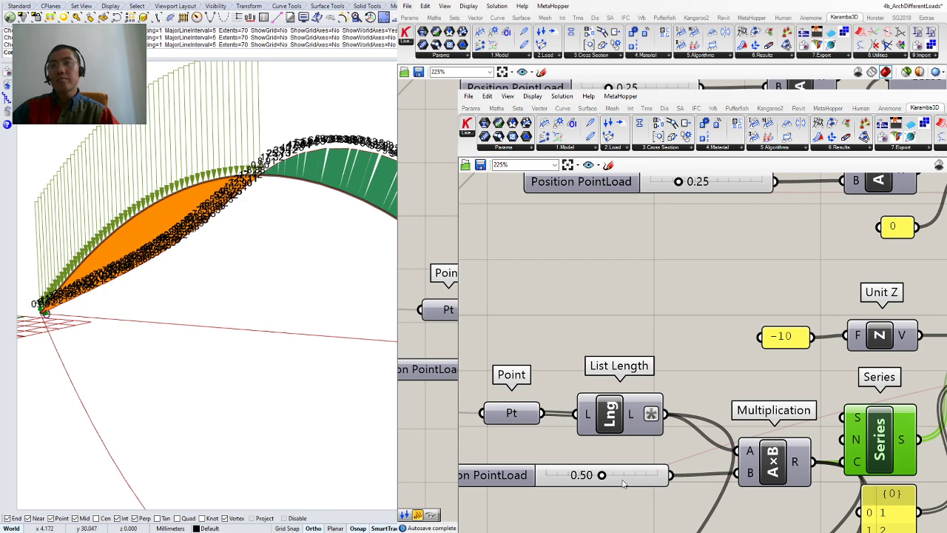
scroll(747, 369, down, 4)
scroll(790, 378, up, 4)
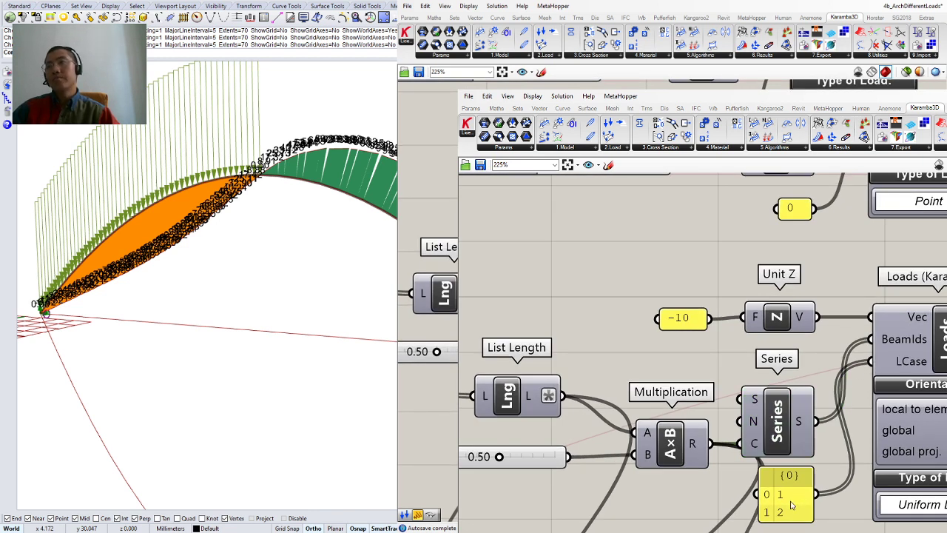
right_drag(849, 499, 819, 496)
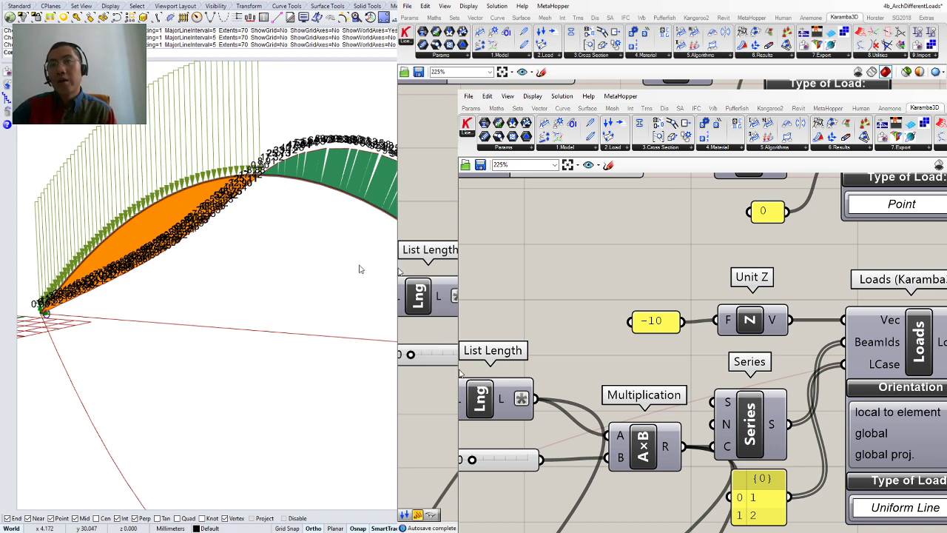
Extend the uniform line load over the whole arch by setting its position slider to 1.00.
scroll(288, 274, down, 9)
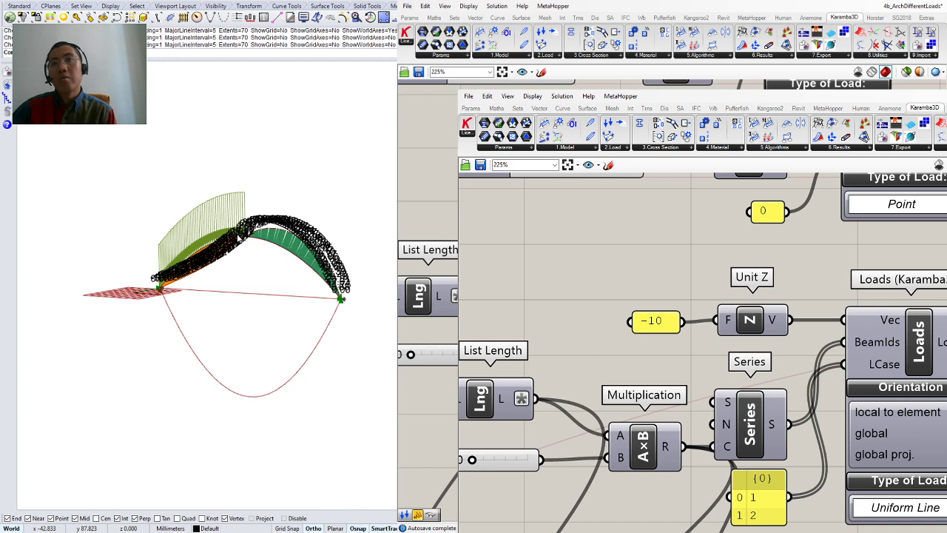
scroll(174, 287, up, 3)
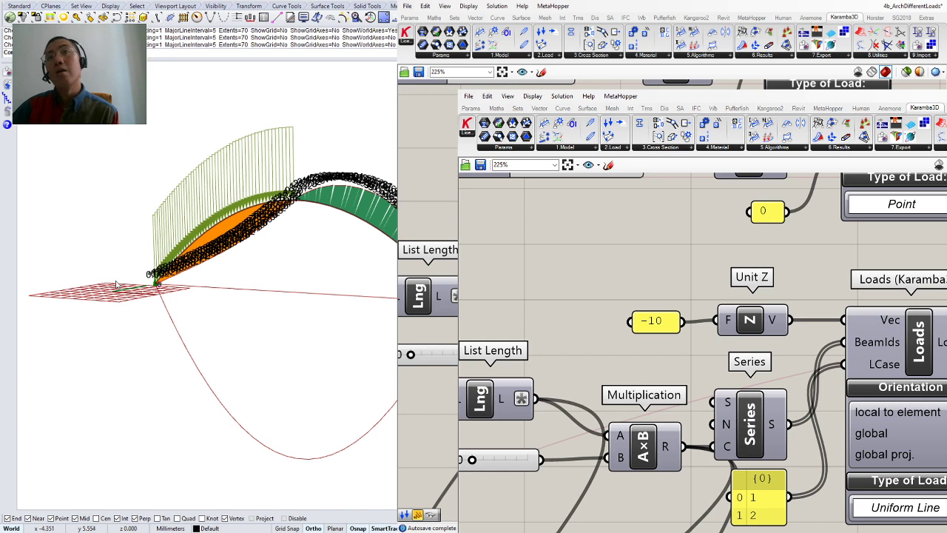
right_drag(116, 285, 209, 278)
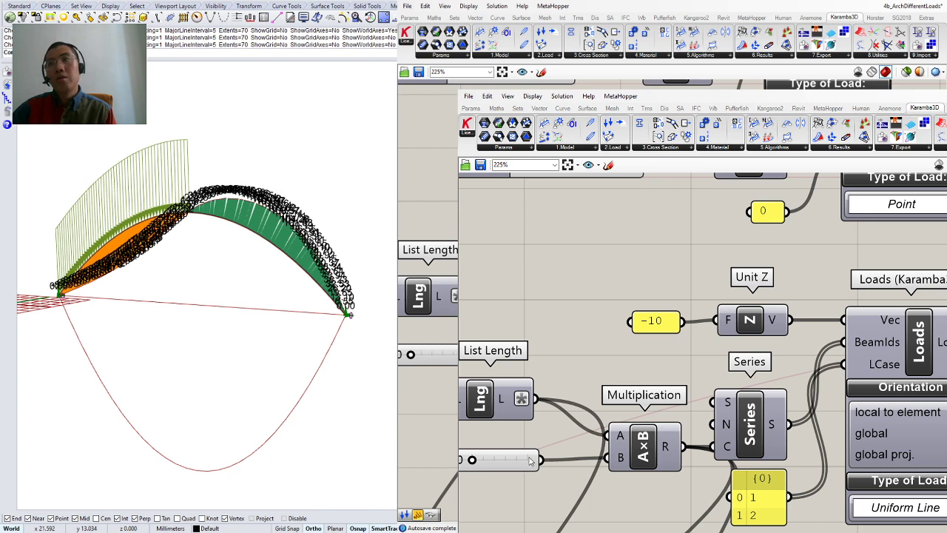
right_drag(476, 460, 576, 459)
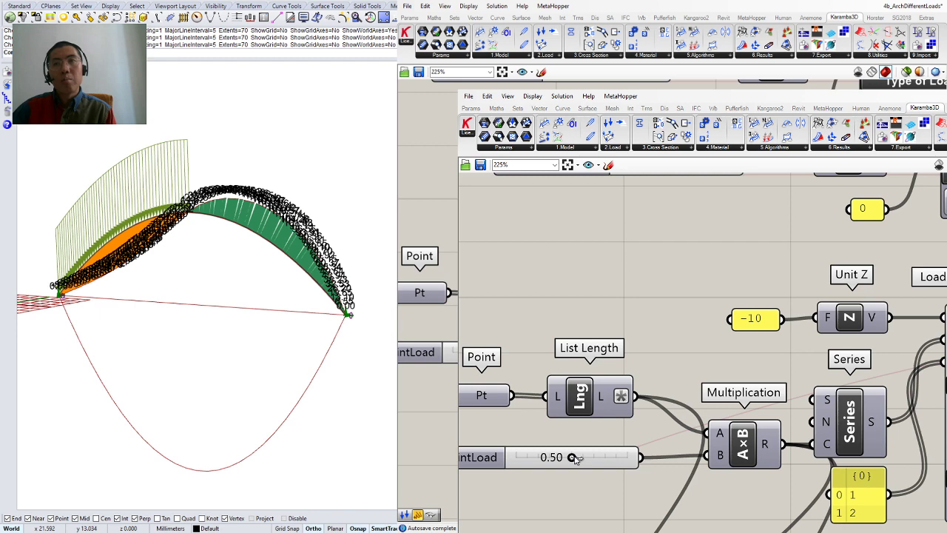
drag(573, 458, 638, 463)
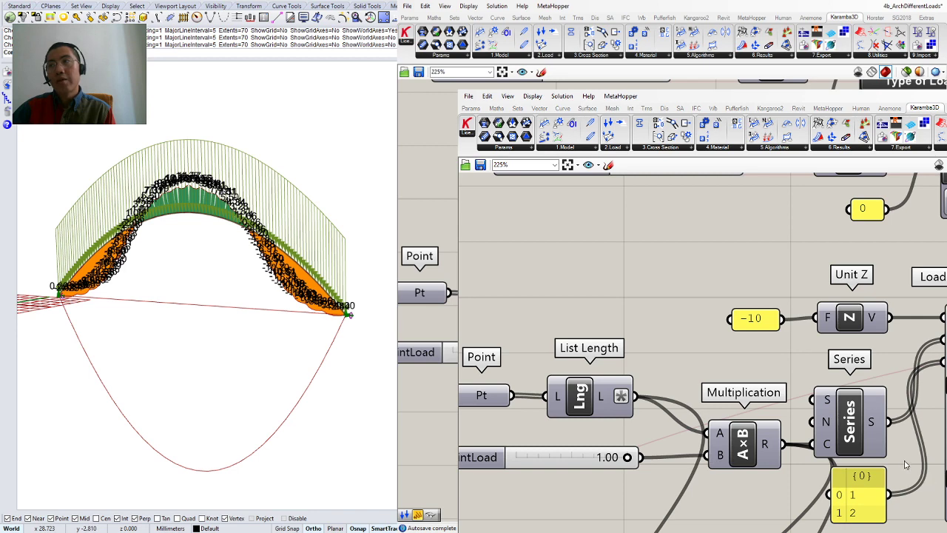
Examine the bending moment diagram along the arch and at its support under the full-length uniform load.
right_drag(907, 466, 856, 454)
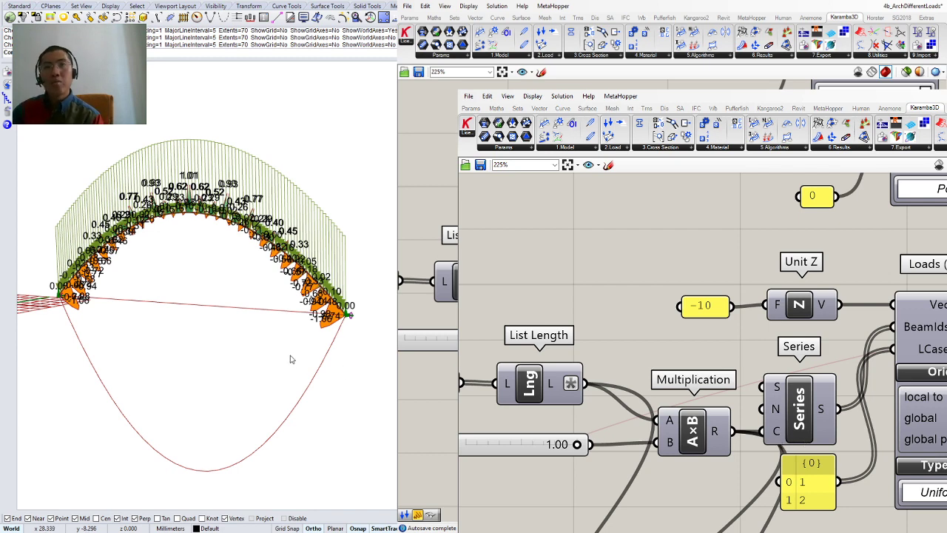
scroll(296, 310, up, 5)
scroll(299, 291, down, 4)
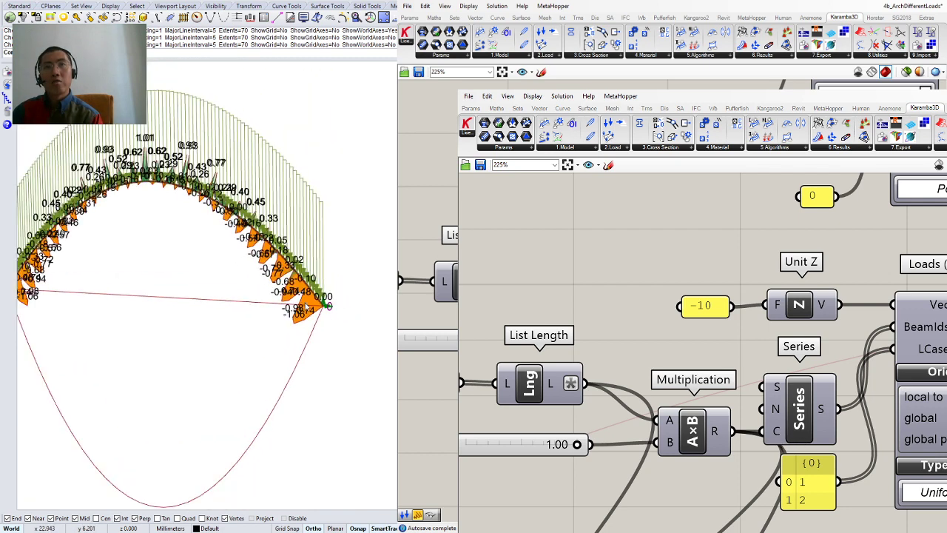
scroll(296, 314, up, 4)
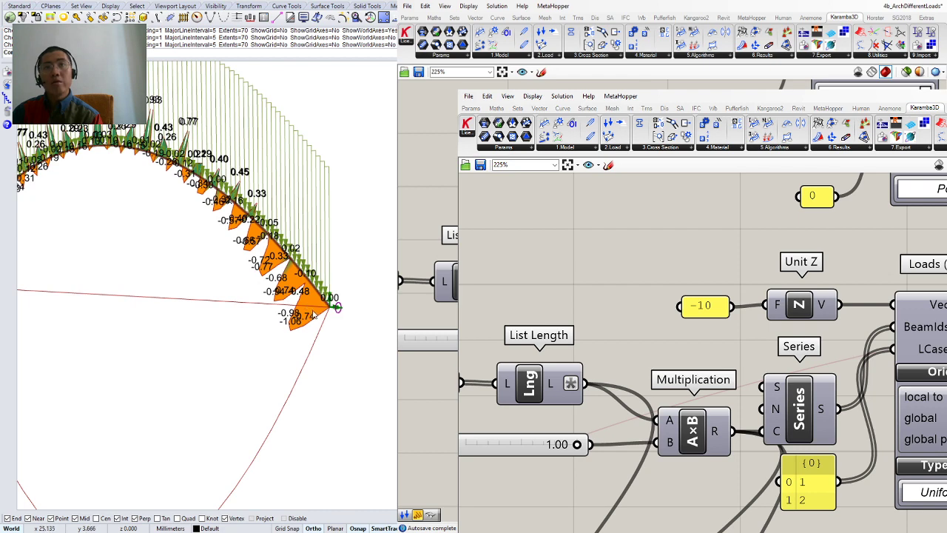
scroll(314, 315, down, 2)
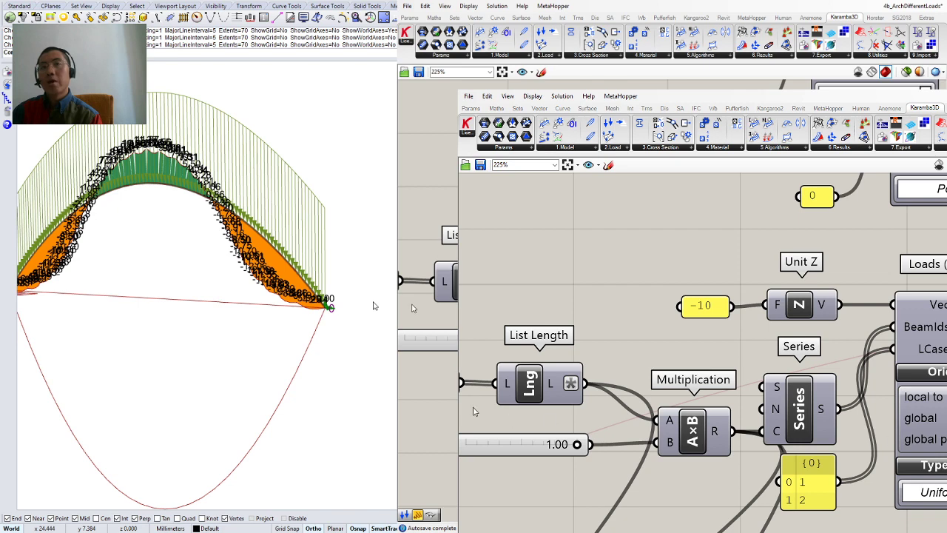
Open the settings of the Galapagos solver linked to the uniform line load's position slider.
scroll(505, 355, down, 2)
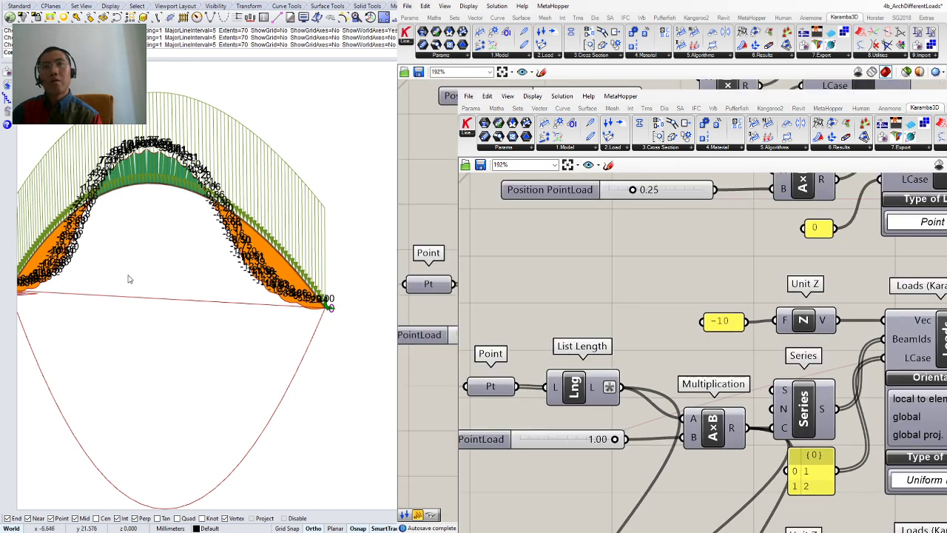
right_drag(129, 275, 184, 274)
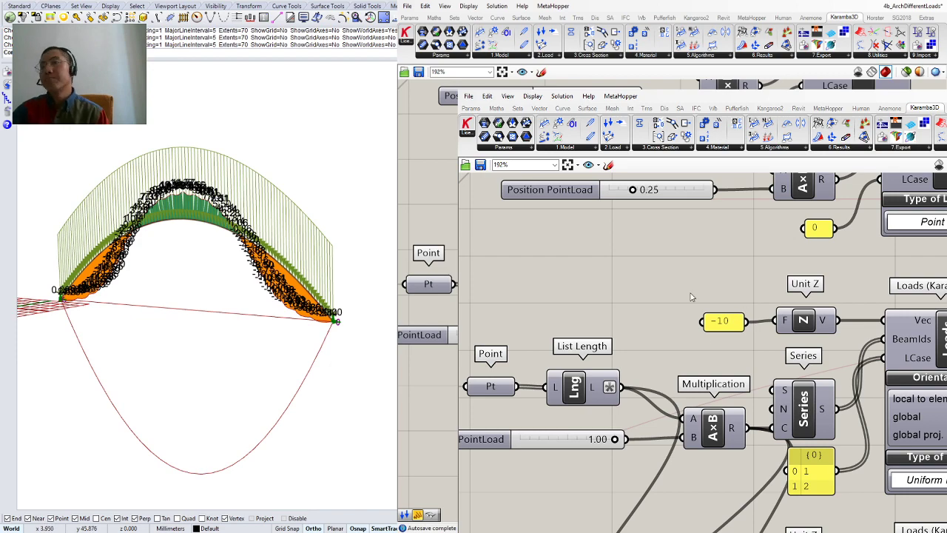
scroll(691, 296, down, 2)
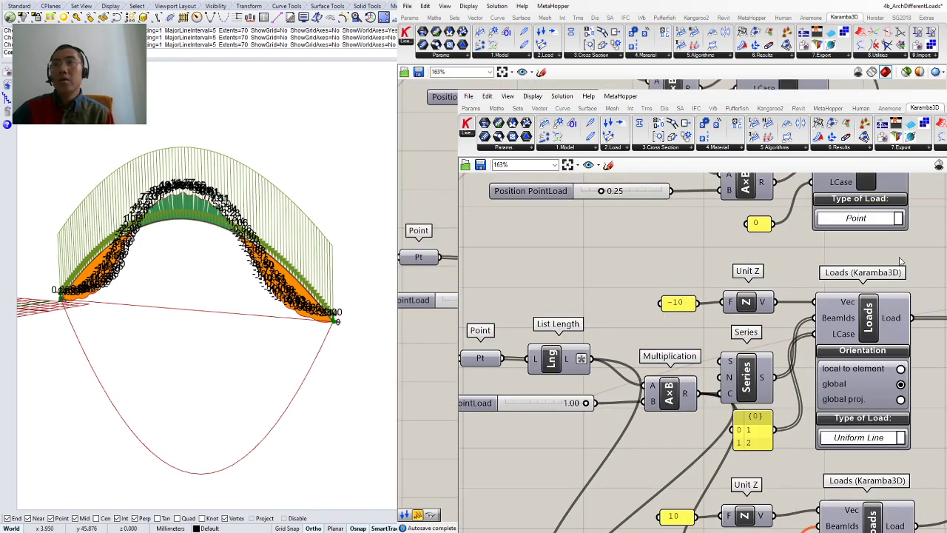
right_drag(931, 253, 771, 301)
scroll(772, 301, down, 2)
right_drag(939, 305, 823, 363)
click(862, 398)
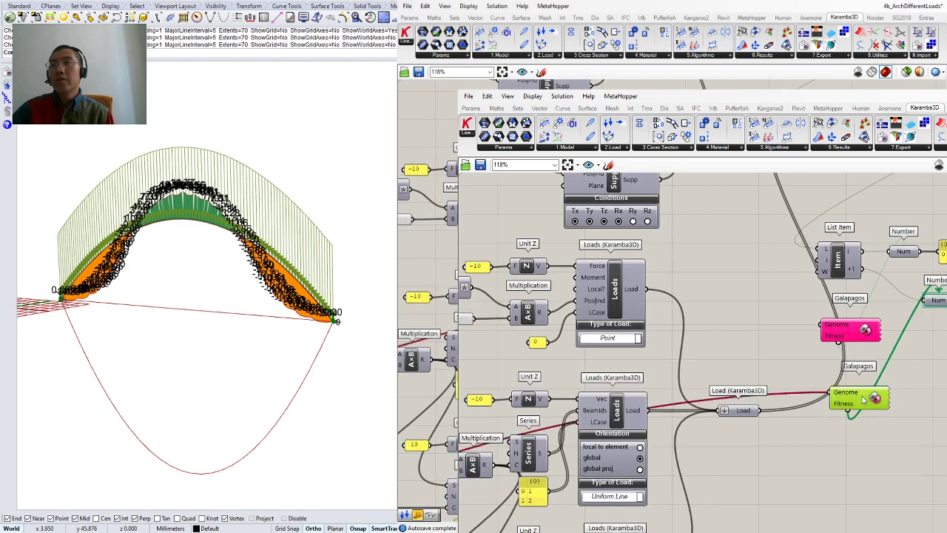
right_drag(744, 408, 858, 399)
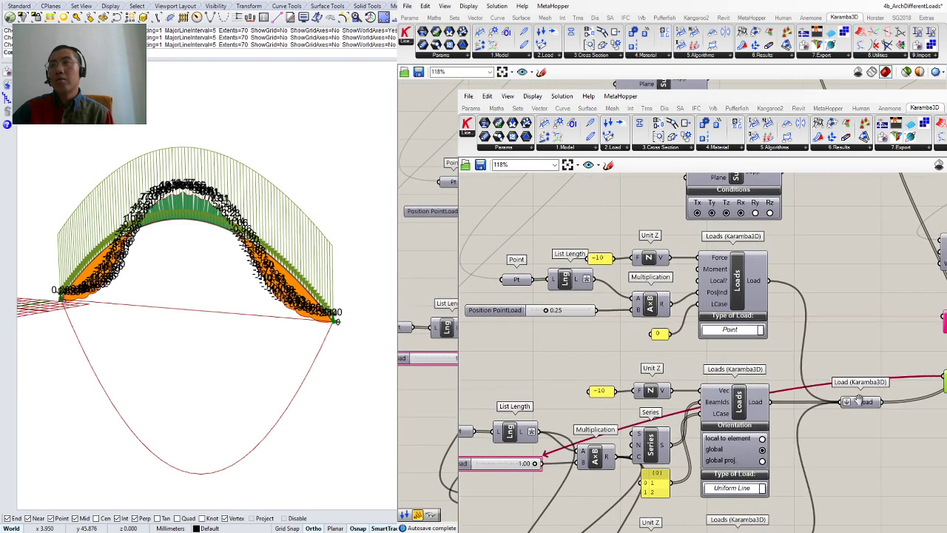
scroll(858, 399, down, 1)
click(924, 370)
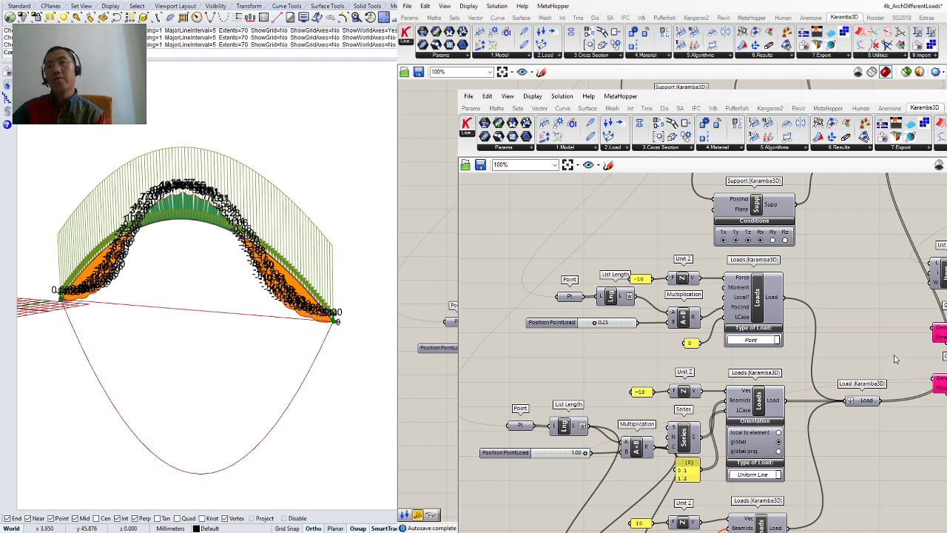
click(938, 384)
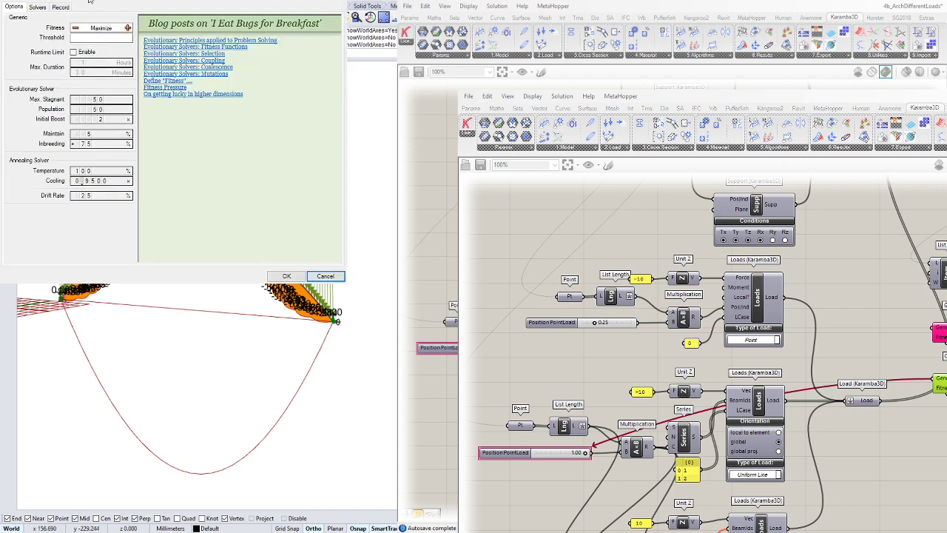
drag(88, 2, 601, 63)
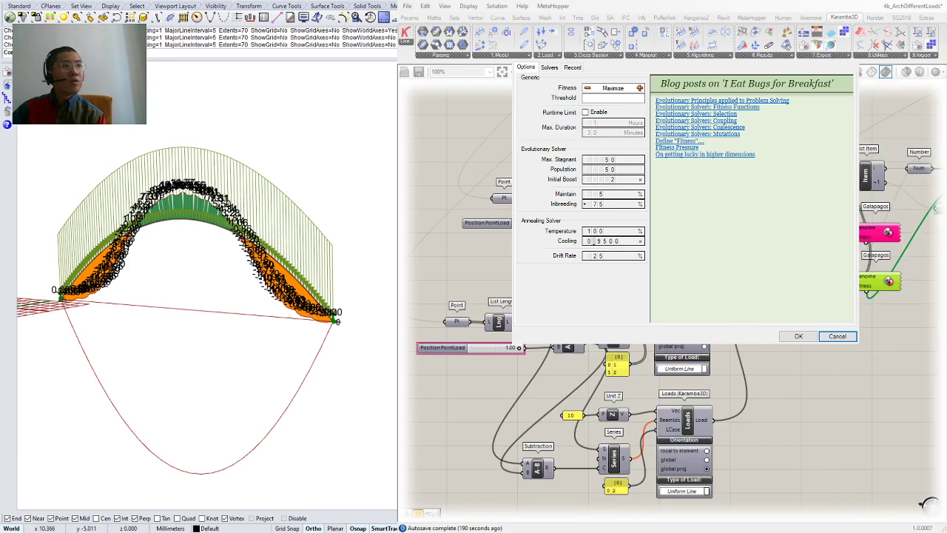
drag(601, 63, 534, 3)
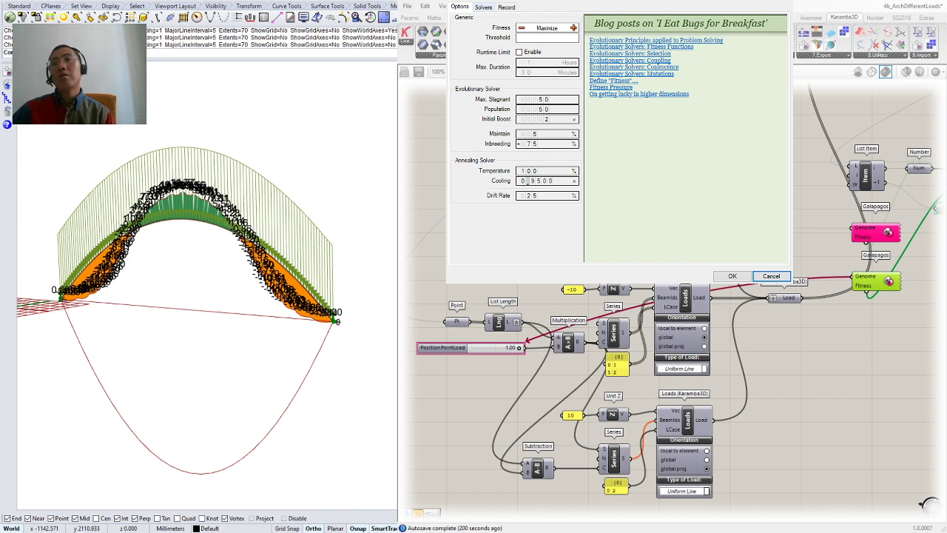
Run the Galapagos solver for a few generations, stop it, select the top-ranked genome and accept the result.
click(483, 7)
click(510, 22)
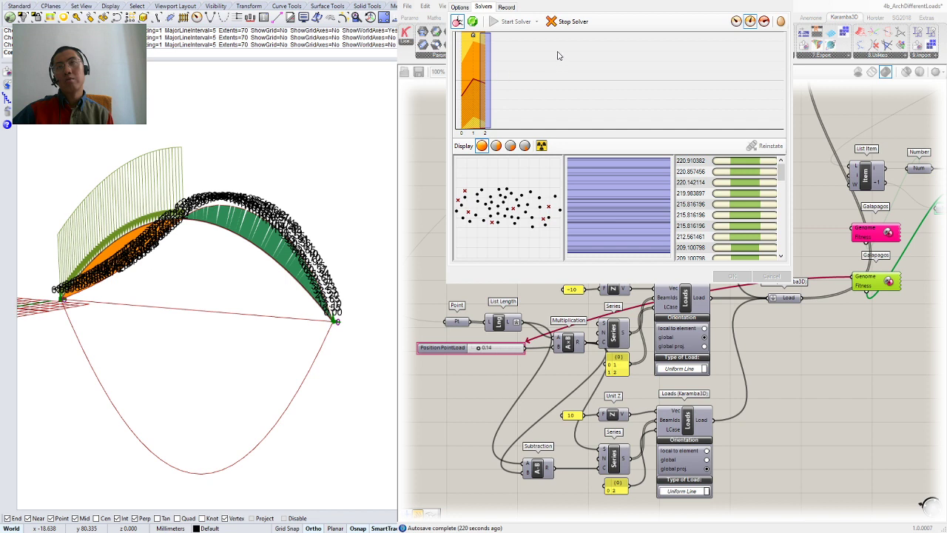
click(567, 23)
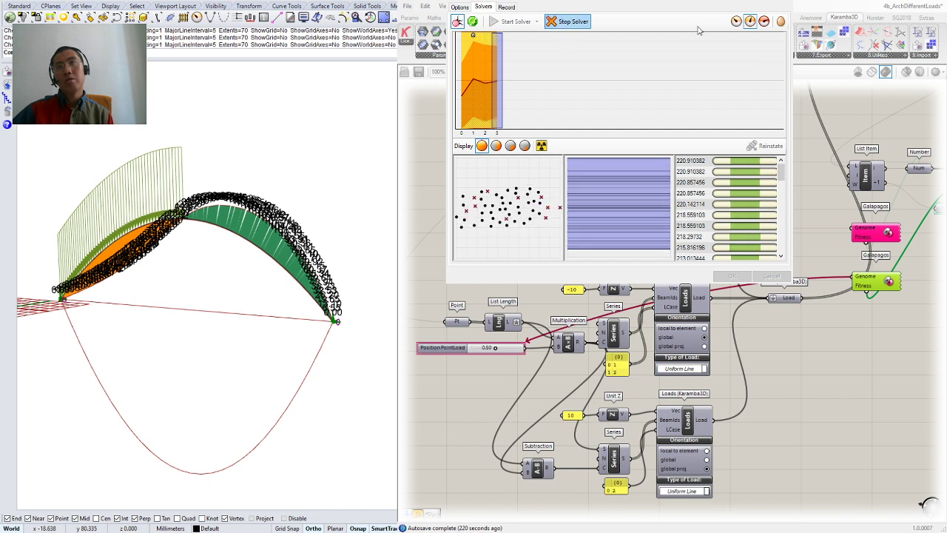
click(723, 161)
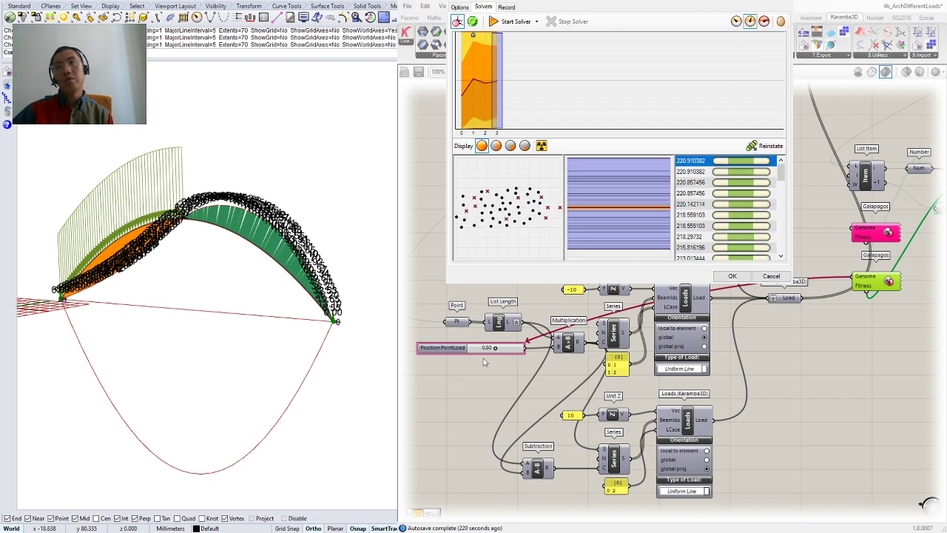
click(732, 276)
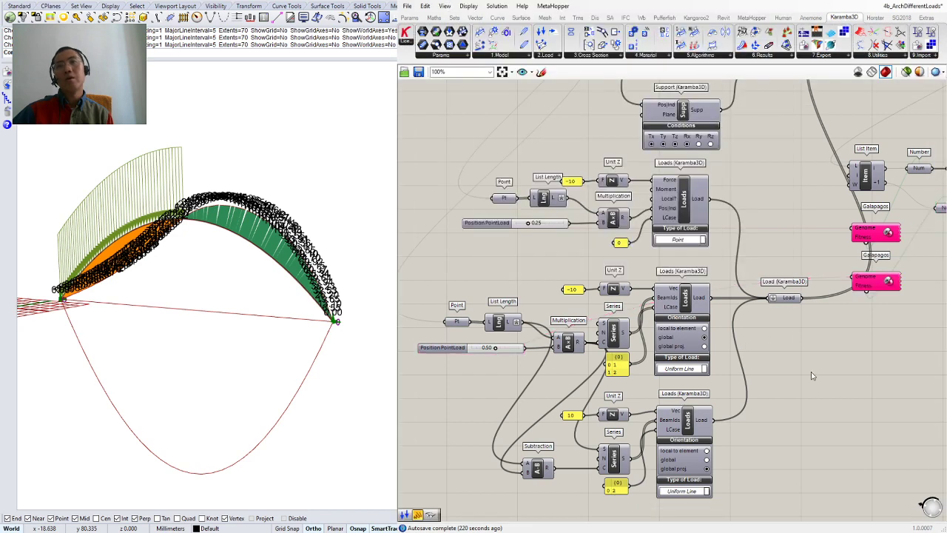
Set the Model View's result case to LoadCase 2.
scroll(811, 373, up, 2)
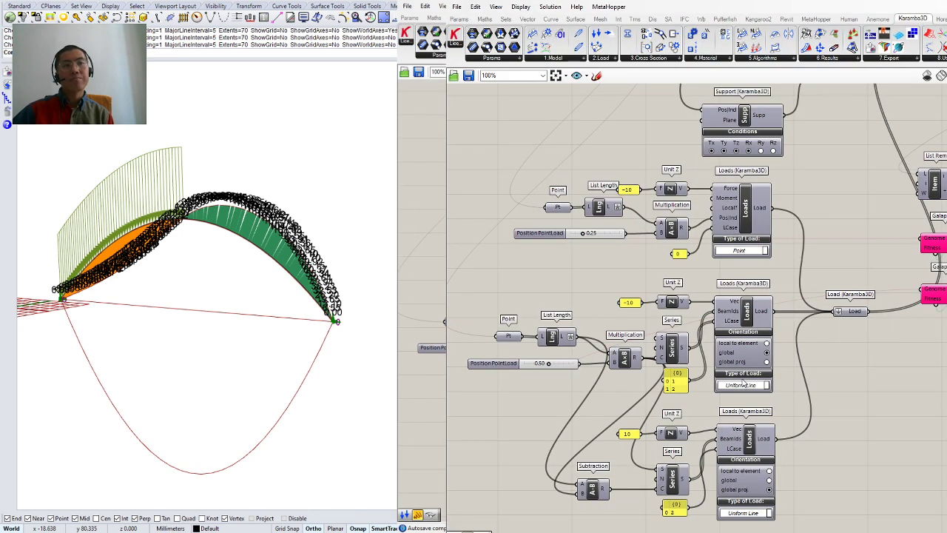
scroll(742, 381, down, 3)
scroll(638, 439, up, 3)
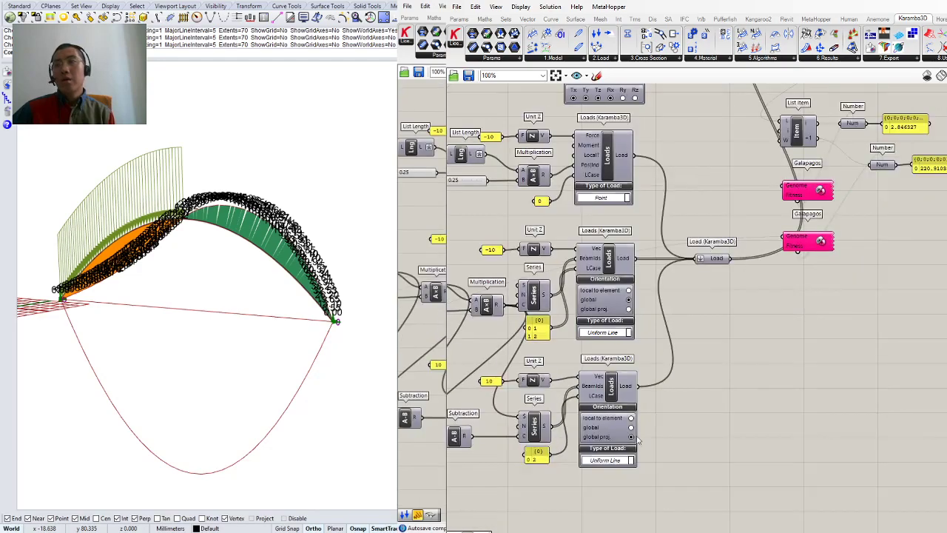
scroll(859, 290, down, 2)
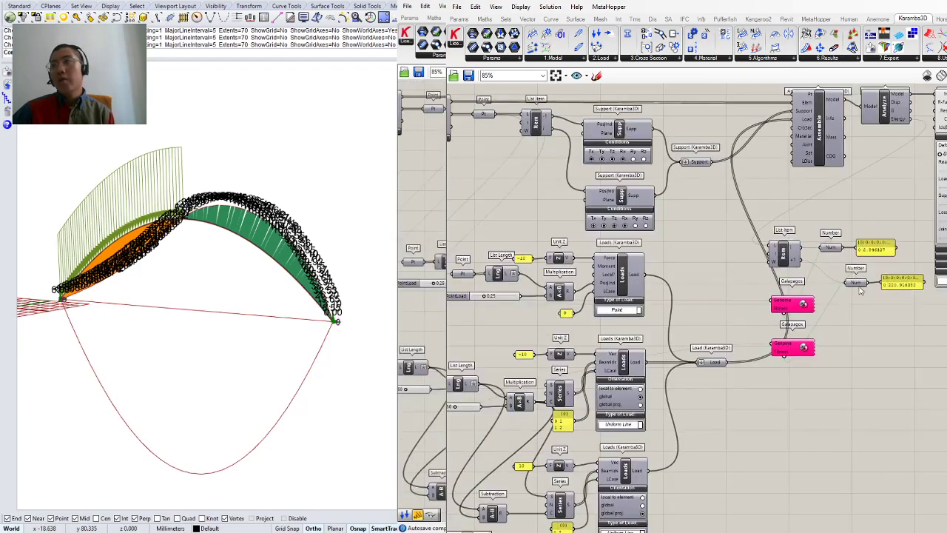
scroll(859, 290, up, 2)
click(836, 319)
click(837, 352)
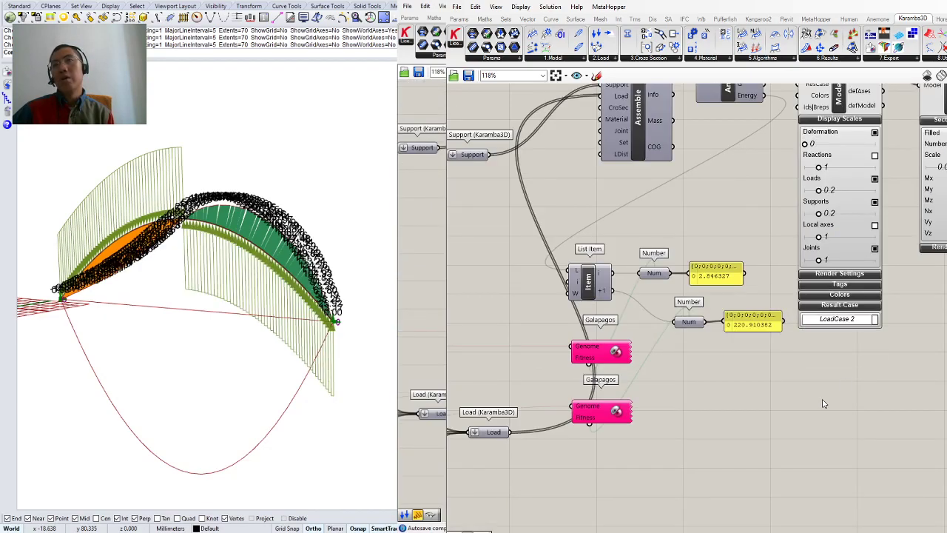
Set the position slider feeding the uniform line loads to 0.48.
scroll(823, 403, down, 3)
scroll(712, 393, up, 4)
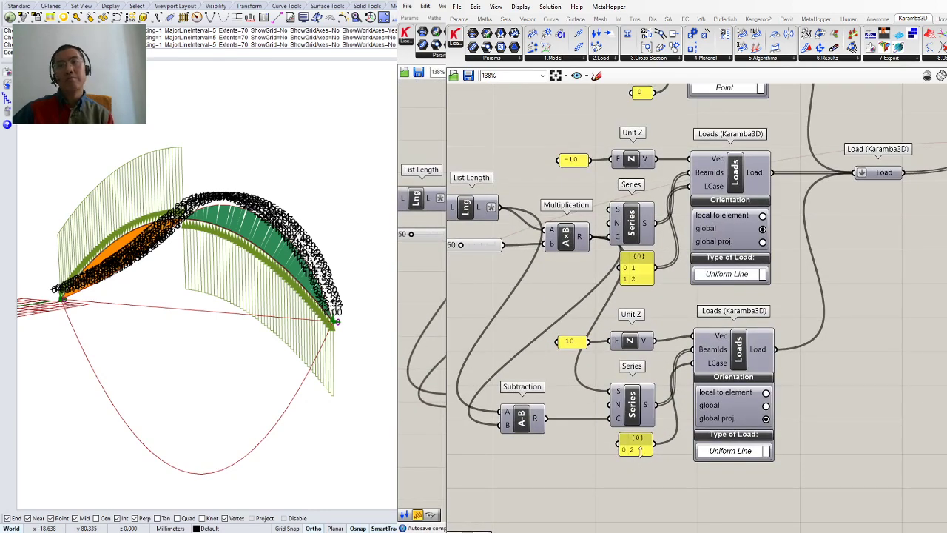
scroll(644, 450, down, 3)
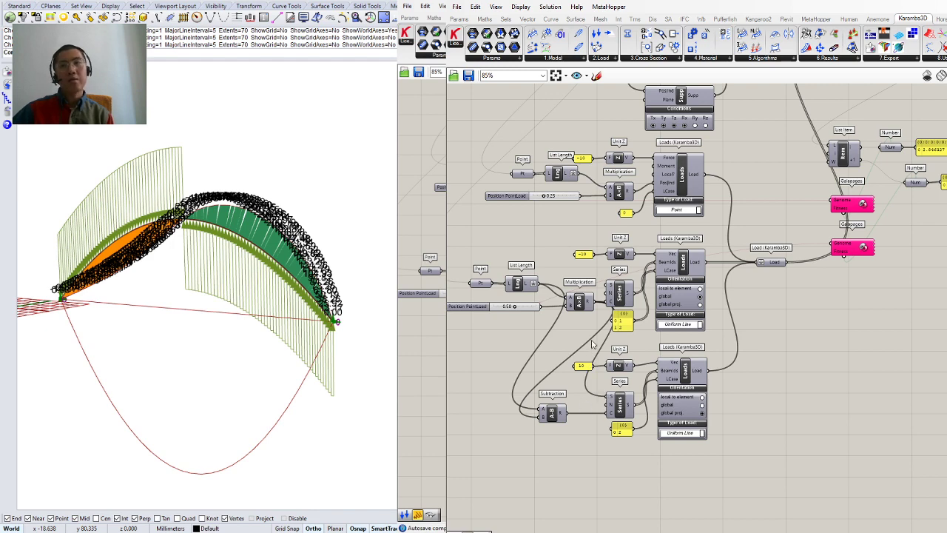
right_drag(508, 347, 567, 351)
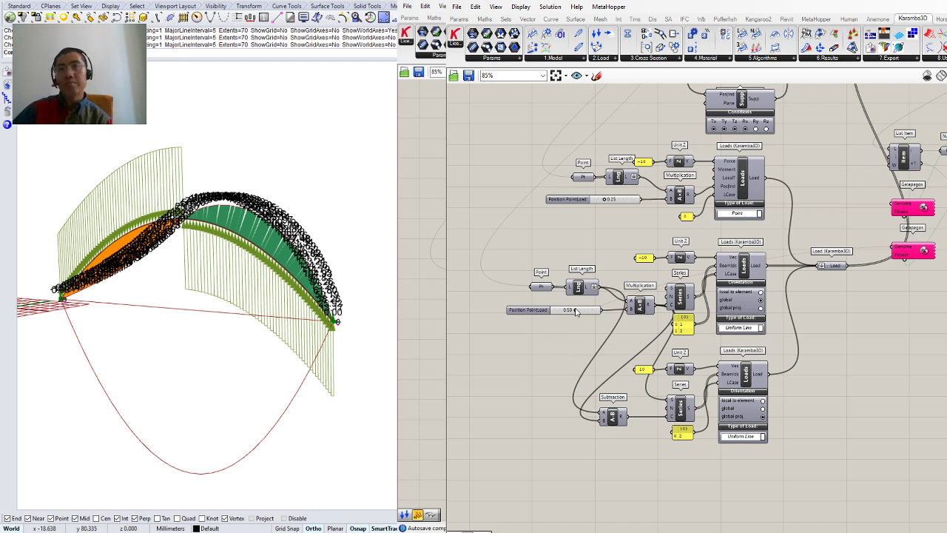
mouse_move(575, 311)
mouse_down()
mouse_move(588, 316)
mouse_move(564, 317)
mouse_move(578, 324)
mouse_up()
scroll(574, 343, up, 2)
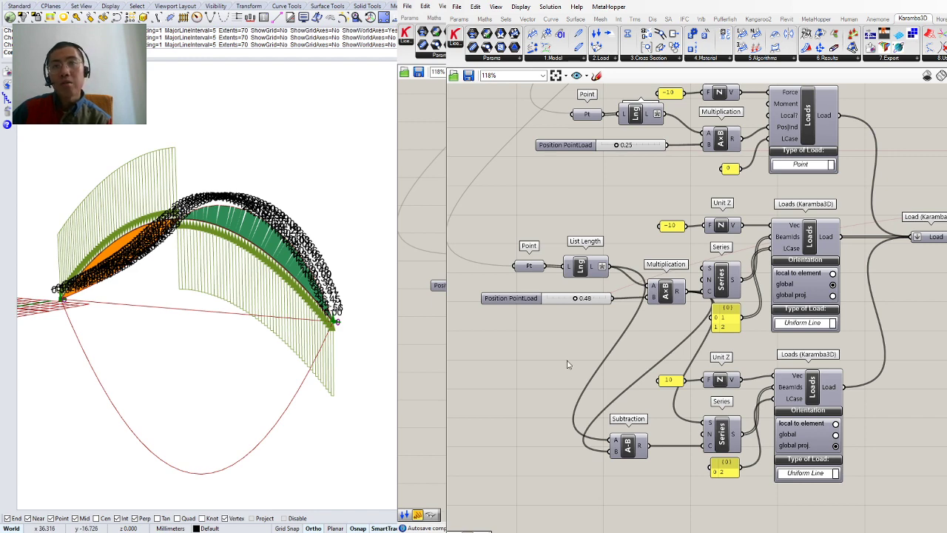
Add a Karamba3D Loads component below the uniform line loads and set its load type to MeshLoad Const.
scroll(565, 281, down, 2)
scroll(617, 289, down, 2)
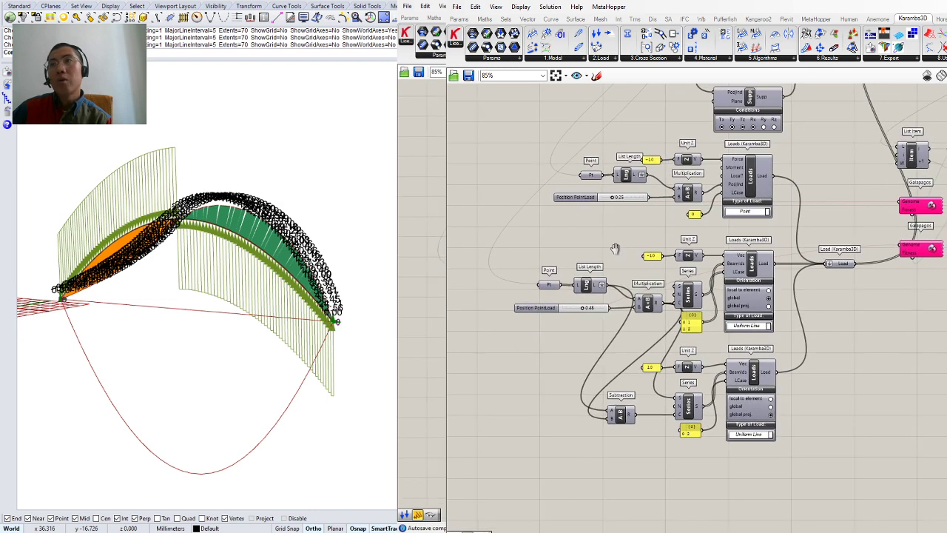
right_drag(646, 341, 654, 268)
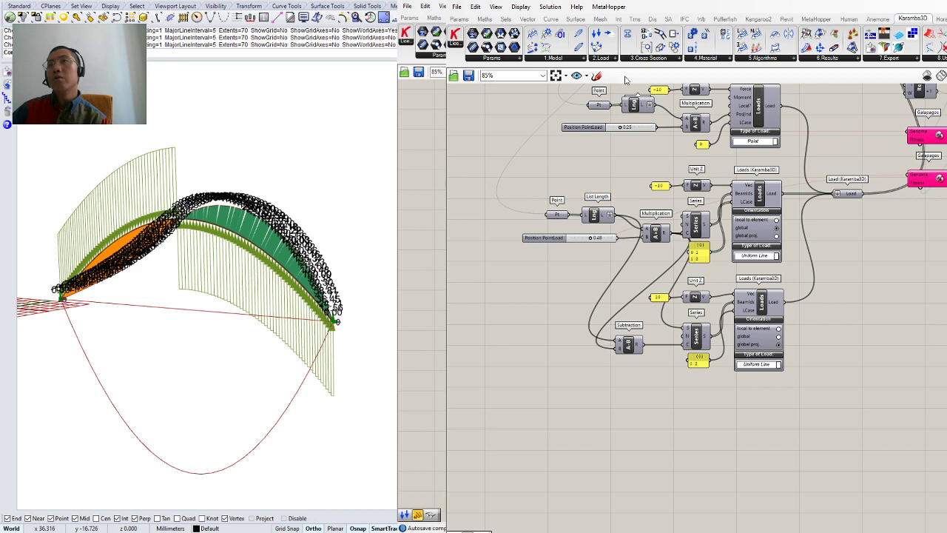
click(739, 425)
scroll(743, 446, up, 1)
click(743, 446)
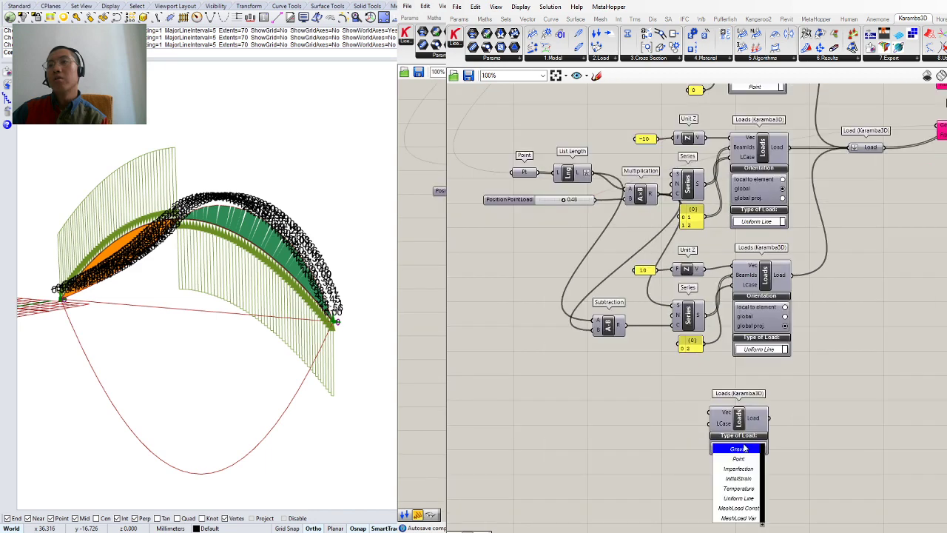
click(742, 510)
right_drag(789, 425, 821, 401)
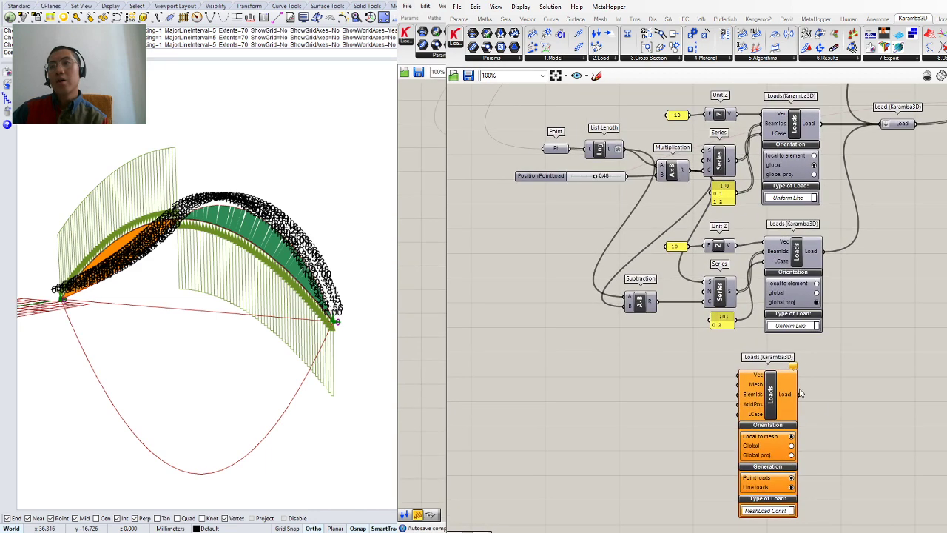
drag(776, 384, 801, 384)
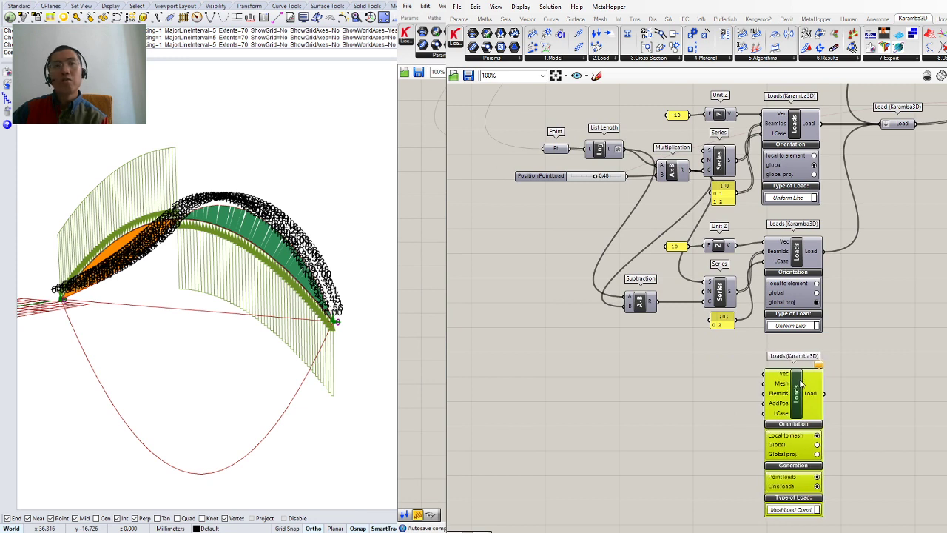
click(720, 385)
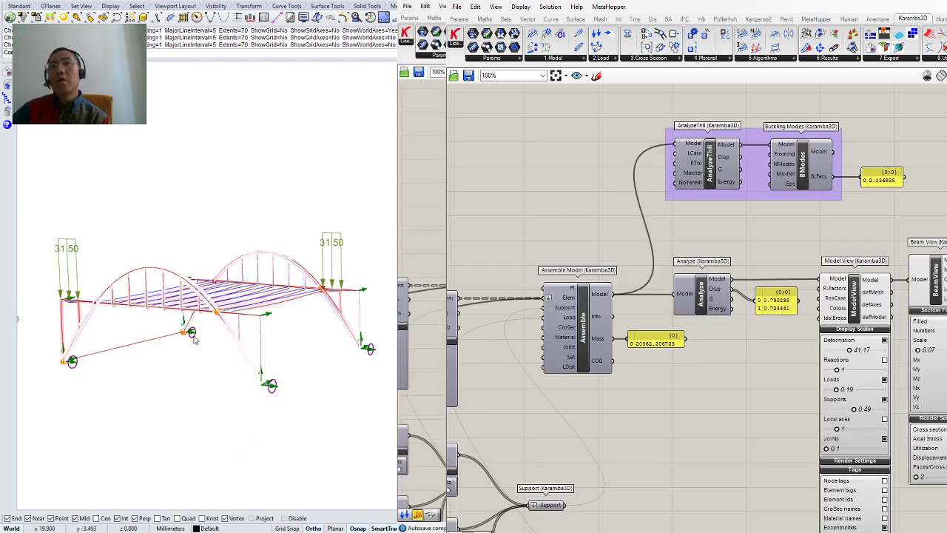
In the Zollamtssteg bridge definition, add a Loads component of type MeshLoad Const above the Assemble Model component.
right_drag(221, 281, 247, 279)
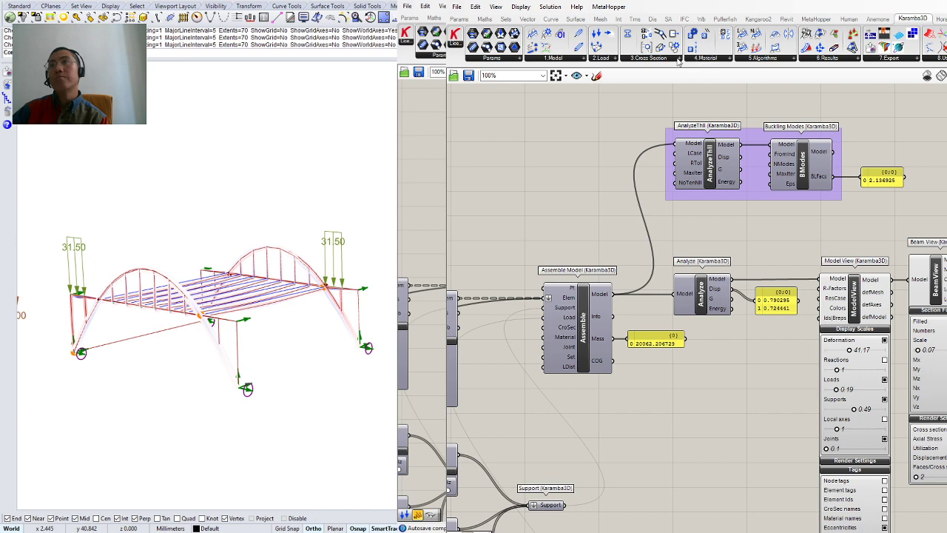
drag(636, 98, 601, 190)
scroll(604, 199, up, 1)
click(598, 194)
click(597, 280)
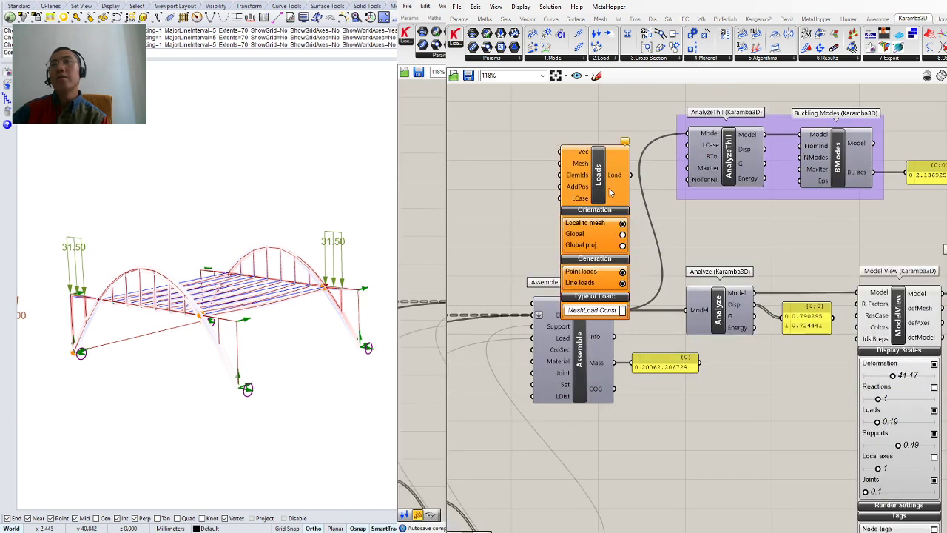
click(551, 146)
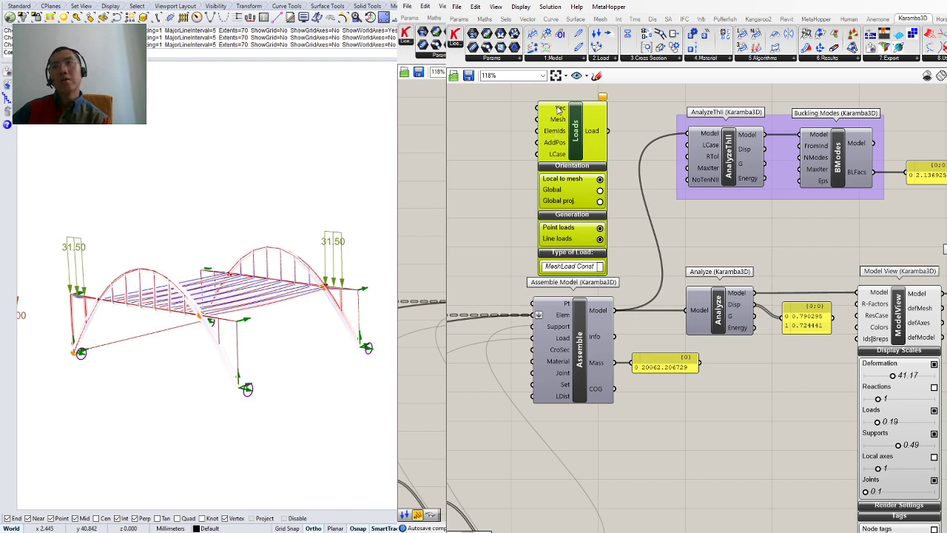
Examine the AnalyzeThII and Buckling Modes components and the buckling load factor panel in the bridge definition.
right_drag(643, 240, 674, 260)
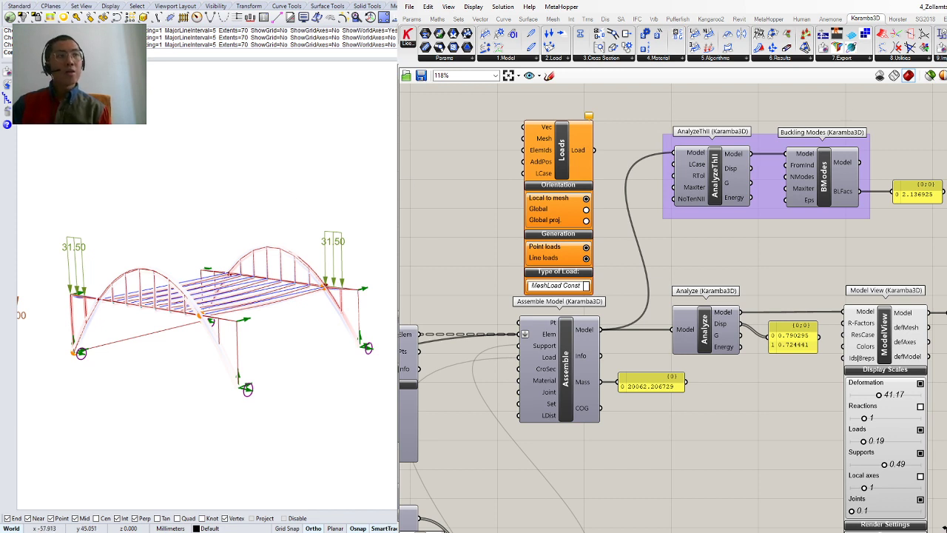
drag(946, 524, 925, 524)
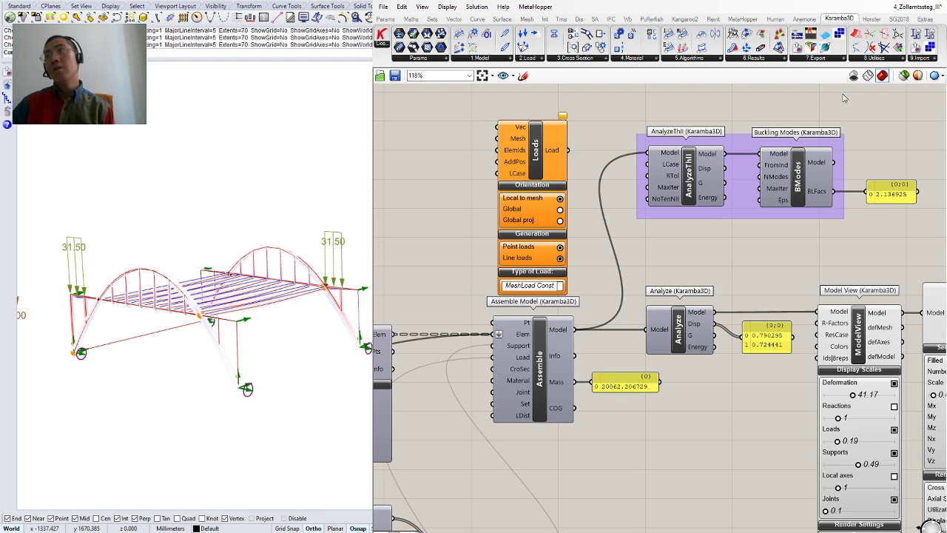
right_drag(772, 100, 767, 131)
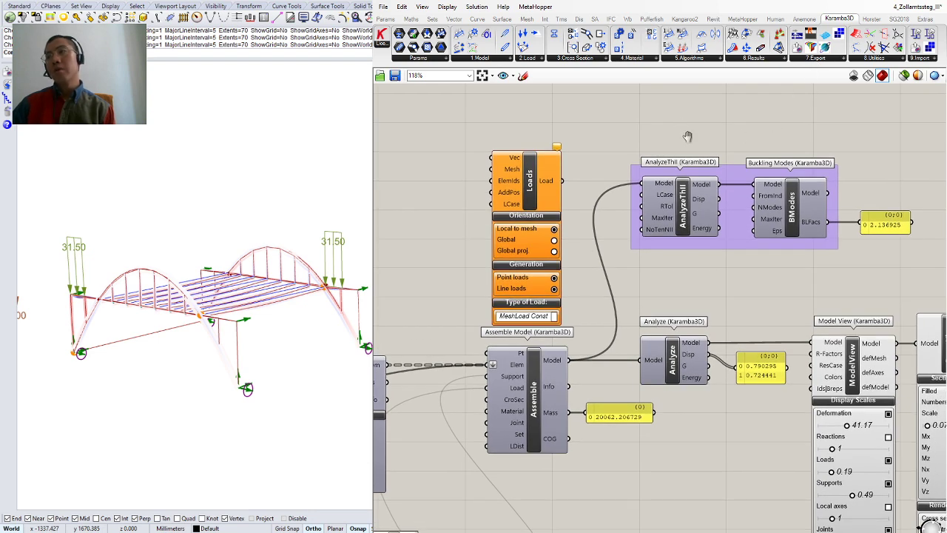
right_drag(687, 136, 680, 154)
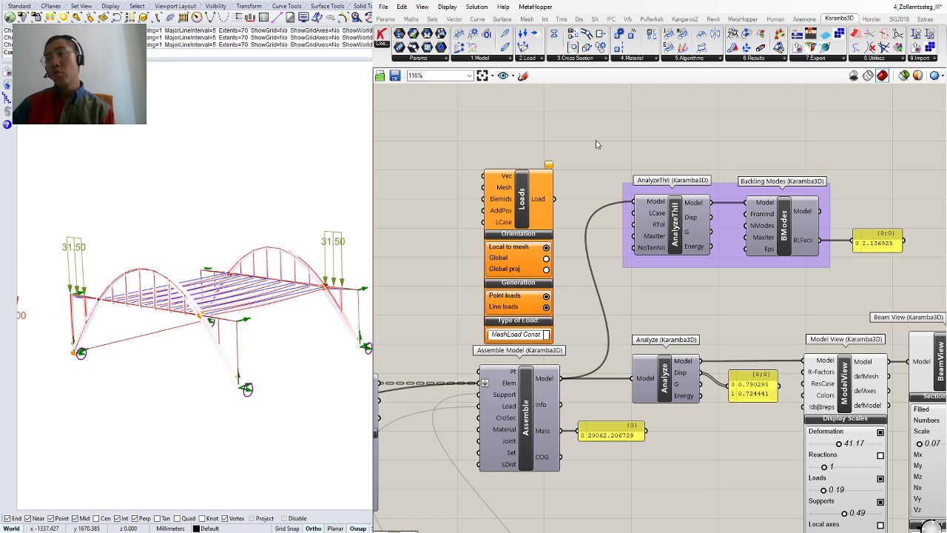
drag(598, 144, 926, 296)
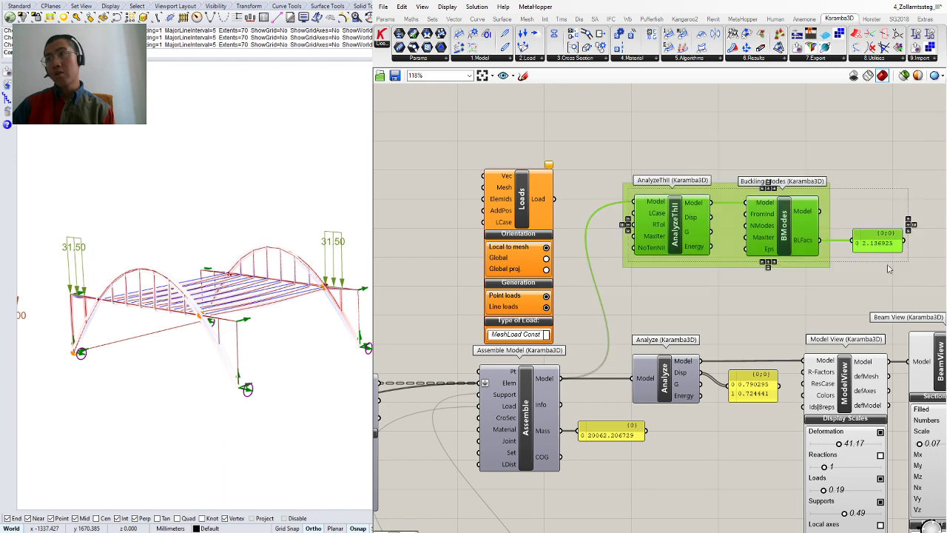
click(732, 155)
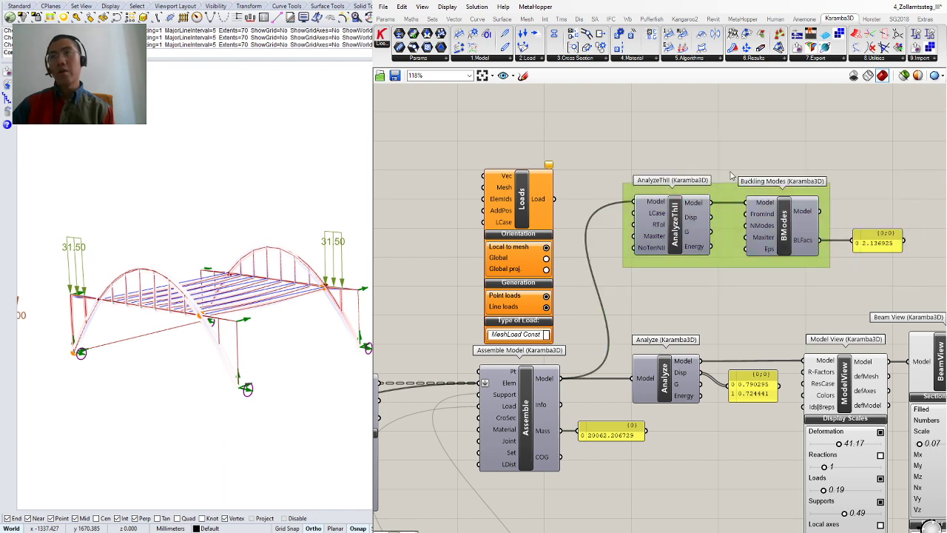
right_drag(731, 175, 710, 180)
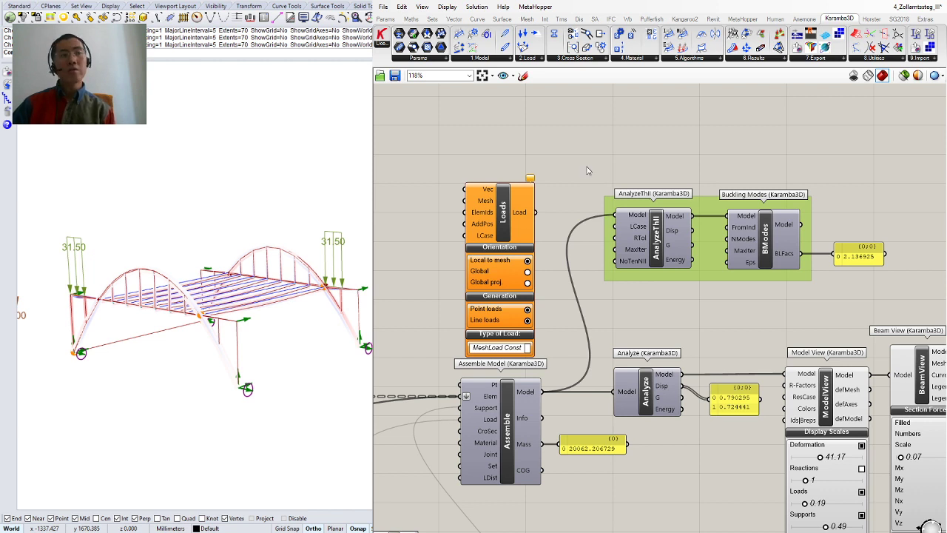
drag(586, 170, 927, 294)
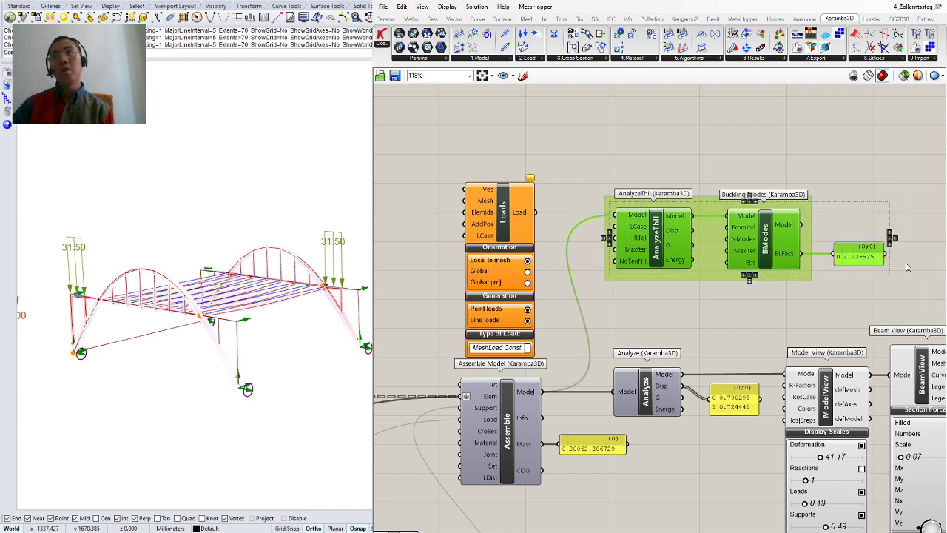
key(ctrl+g)
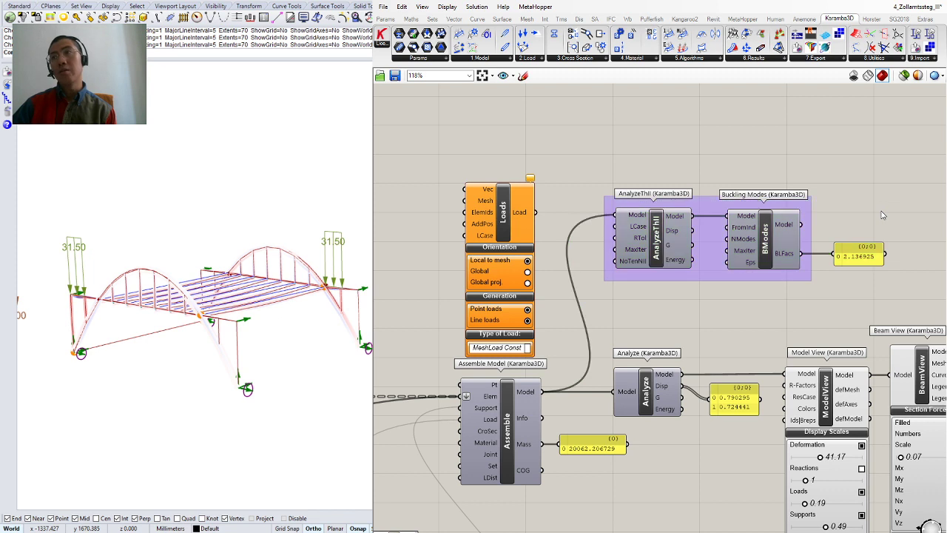
drag(892, 174, 783, 194)
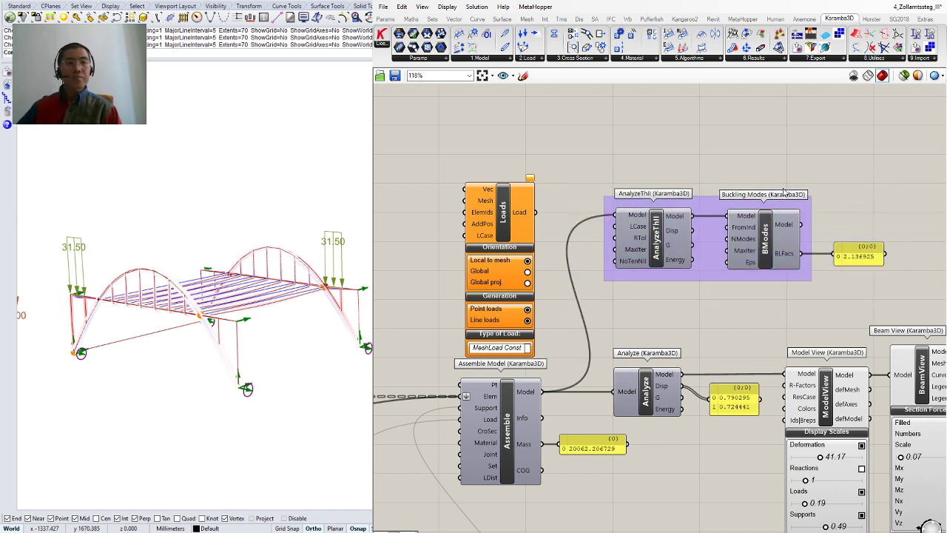